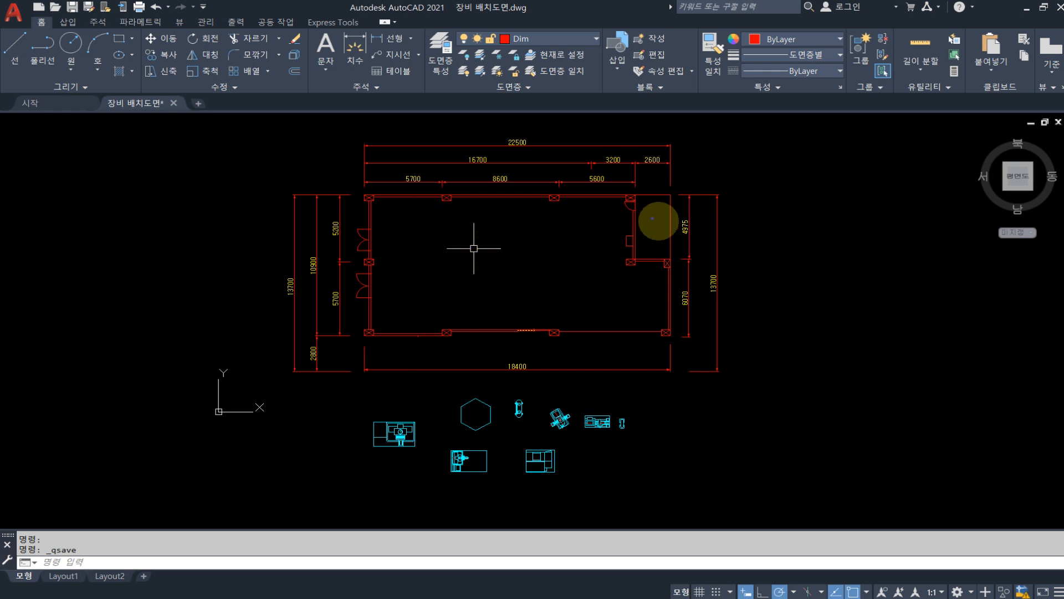
drag(779, 173, 758, 254)
drag(827, 183, 827, 257)
mouse_move(854, 194)
mouse_down()
mouse_move(855, 214)
mouse_move(877, 229)
mouse_move(891, 216)
mouse_up()
drag(898, 211, 896, 232)
mouse_move(914, 191)
mouse_down()
mouse_move(914, 233)
mouse_move(850, 151)
mouse_move(899, 263)
mouse_move(767, 240)
mouse_move(917, 211)
mouse_move(881, 280)
mouse_move(830, 154)
mouse_move(890, 273)
mouse_move(921, 174)
mouse_move(800, 302)
mouse_move(916, 171)
mouse_move(906, 207)
mouse_up()
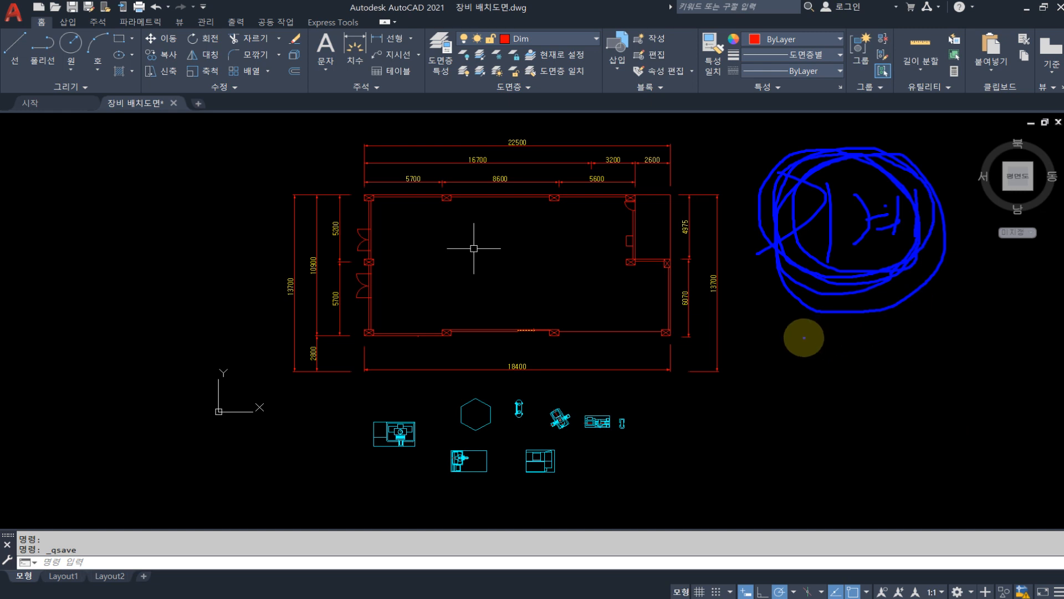
mouse_move(810, 354)
mouse_down()
mouse_move(787, 399)
mouse_move(874, 397)
mouse_move(884, 376)
mouse_move(901, 395)
mouse_up()
drag(909, 343, 919, 381)
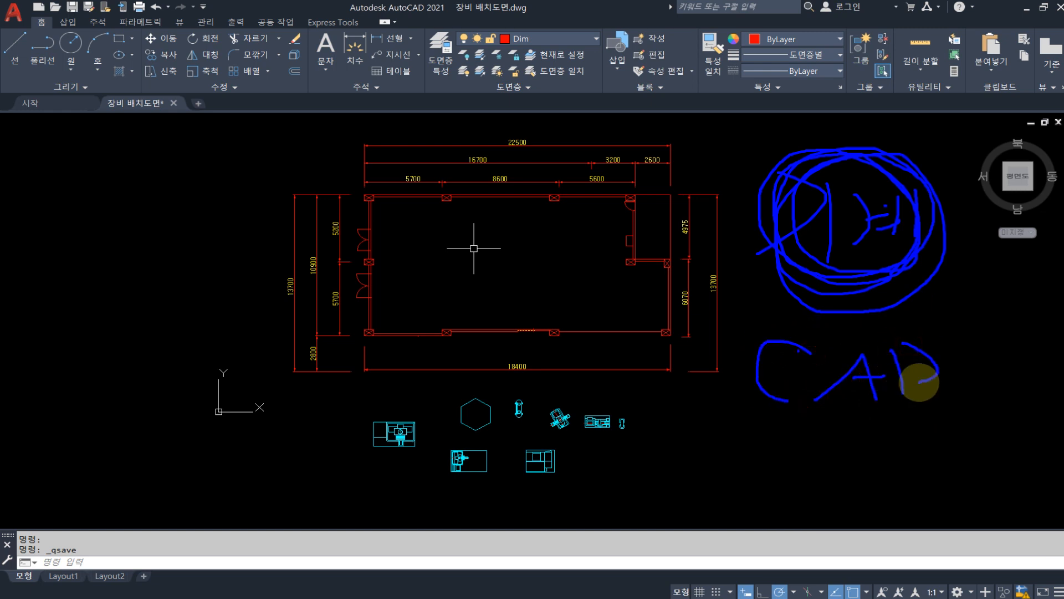
mouse_move(768, 418)
mouse_down()
mouse_move(805, 442)
mouse_move(764, 480)
mouse_up()
mouse_move(813, 422)
mouse_down()
mouse_move(819, 477)
mouse_move(854, 469)
mouse_move(918, 489)
mouse_up()
drag(931, 424, 934, 491)
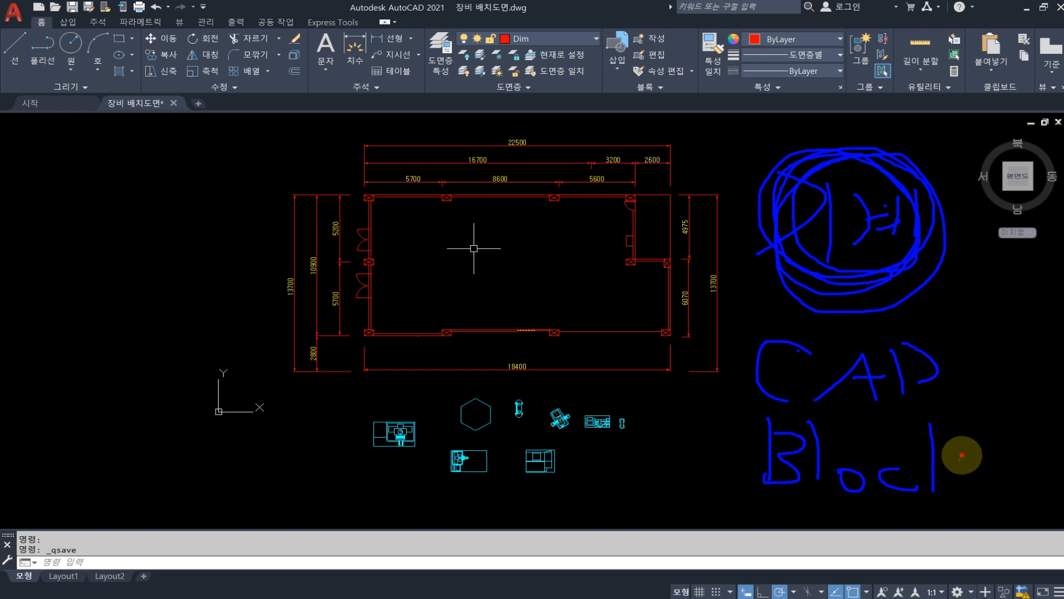
mouse_move(961, 455)
mouse_down()
mouse_move(963, 487)
mouse_move(750, 483)
mouse_move(988, 451)
mouse_move(896, 506)
mouse_up()
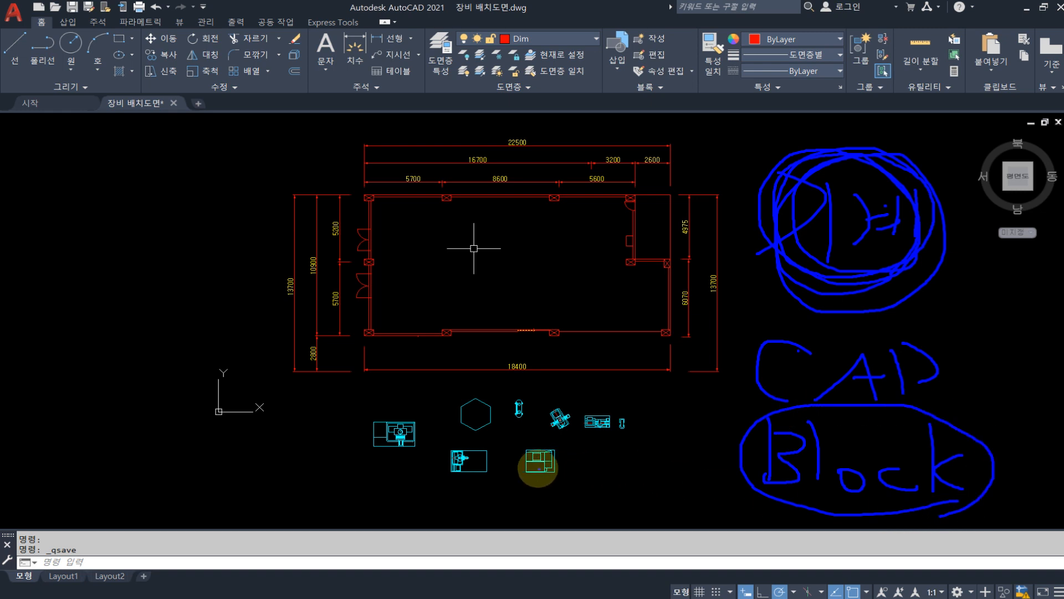
mouse_move(682, 497)
mouse_down()
mouse_move(647, 434)
mouse_move(691, 479)
mouse_move(656, 500)
mouse_up()
mouse_move(651, 456)
mouse_down()
mouse_move(642, 380)
mouse_move(665, 410)
mouse_up()
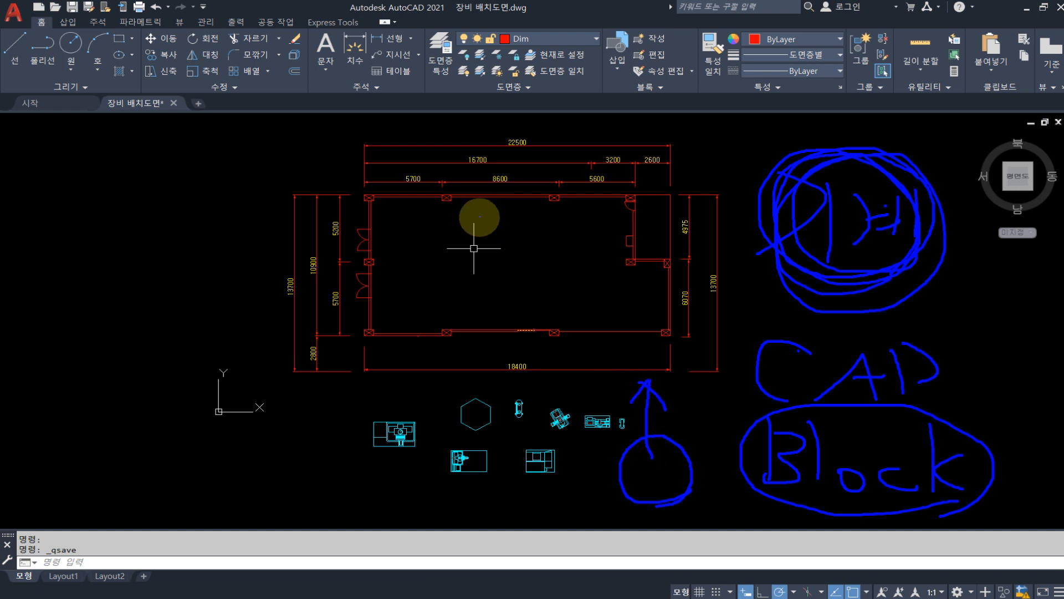
Examine the floor plan and the equipment symbols drawn below it
scroll(474, 249, up, 2)
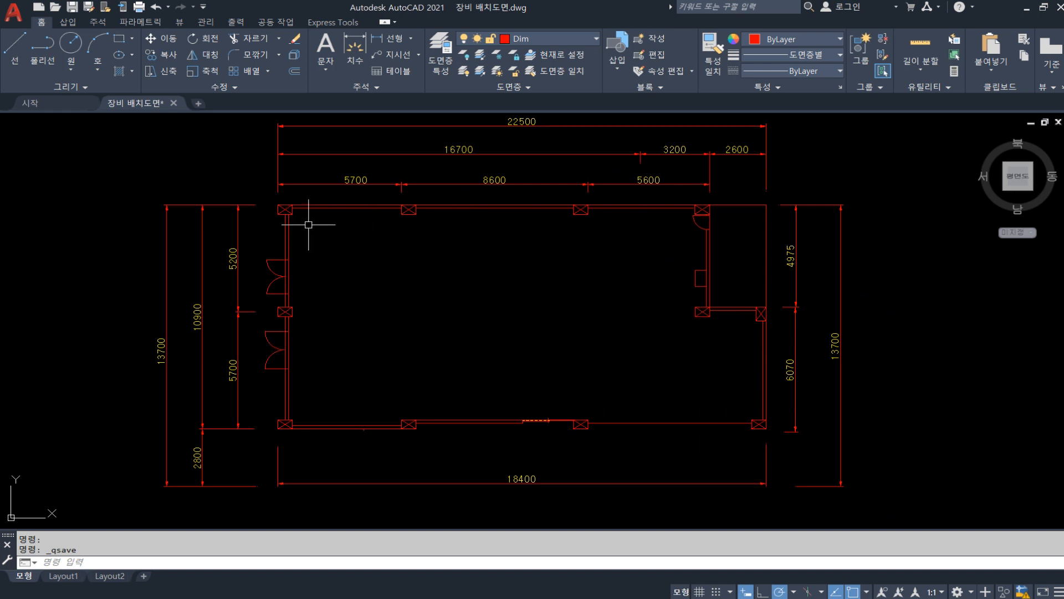
mouse_move(644, 404)
middle_down()
mouse_move(625, 268)
mouse_move(629, 194)
middle_up()
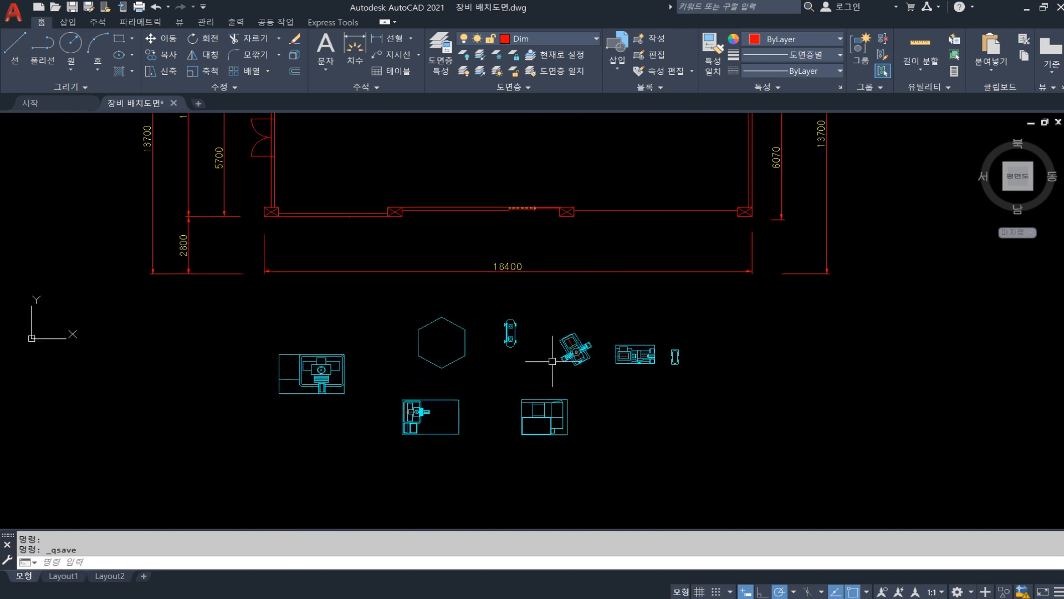
scroll(471, 391, up, 2)
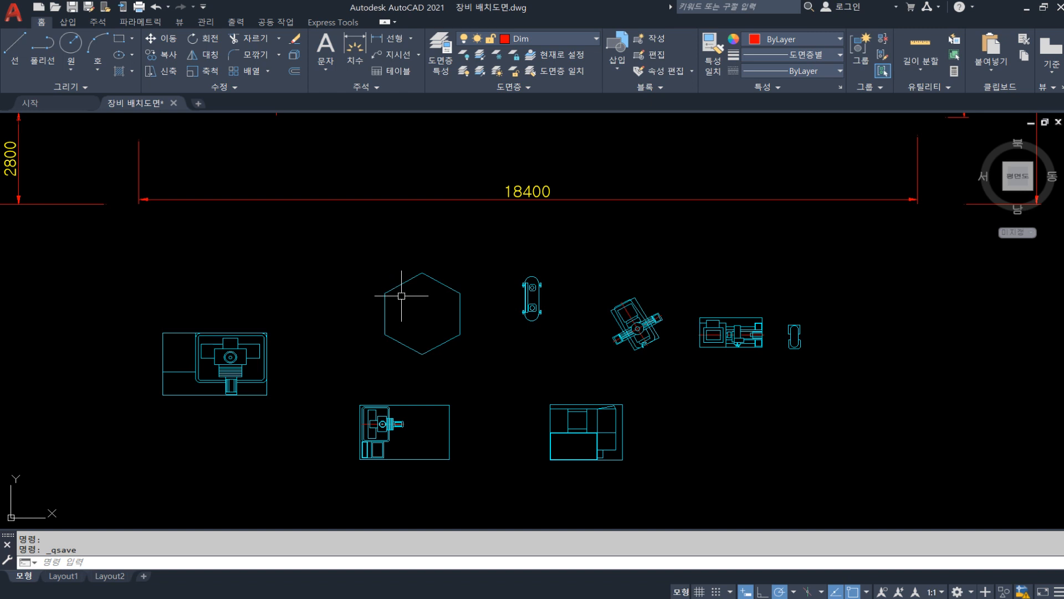
scroll(322, 343, down, 2)
middle_drag(344, 254, 344, 324)
middle_drag(376, 191, 384, 322)
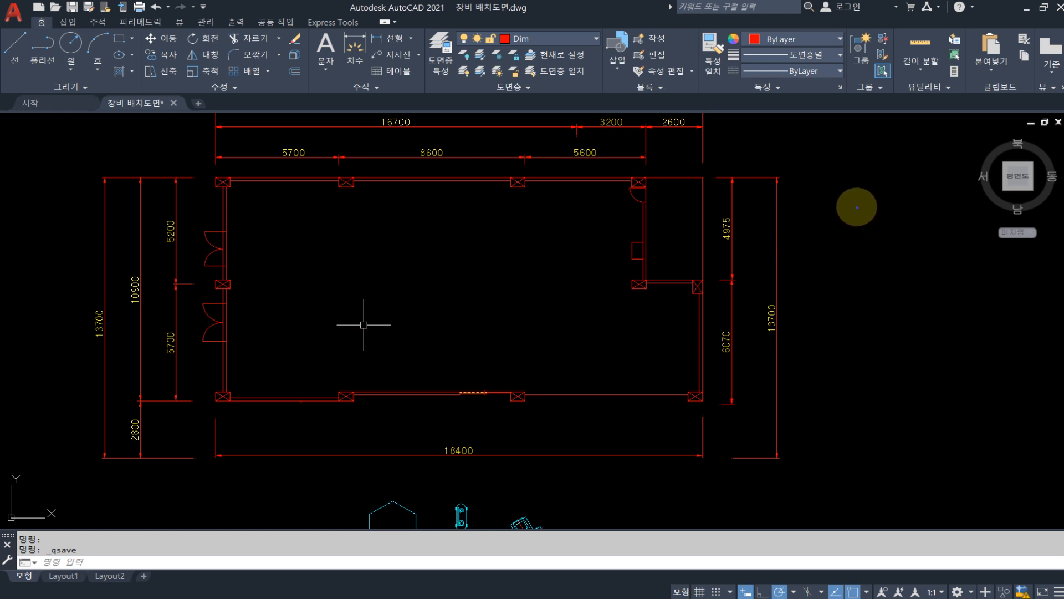
mouse_move(835, 185)
mouse_down()
mouse_move(824, 228)
mouse_move(837, 205)
mouse_up()
mouse_move(858, 192)
mouse_down()
mouse_move(876, 233)
mouse_move(831, 301)
mouse_up()
drag(861, 255, 871, 308)
drag(877, 268, 894, 297)
drag(896, 273, 924, 271)
mouse_move(914, 279)
mouse_down()
mouse_move(928, 282)
mouse_move(865, 251)
mouse_move(916, 298)
mouse_up()
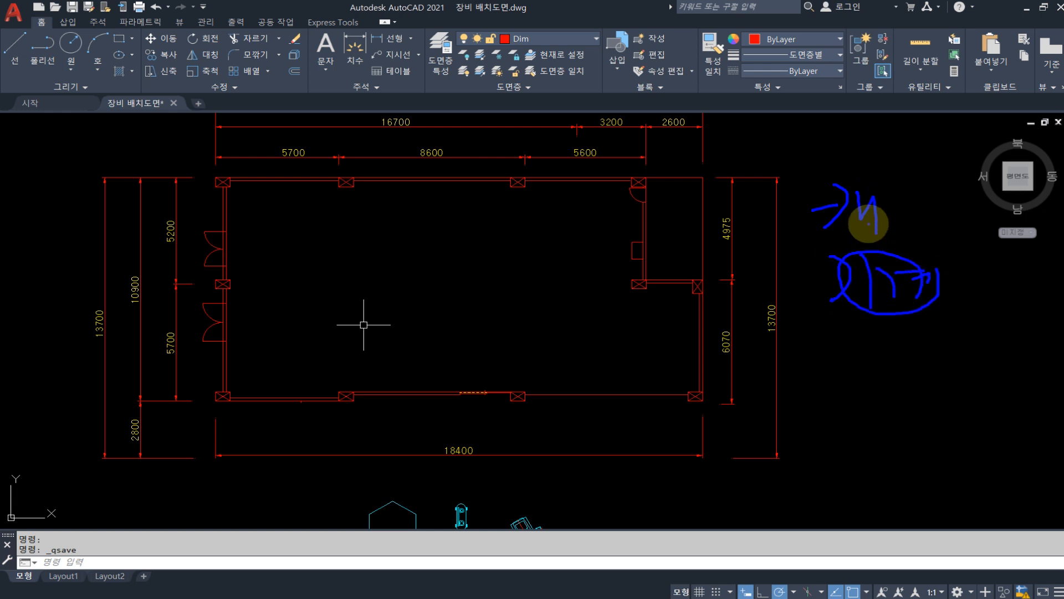
mouse_move(867, 229)
mouse_down()
mouse_move(958, 183)
mouse_move(895, 257)
mouse_up()
mouse_move(905, 190)
mouse_down()
mouse_move(945, 227)
mouse_move(836, 166)
mouse_move(946, 250)
mouse_move(860, 240)
mouse_move(789, 302)
mouse_up()
mouse_move(787, 282)
mouse_down()
mouse_move(809, 290)
mouse_move(801, 285)
mouse_up()
mouse_move(839, 347)
mouse_down()
mouse_move(874, 361)
mouse_move(917, 352)
mouse_up()
drag(889, 427, 967, 418)
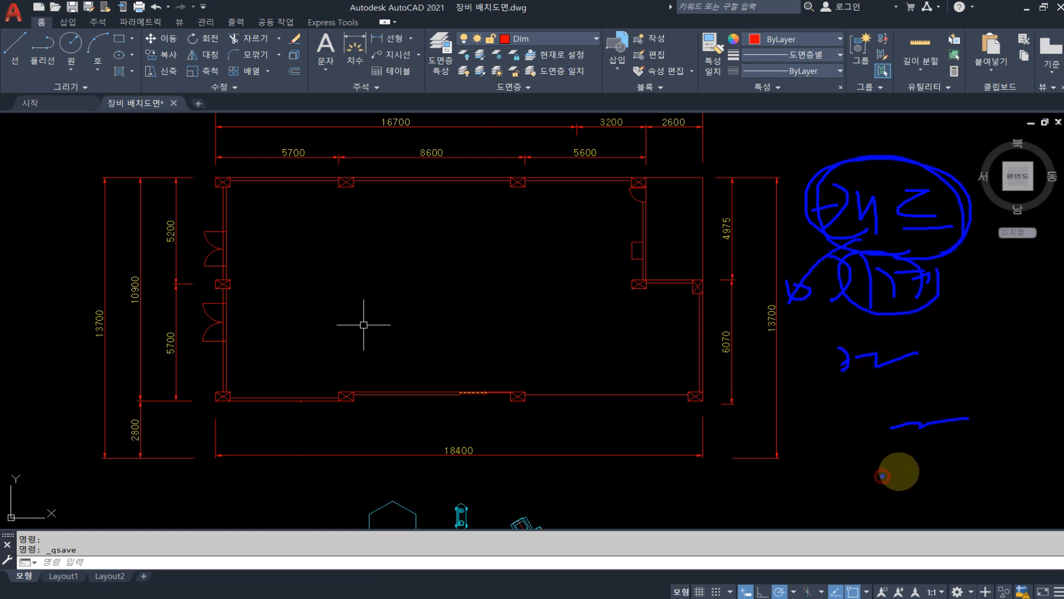
drag(881, 472, 962, 471)
mouse_move(795, 466)
mouse_down()
mouse_move(791, 442)
mouse_move(876, 411)
mouse_up()
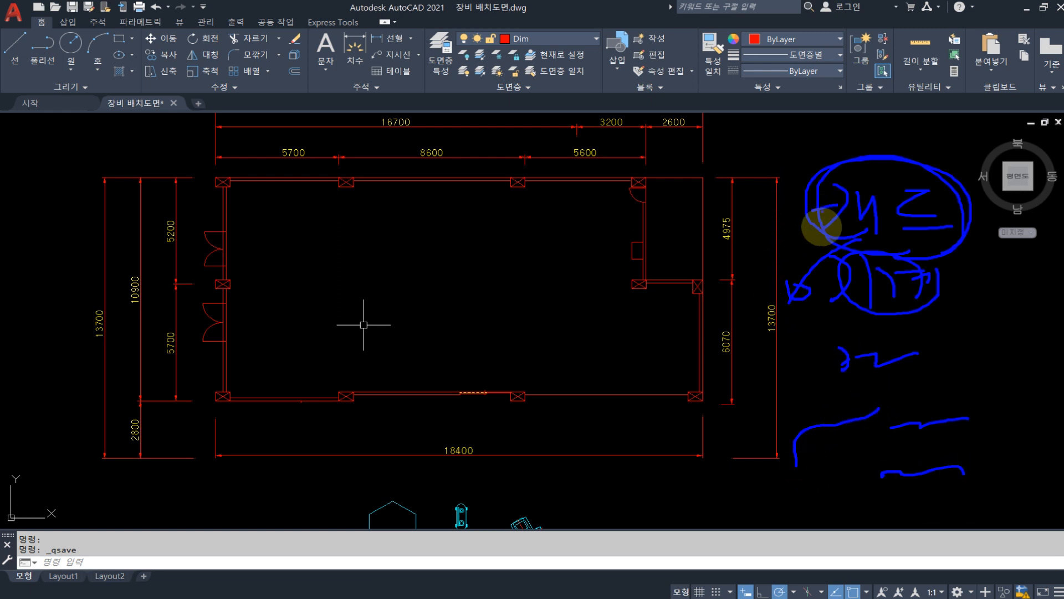
mouse_move(862, 338)
mouse_down()
mouse_move(793, 459)
mouse_move(990, 435)
mouse_move(848, 350)
mouse_up()
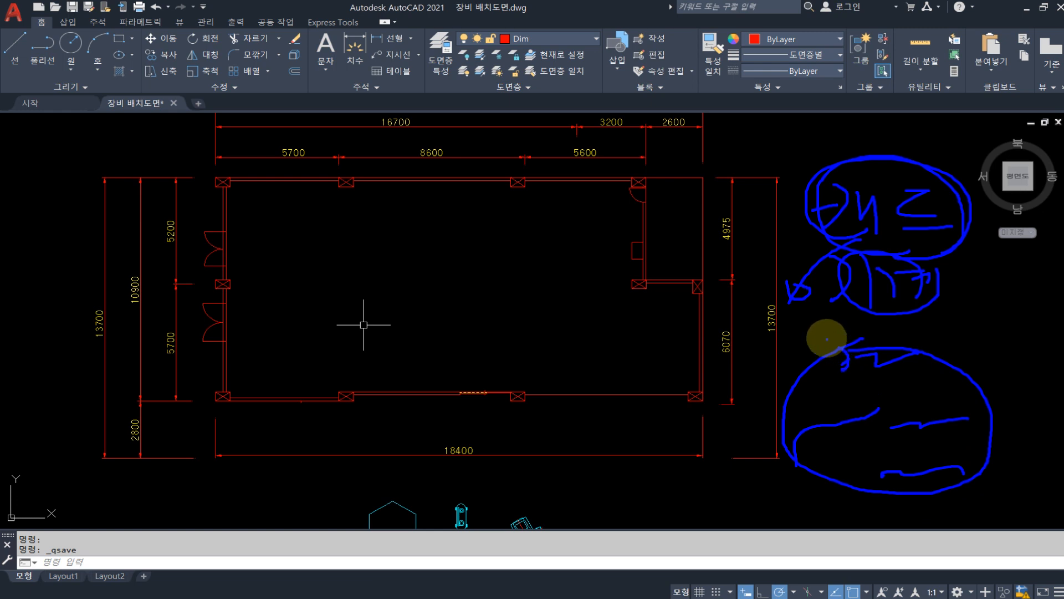
key(Escape)
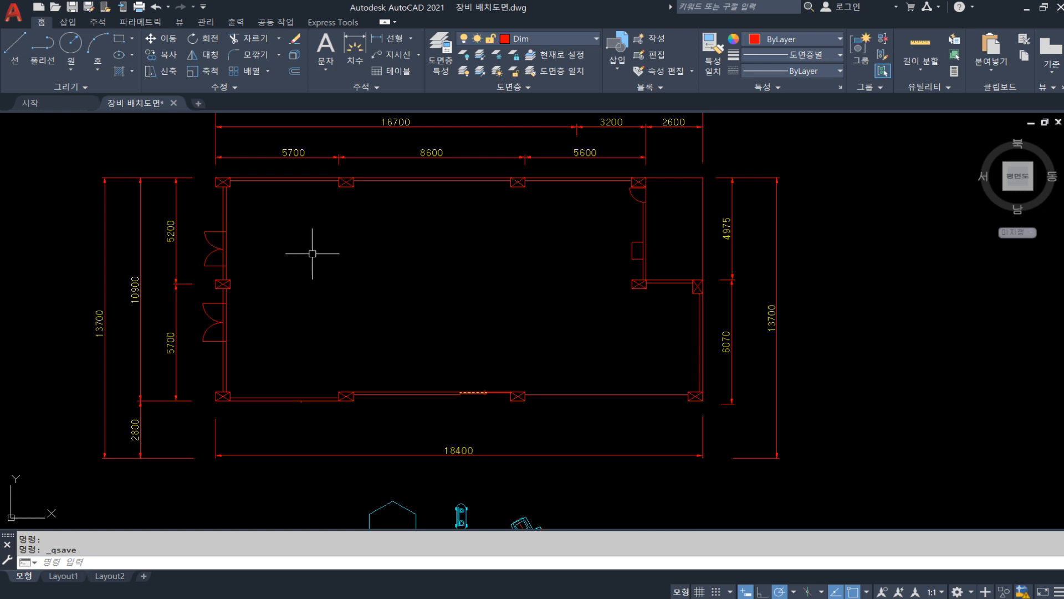
Compare the room's available space and dimensions with the equipment symbols waiting below the plan
middle_drag(312, 253, 341, 279)
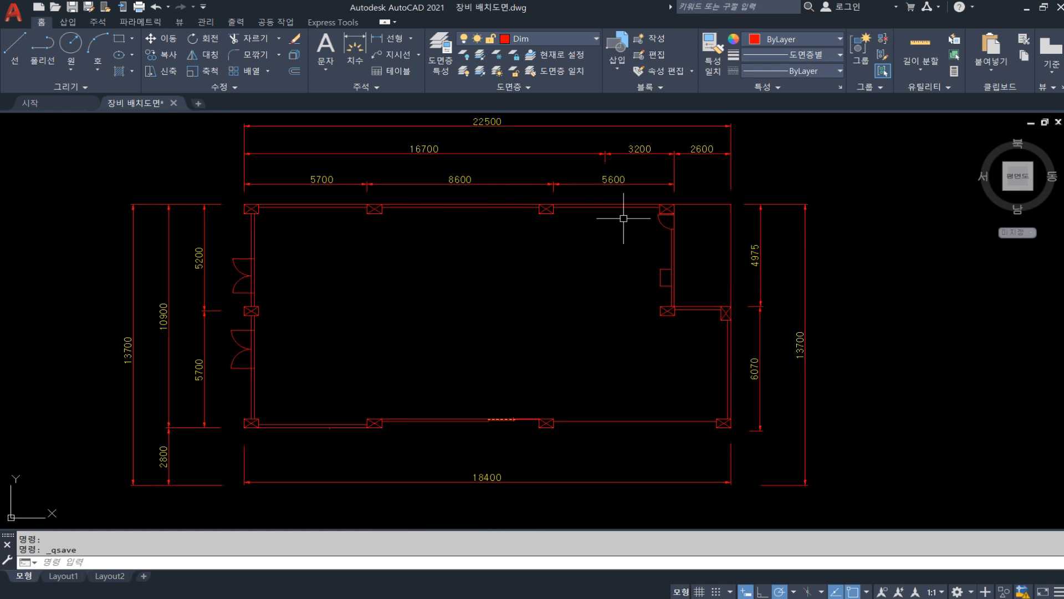
middle_drag(463, 377, 428, 171)
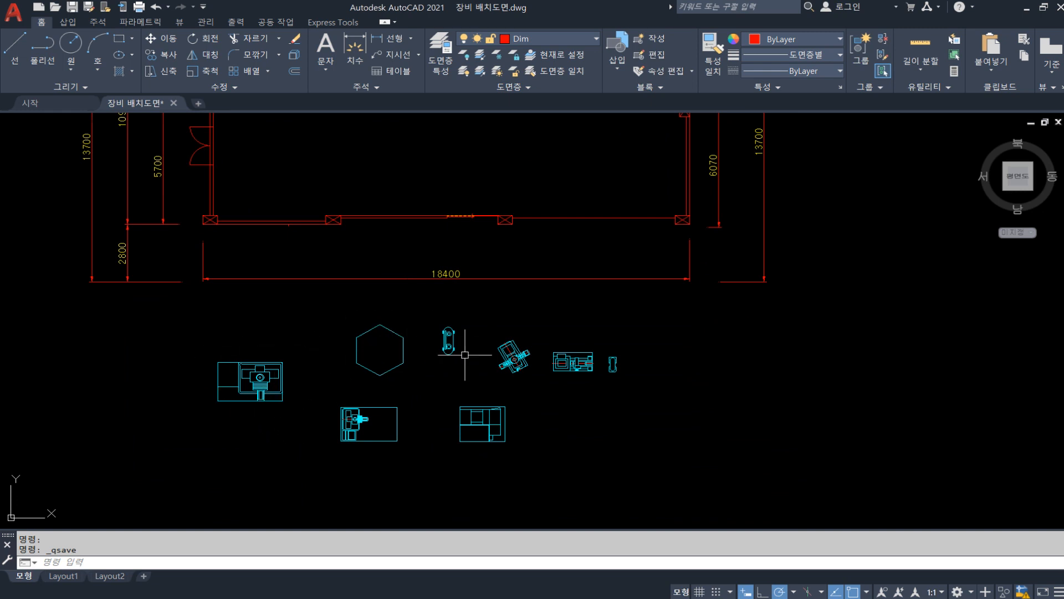
middle_drag(392, 230, 382, 330)
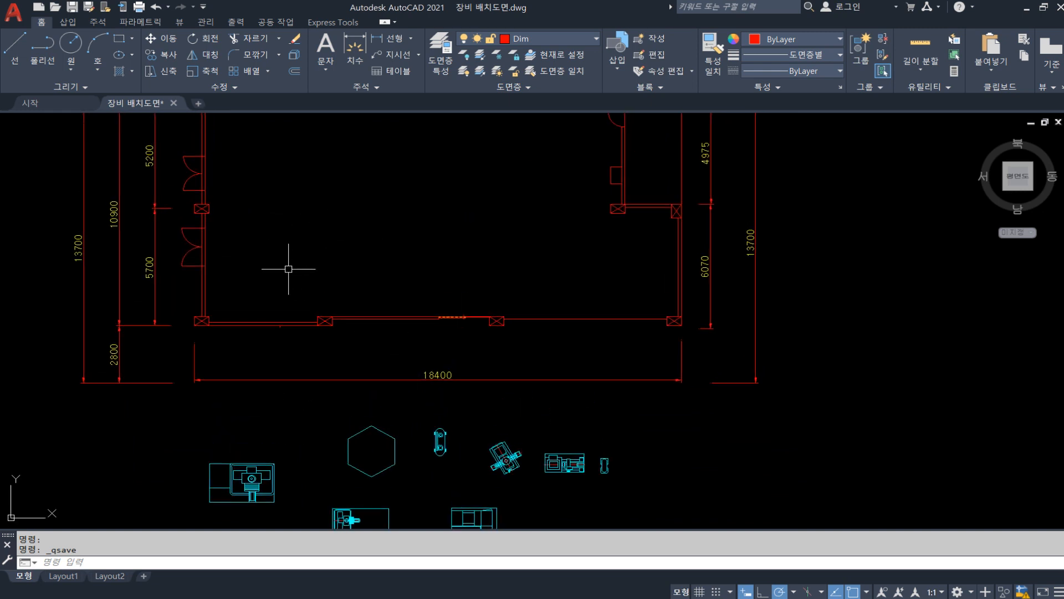
mouse_move(296, 270)
middle_down()
mouse_move(313, 266)
mouse_move(345, 309)
middle_up()
scroll(373, 287, up, 2)
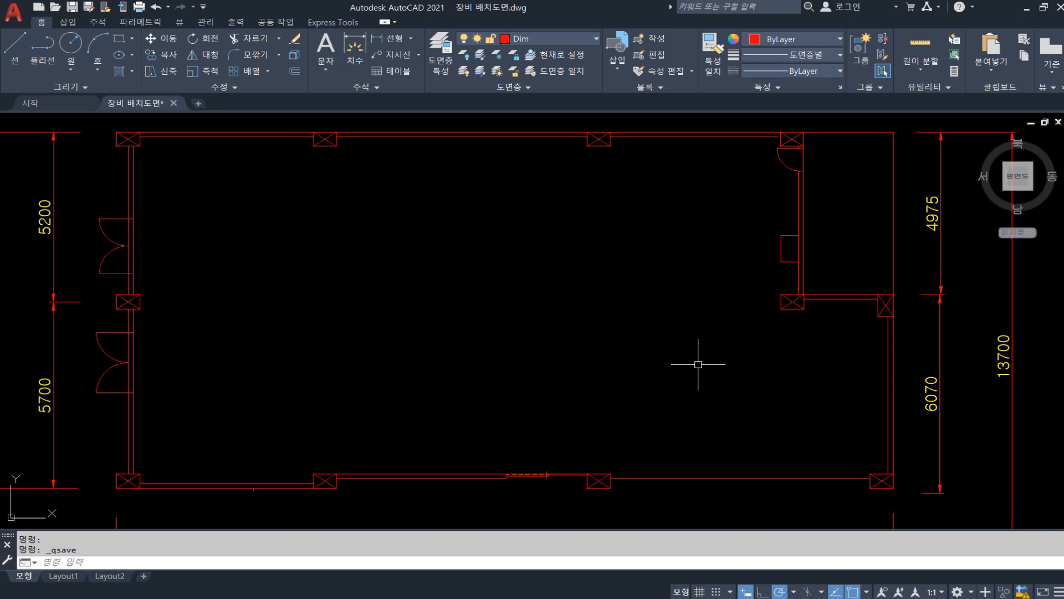
scroll(672, 323, down, 5)
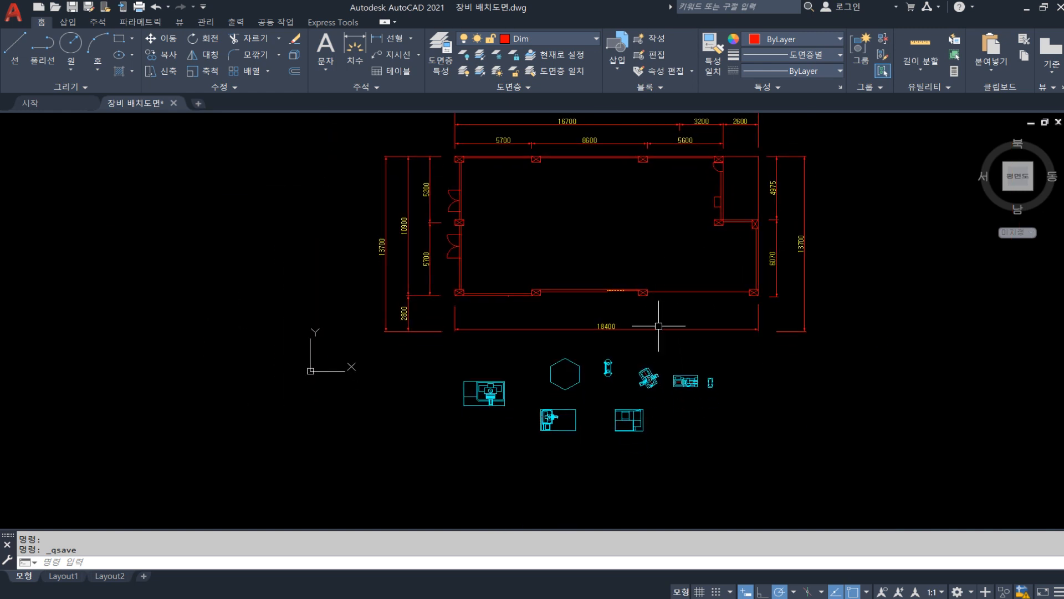
scroll(575, 421, up, 3)
middle_drag(526, 350, 510, 407)
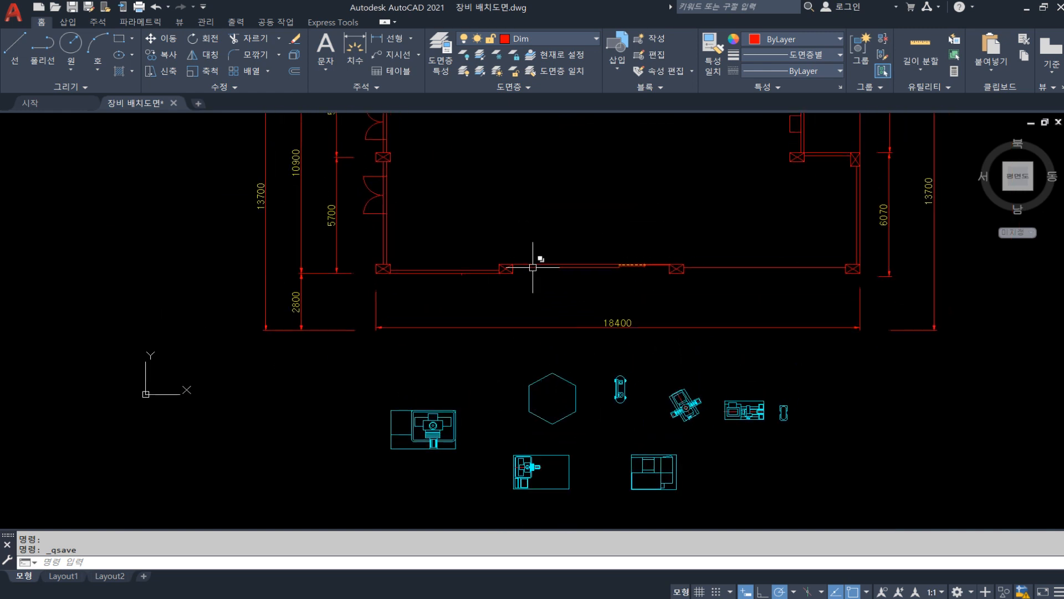
middle_drag(532, 268, 501, 347)
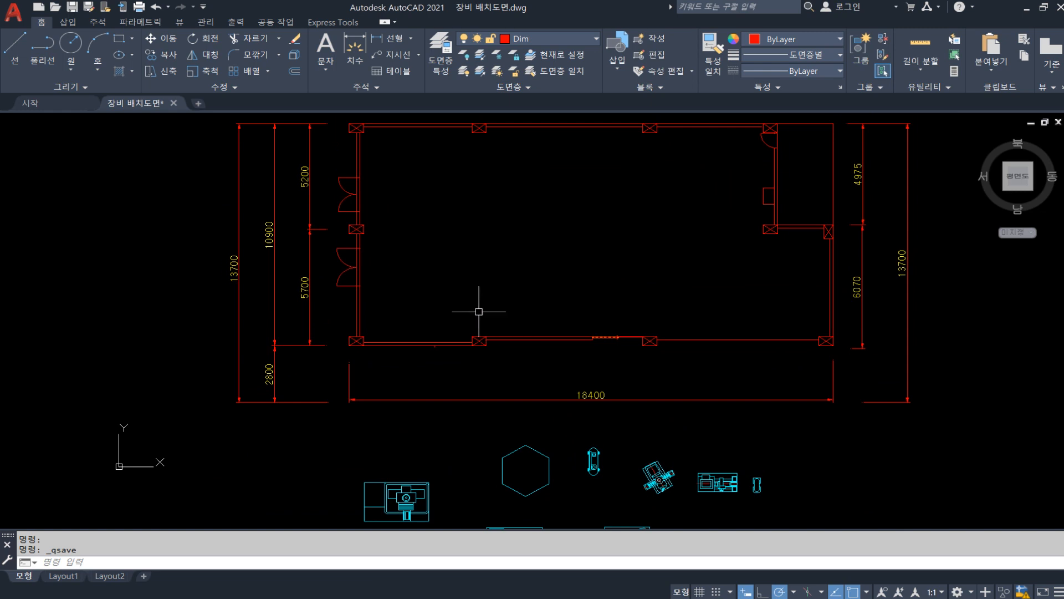
middle_drag(478, 311, 443, 311)
mouse_move(423, 390)
middle_down()
mouse_move(429, 332)
mouse_move(447, 397)
mouse_move(440, 279)
middle_up()
scroll(432, 353, up, 2)
scroll(260, 270, down, 2)
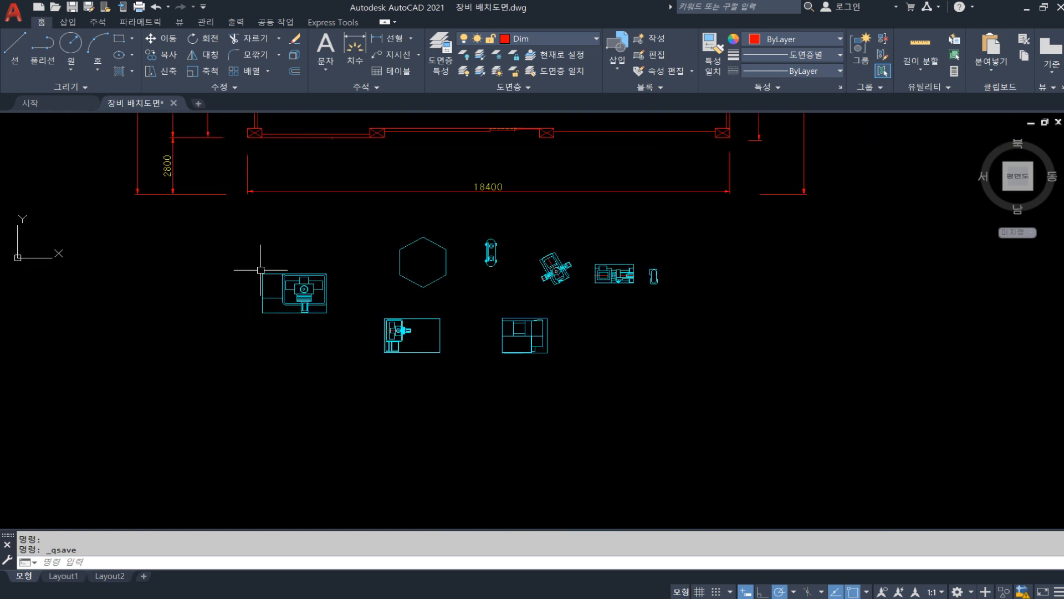
Window-select the whole group of equipment symbols below the plan and clear the selection
click(210, 228)
click(690, 377)
key(Escape)
scroll(313, 314, up, 2)
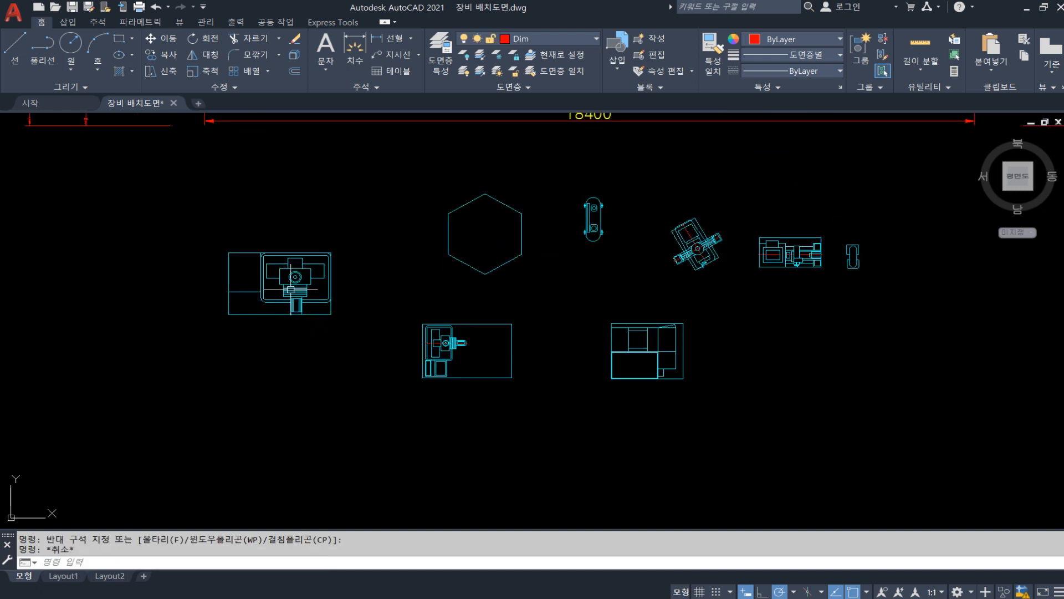
Test window selections on the leftmost machine symbol and the lathe symbol beside it, clearing each selection
click(208, 232)
click(340, 335)
click(369, 306)
click(537, 407)
key(Escape)
click(394, 299)
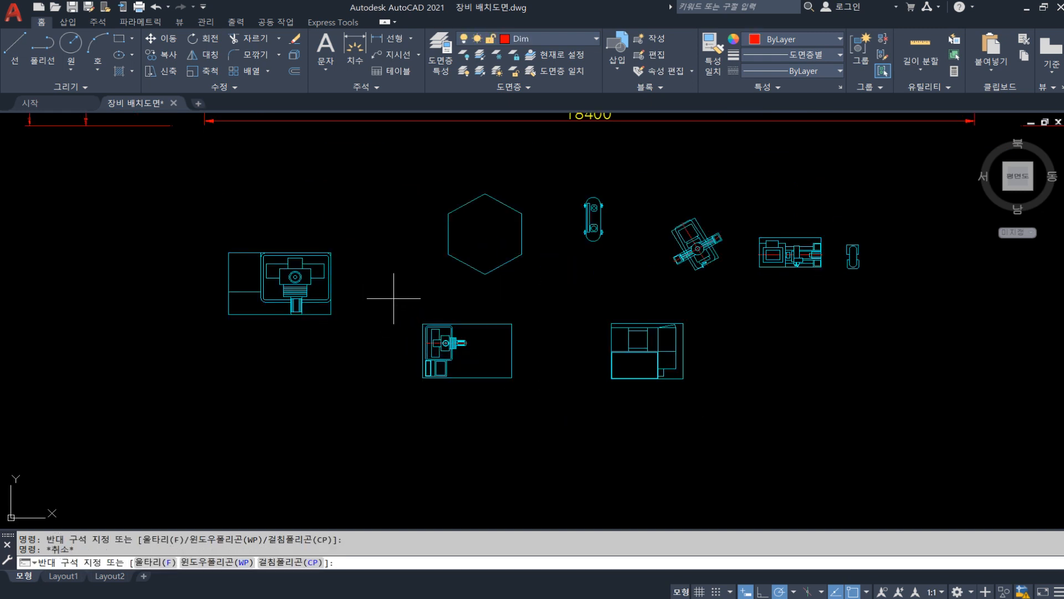
click(476, 407)
click(226, 244)
click(327, 315)
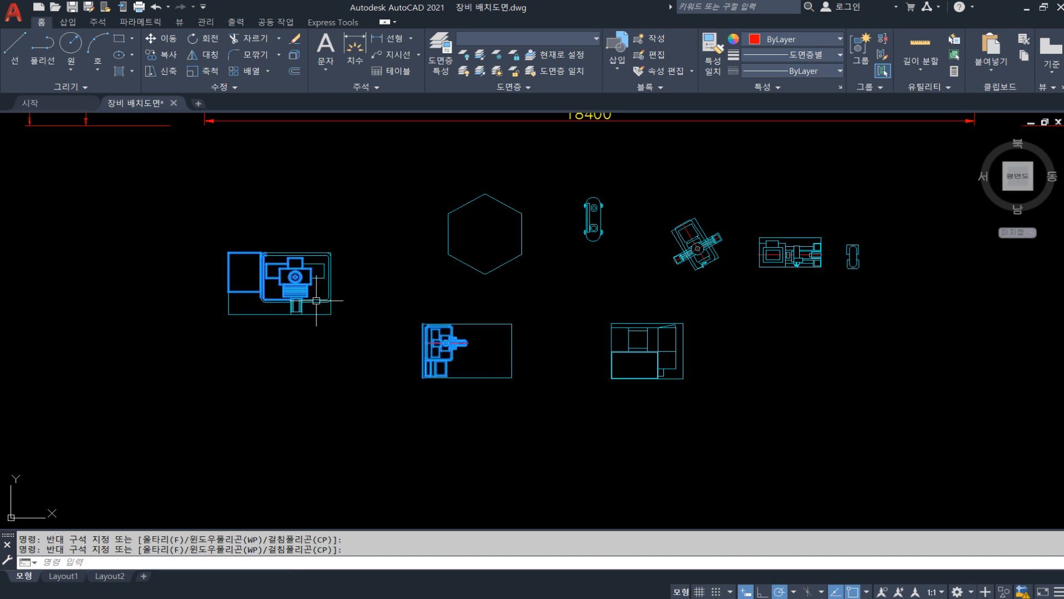
key(Escape)
Window-select the main body of the leftmost machine symbol and clear the selection
scroll(294, 280, up, 5)
scroll(374, 213, down, 5)
click(287, 172)
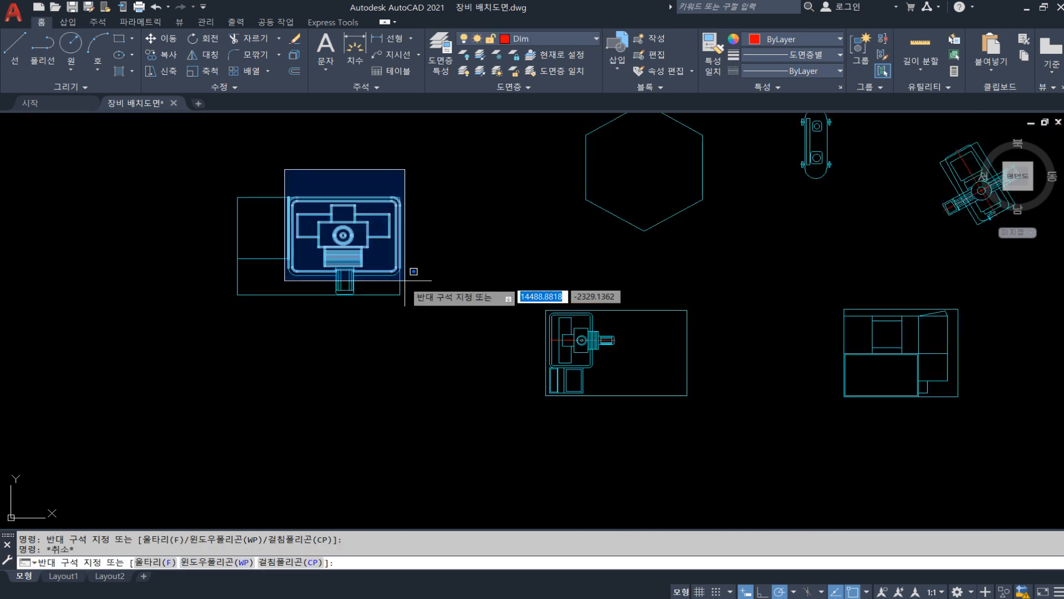
click(399, 298)
key(Escape)
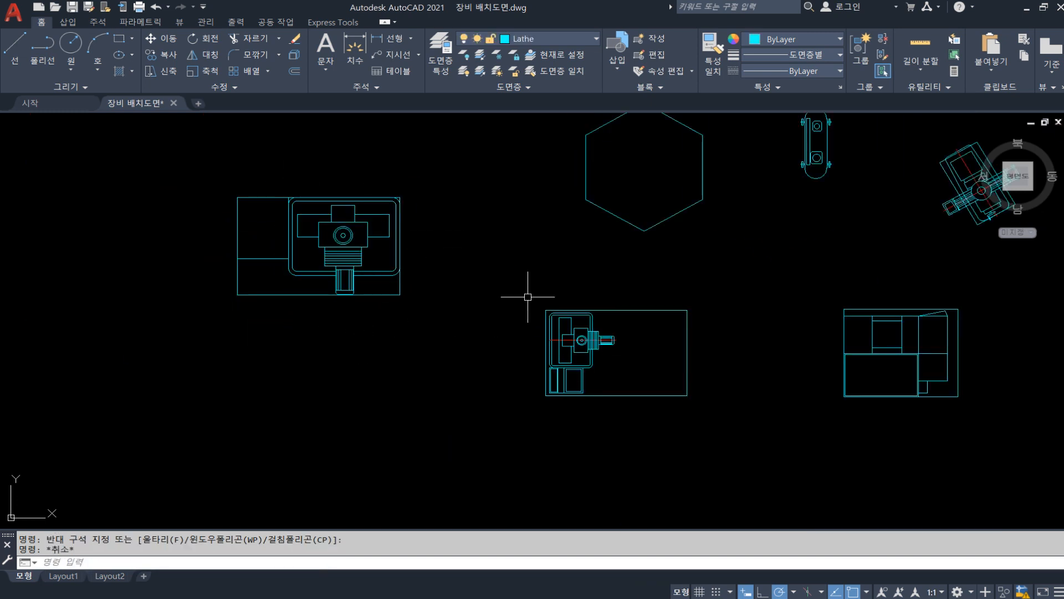
Check how the lathe symbol below the hexagon selects, by window and by picking single lines, and clear the selections
click(527, 277)
click(616, 385)
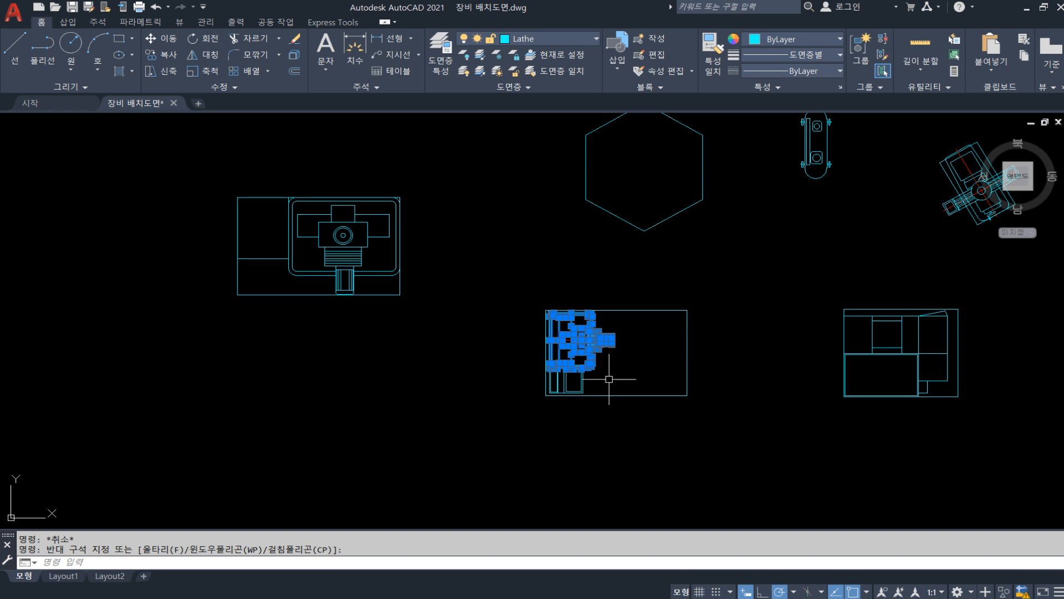
key(Escape)
click(581, 339)
key(Escape)
click(575, 329)
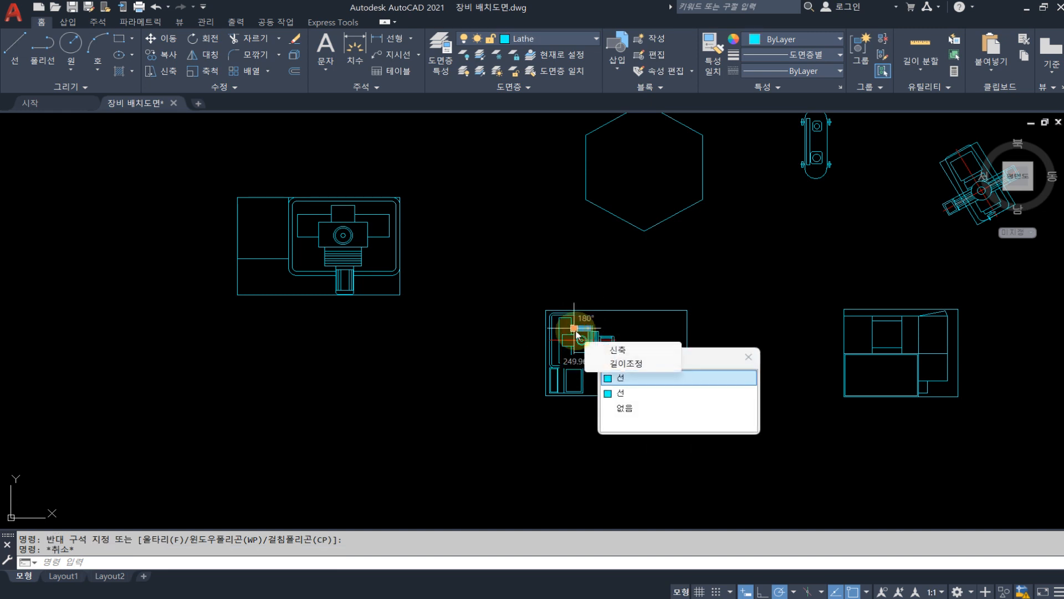
key(Escape)
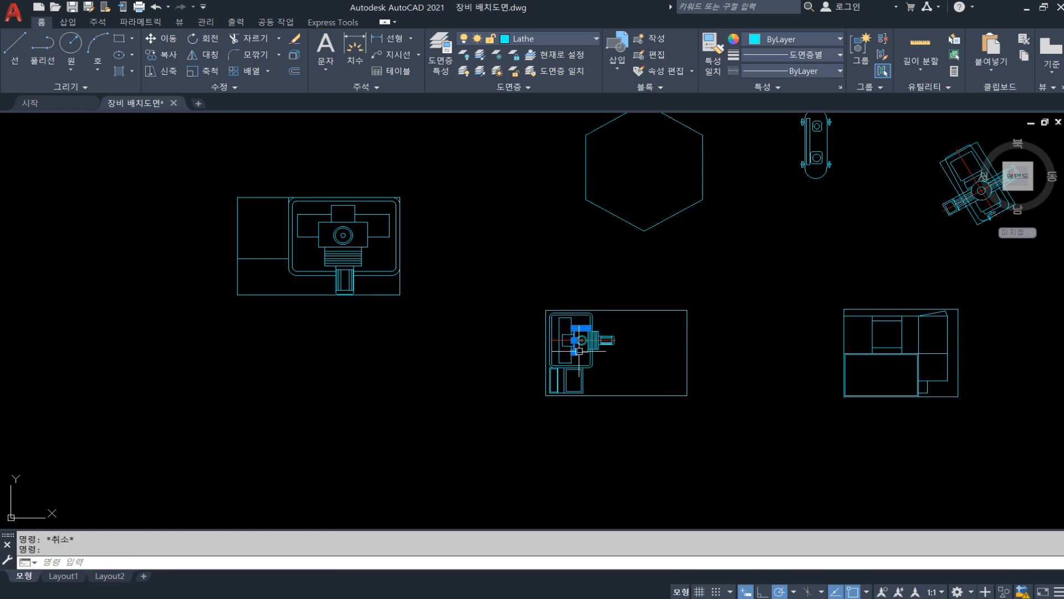
Save the drawing
key(ctrl+s)
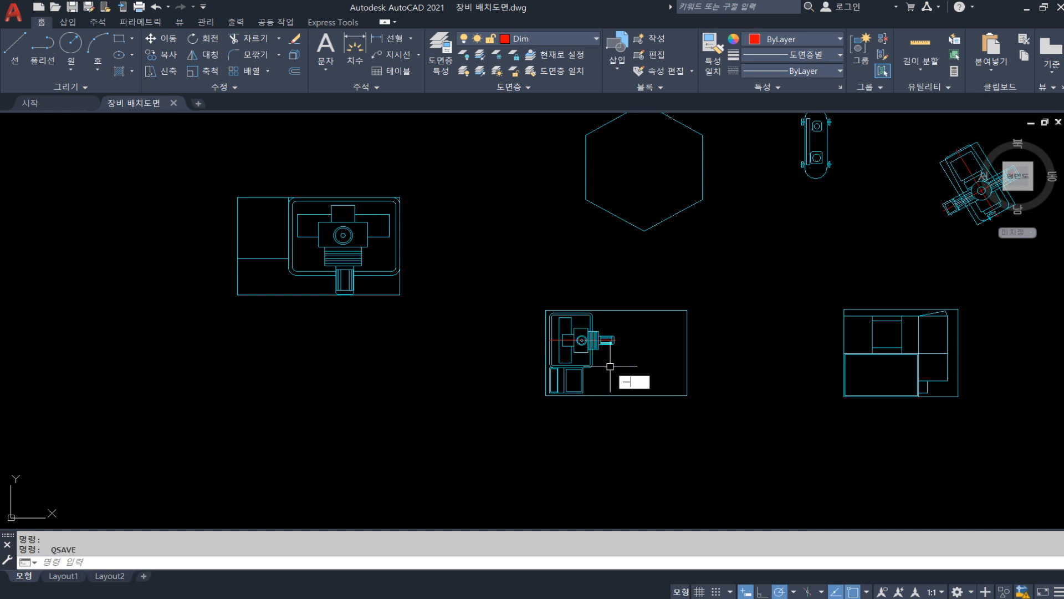
Try to move the central parts of the lathe symbol below the hexagon out of its rectangular outline, and undo the move
text(m)
key(Return)
click(579, 351)
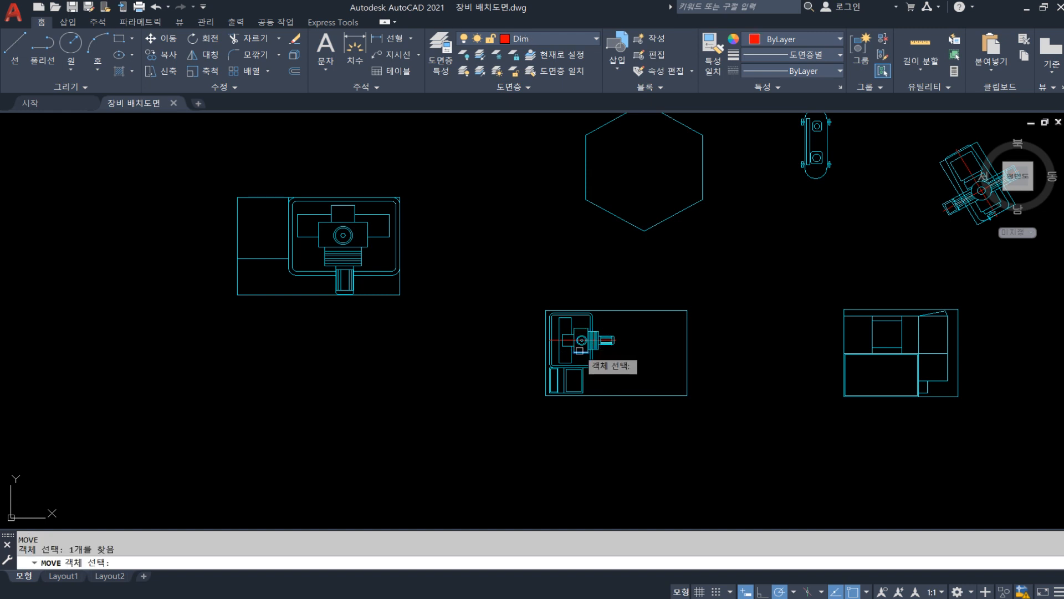
click(621, 363)
click(554, 327)
key(Return)
click(621, 365)
click(573, 280)
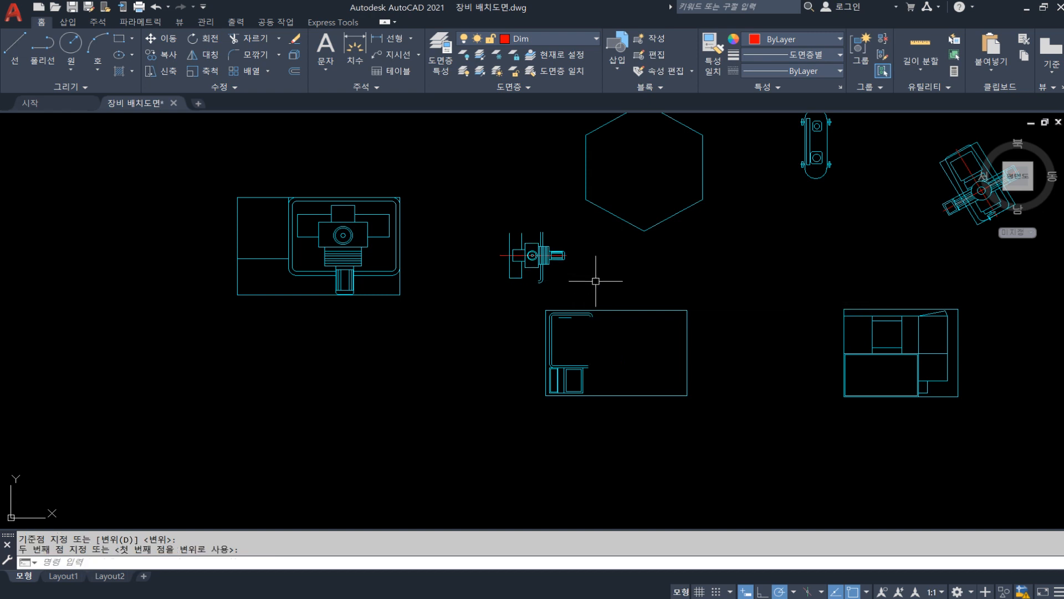
key(ctrl+z)
scroll(621, 409, down, 4)
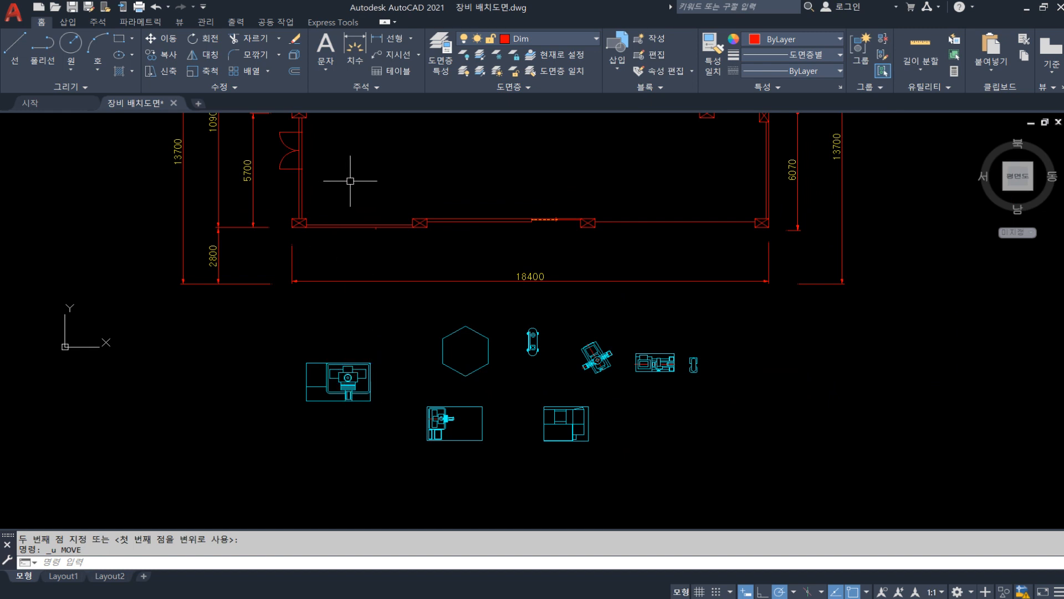
key(Escape)
scroll(285, 368, up, 4)
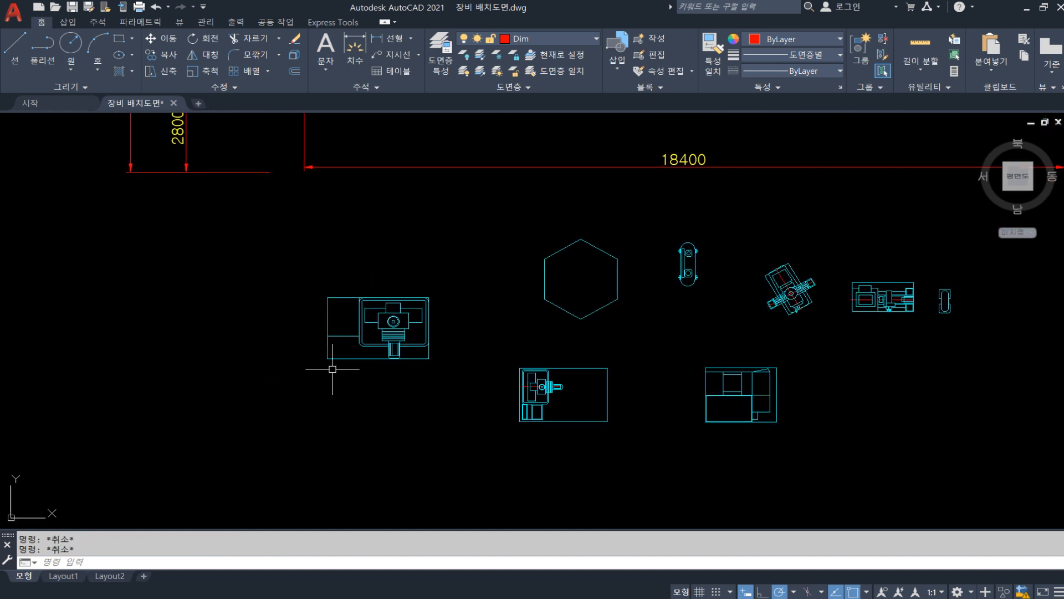
Pick several single outline lines of the leftmost machine symbol to check how they select, clearing each selection
click(332, 307)
key(Escape)
click(322, 310)
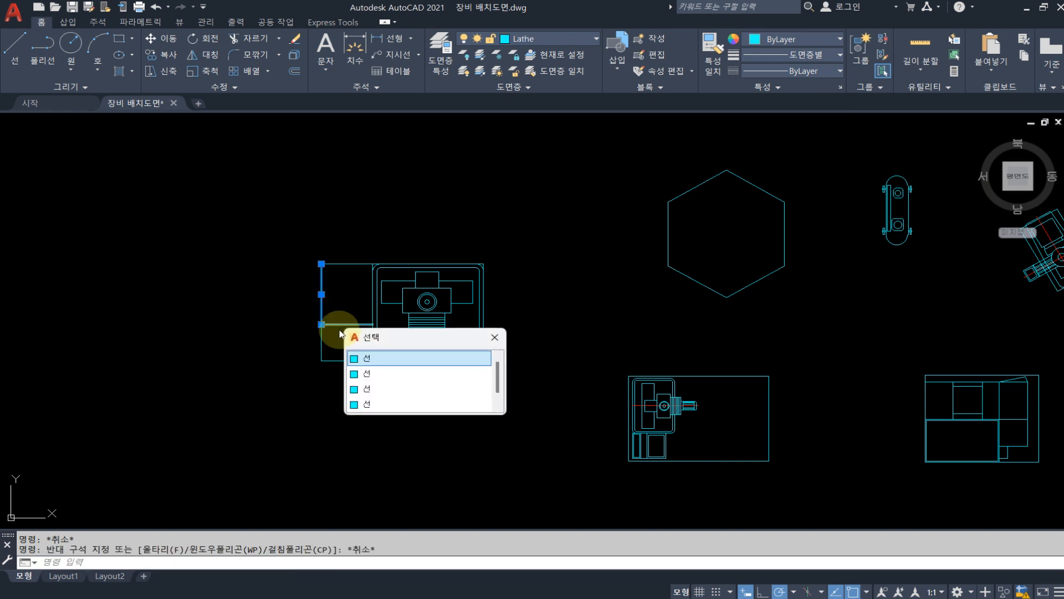
key(Escape)
click(337, 324)
key(Escape)
click(322, 297)
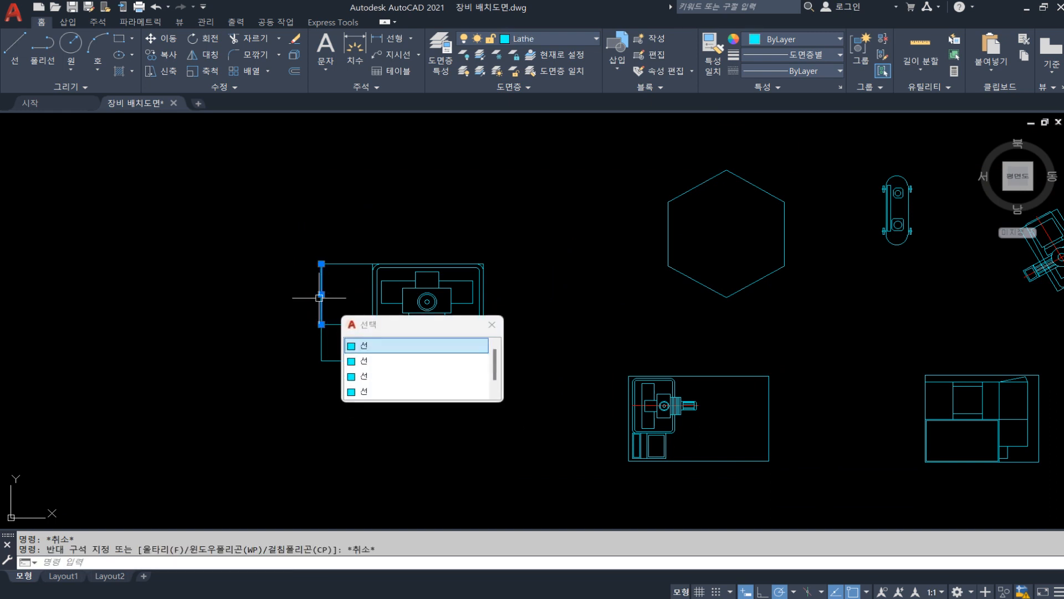
key(Escape)
click(340, 261)
key(Escape)
click(340, 261)
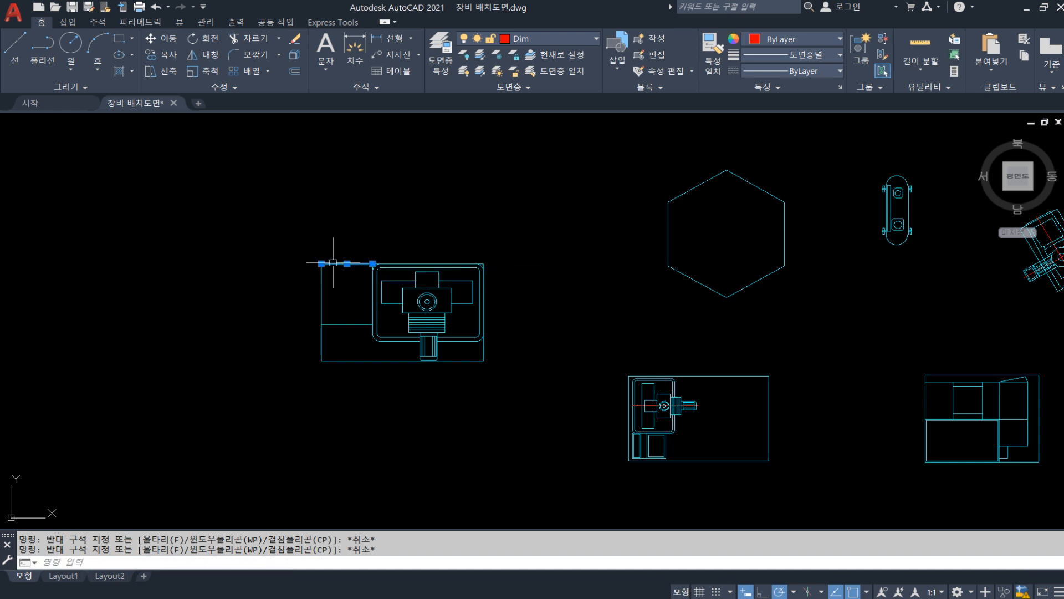
key(Escape)
Window-select the whole leftmost machine symbol and clear the selection
click(235, 201)
click(526, 408)
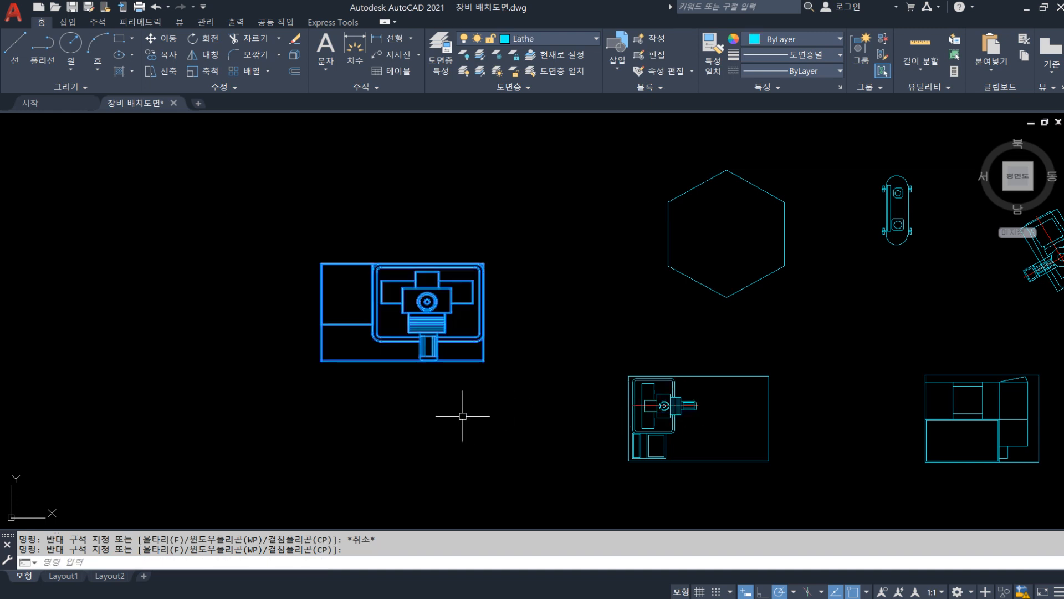
key(Escape)
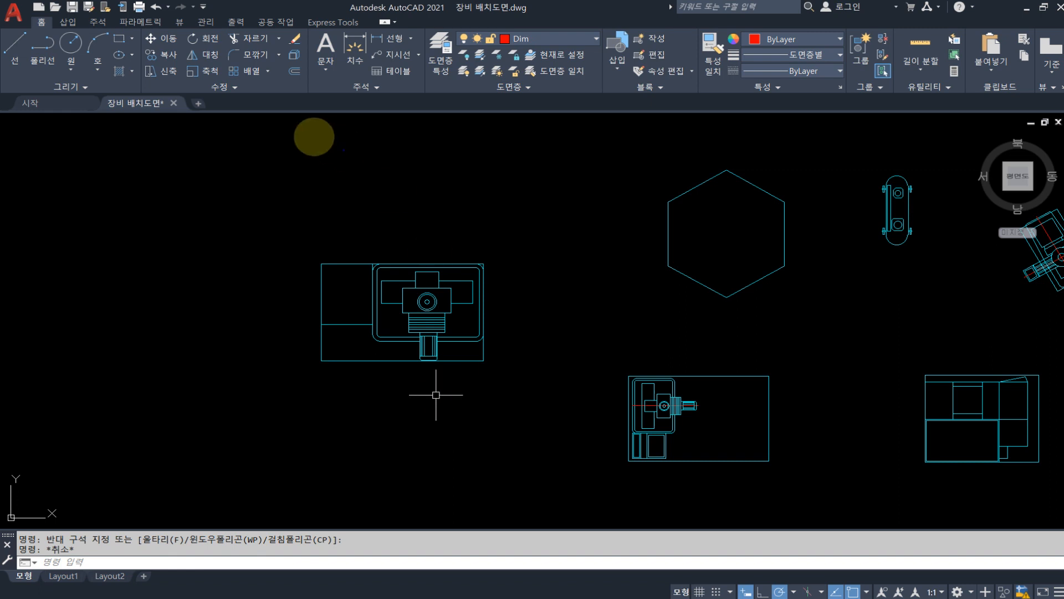
drag(266, 107, 263, 203)
mouse_move(266, 137)
mouse_down()
mouse_move(281, 185)
mouse_move(267, 185)
mouse_up()
mouse_move(334, 167)
mouse_down()
mouse_move(347, 184)
mouse_move(334, 169)
mouse_up()
mouse_move(387, 170)
mouse_down()
mouse_move(357, 181)
mouse_move(384, 194)
mouse_up()
key(ctrl+z)
key(ctrl+z)
drag(335, 133, 335, 198)
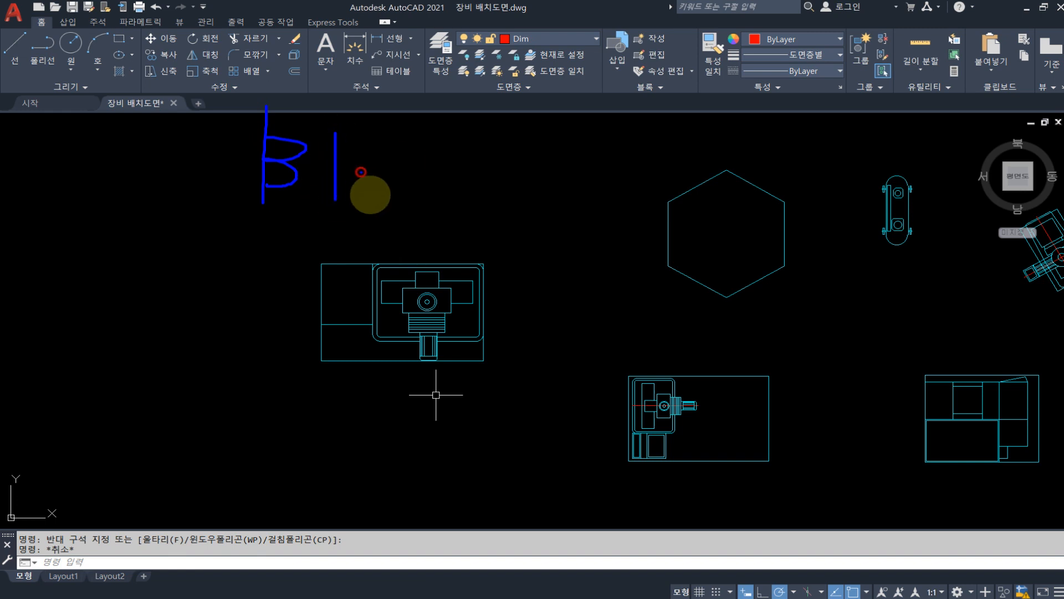
drag(382, 170, 380, 174)
drag(445, 166, 443, 186)
drag(465, 111, 481, 204)
drag(528, 147, 527, 181)
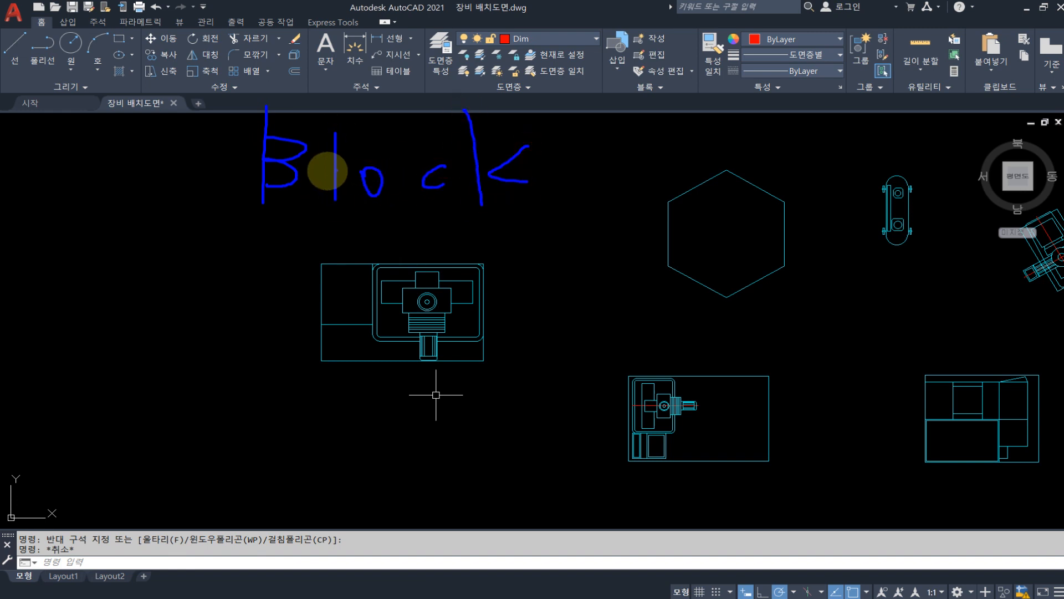
mouse_move(309, 212)
mouse_down()
mouse_move(251, 221)
mouse_move(276, 100)
mouse_move(332, 172)
mouse_move(313, 210)
mouse_up()
drag(203, 239, 261, 268)
click(256, 253)
mouse_move(274, 310)
mouse_down()
mouse_move(242, 321)
mouse_move(249, 227)
mouse_move(271, 311)
mouse_up()
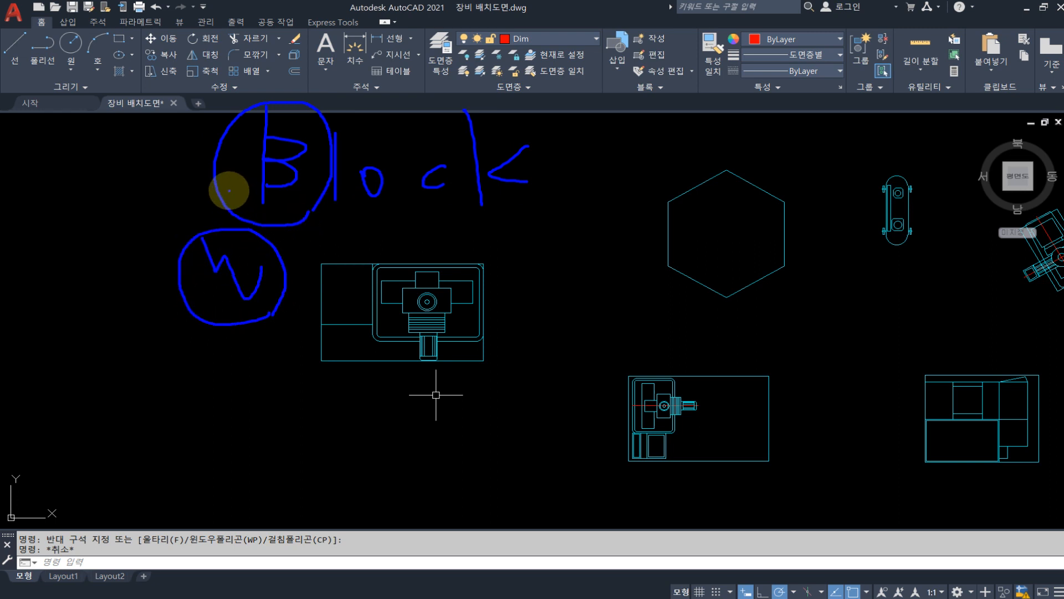
mouse_move(300, 202)
mouse_down()
mouse_move(281, 82)
mouse_move(301, 200)
mouse_move(504, 205)
mouse_up()
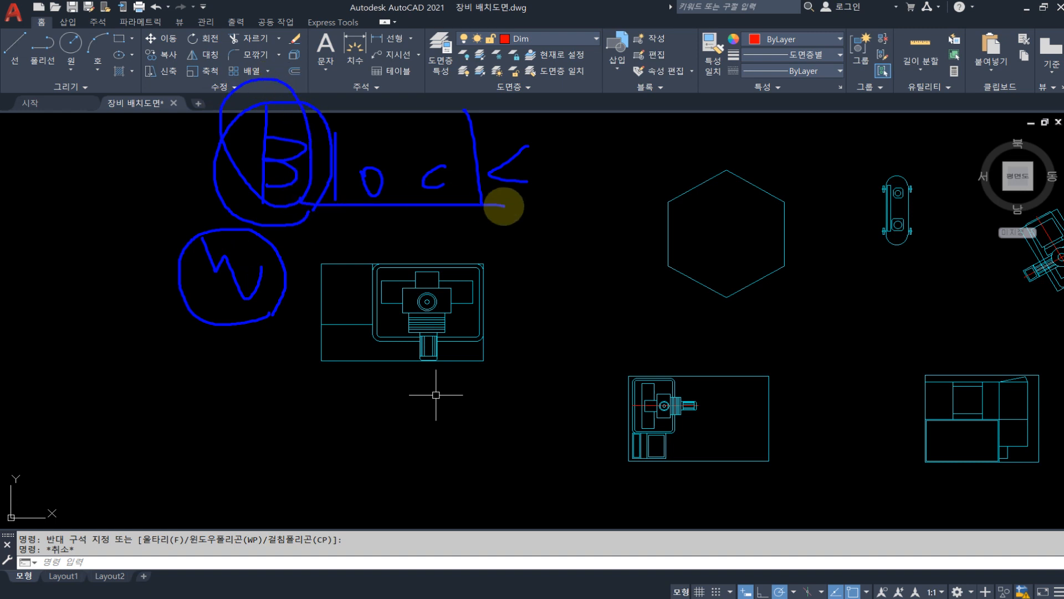
mouse_move(298, 302)
mouse_down()
mouse_move(228, 233)
mouse_move(249, 294)
mouse_up()
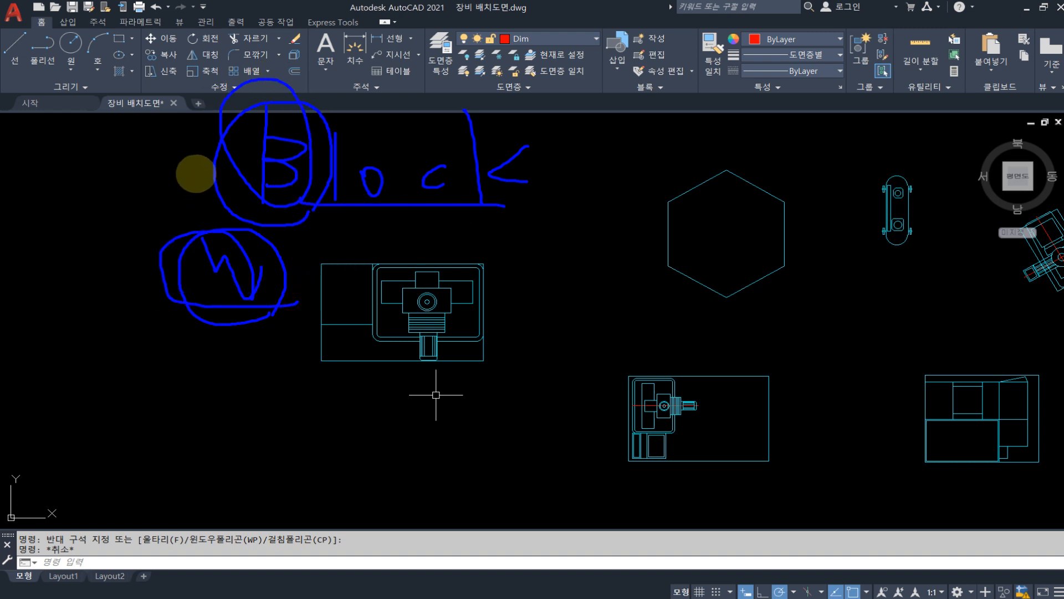
mouse_move(197, 164)
mouse_down()
mouse_move(107, 166)
mouse_move(136, 269)
mouse_up()
mouse_move(287, 158)
mouse_down()
mouse_move(311, 207)
mouse_move(332, 185)
mouse_move(347, 197)
mouse_up()
mouse_move(462, 399)
mouse_down()
mouse_move(427, 404)
mouse_move(316, 261)
mouse_move(506, 302)
mouse_move(388, 383)
mouse_up()
drag(531, 304, 552, 335)
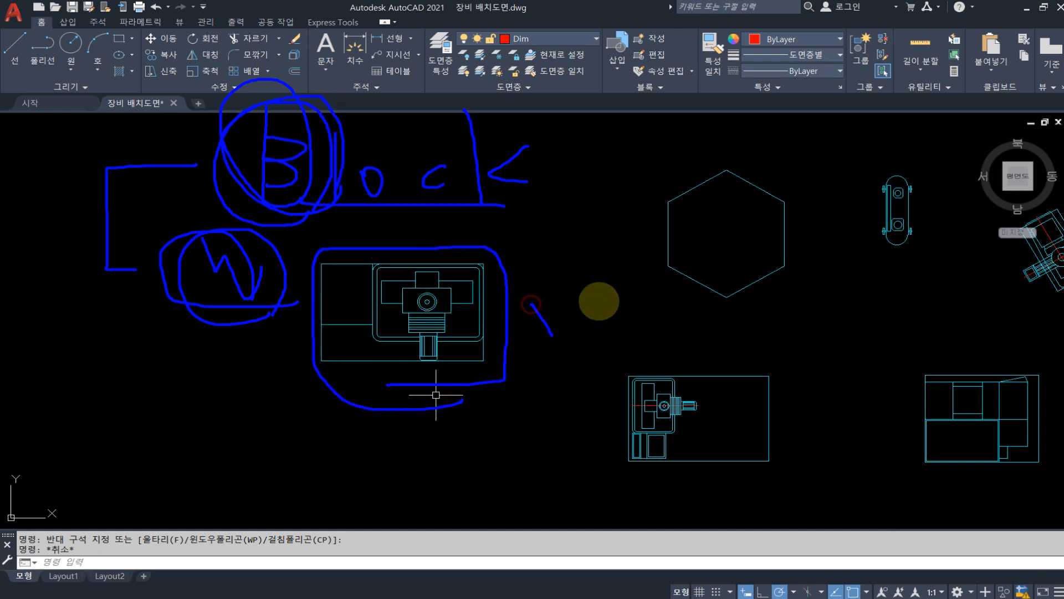
drag(620, 178, 579, 231)
mouse_move(579, 187)
mouse_down()
mouse_move(624, 238)
mouse_move(708, 232)
mouse_up()
mouse_move(603, 291)
mouse_down()
mouse_move(579, 320)
mouse_move(727, 312)
mouse_up()
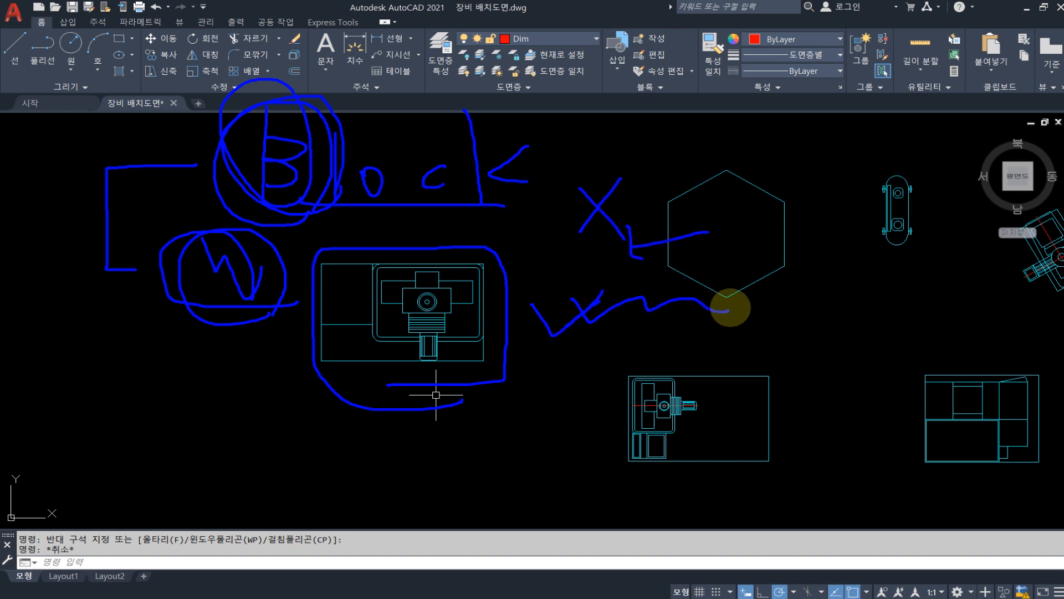
key(Escape)
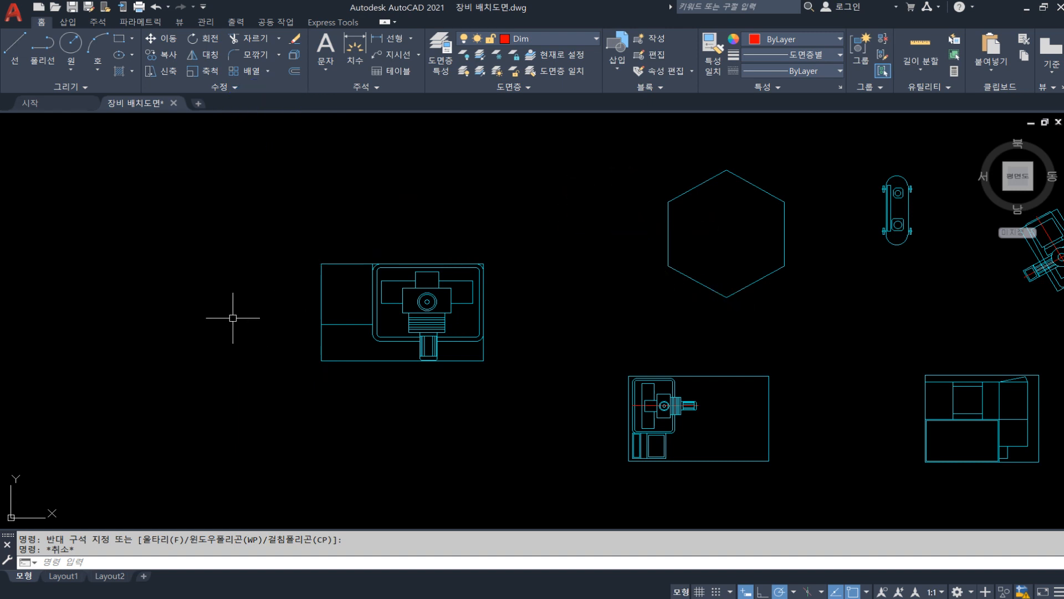
key(ctrl+2)
drag(213, 271, 314, 247)
mouse_move(331, 300)
mouse_down()
mouse_move(209, 281)
mouse_move(331, 300)
mouse_up()
mouse_move(506, 367)
mouse_down()
mouse_move(277, 377)
mouse_move(392, 244)
mouse_move(470, 360)
mouse_move(460, 419)
mouse_move(476, 411)
mouse_up()
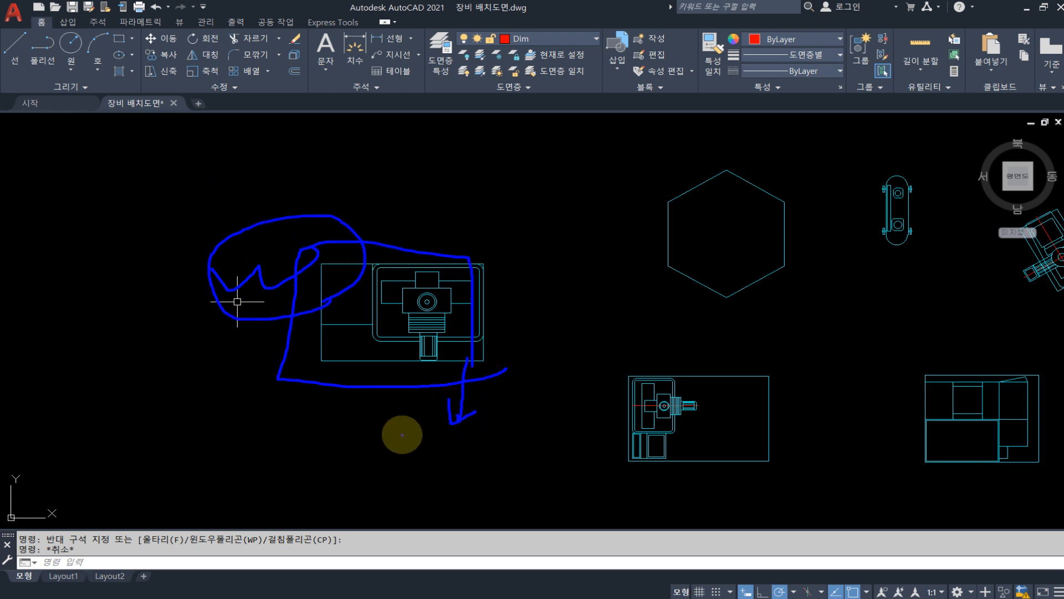
mouse_move(367, 460)
mouse_down()
mouse_move(465, 491)
mouse_move(378, 456)
mouse_up()
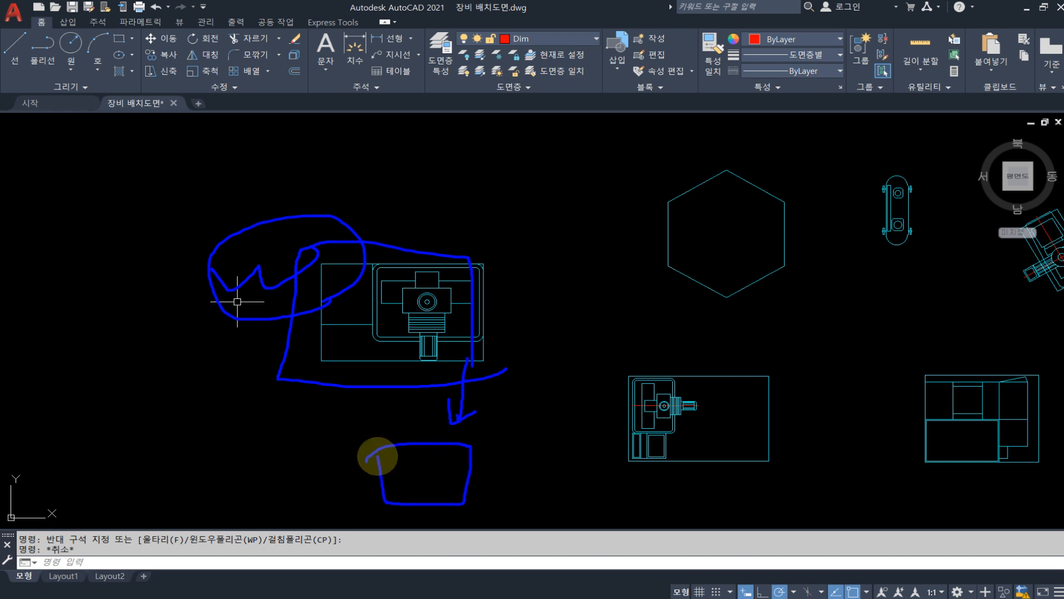
key(Escape)
key(ctrl+2)
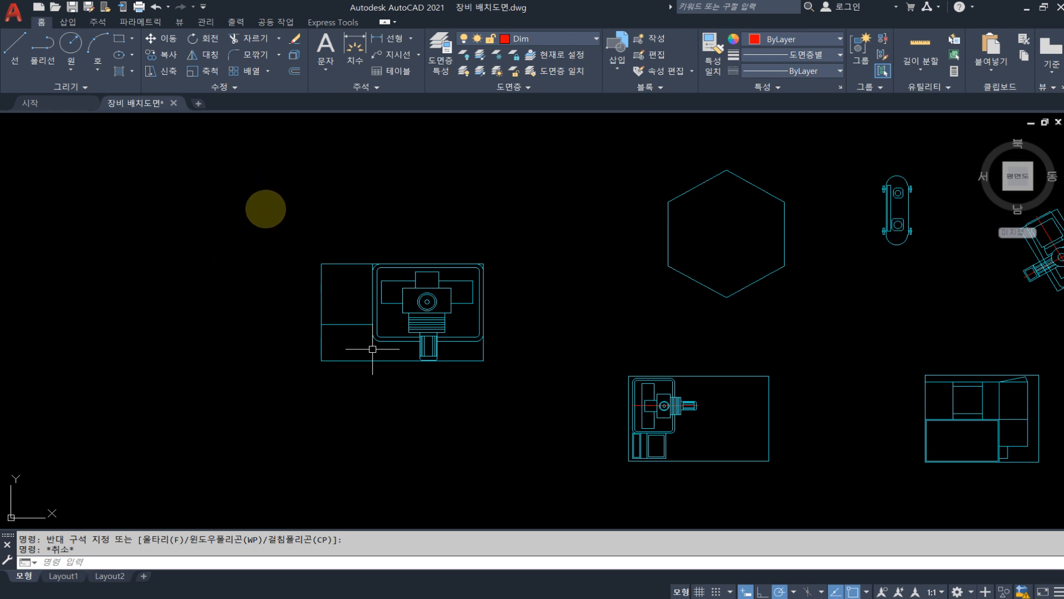
mouse_move(313, 206)
mouse_down()
mouse_move(310, 160)
mouse_move(355, 206)
mouse_move(311, 218)
mouse_up()
mouse_move(429, 178)
mouse_down()
mouse_move(392, 203)
mouse_move(441, 212)
mouse_up()
drag(237, 249, 267, 279)
mouse_move(275, 259)
mouse_down()
mouse_move(310, 272)
mouse_move(304, 242)
mouse_up()
mouse_move(316, 298)
mouse_down()
mouse_move(306, 308)
mouse_move(330, 279)
mouse_up()
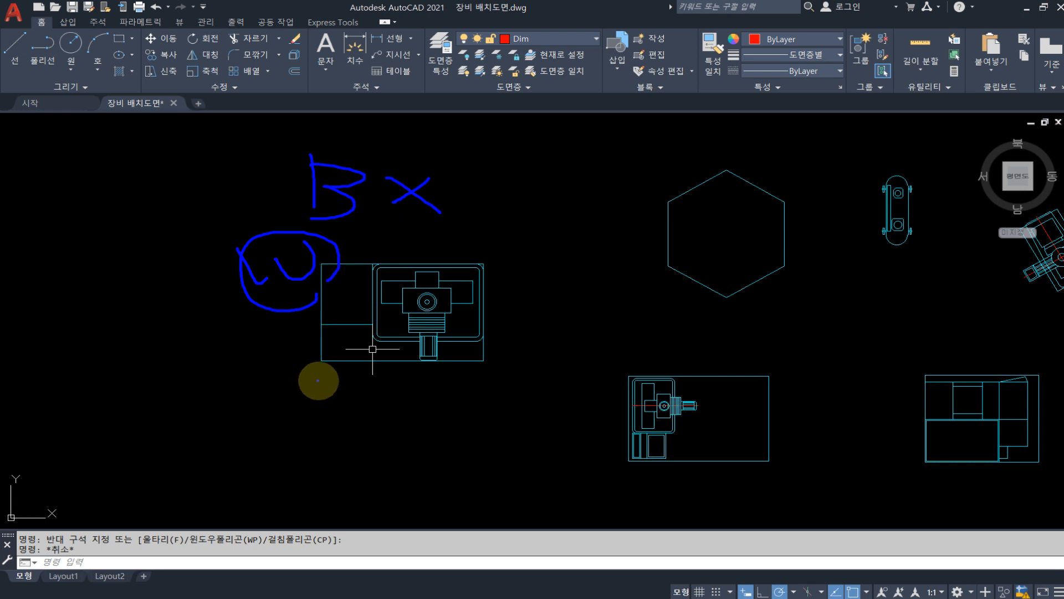
key(Escape)
key(Escape)
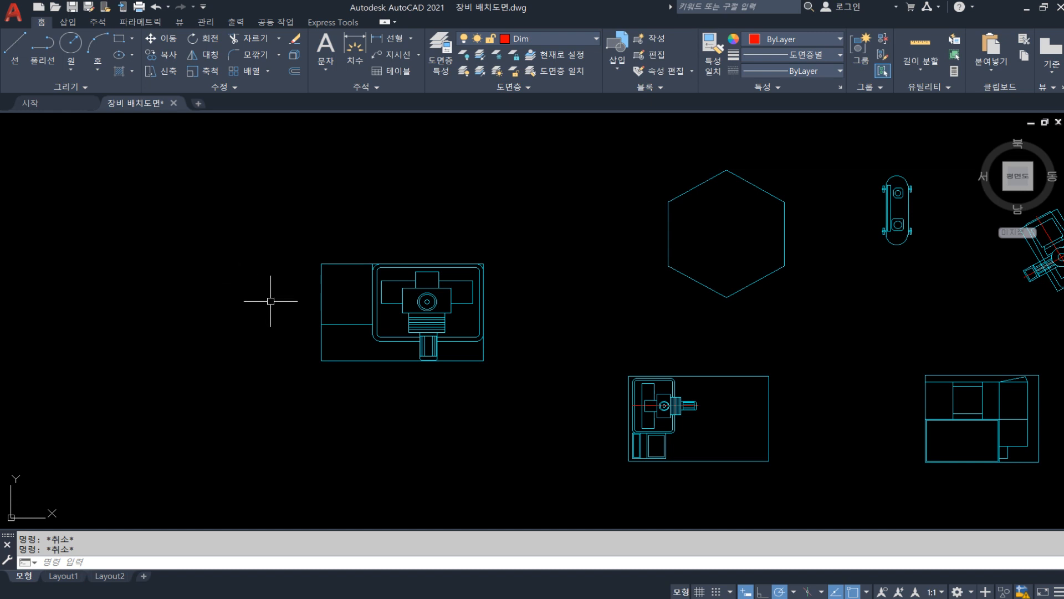
Turn off selection cycling
key(ctrl+w)
drag(233, 248, 302, 198)
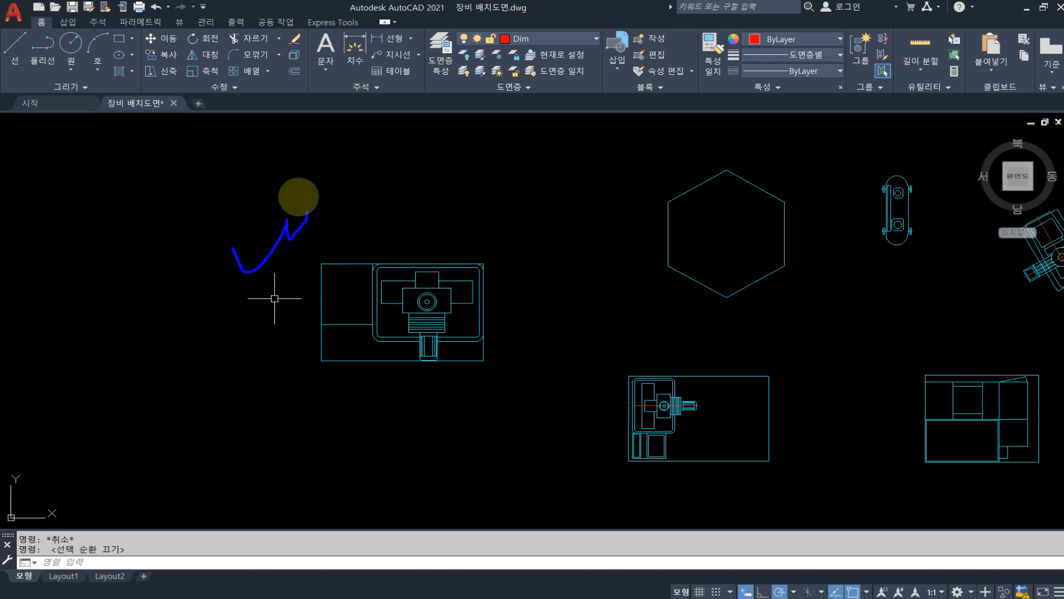
mouse_move(236, 177)
mouse_down()
mouse_move(323, 244)
mouse_move(285, 280)
mouse_up()
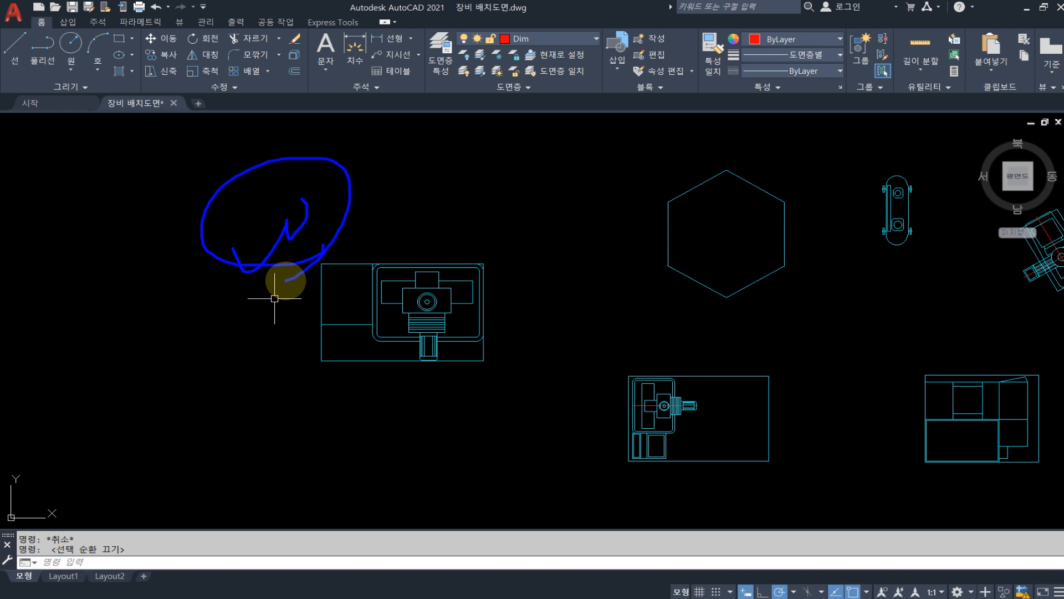
key(Escape)
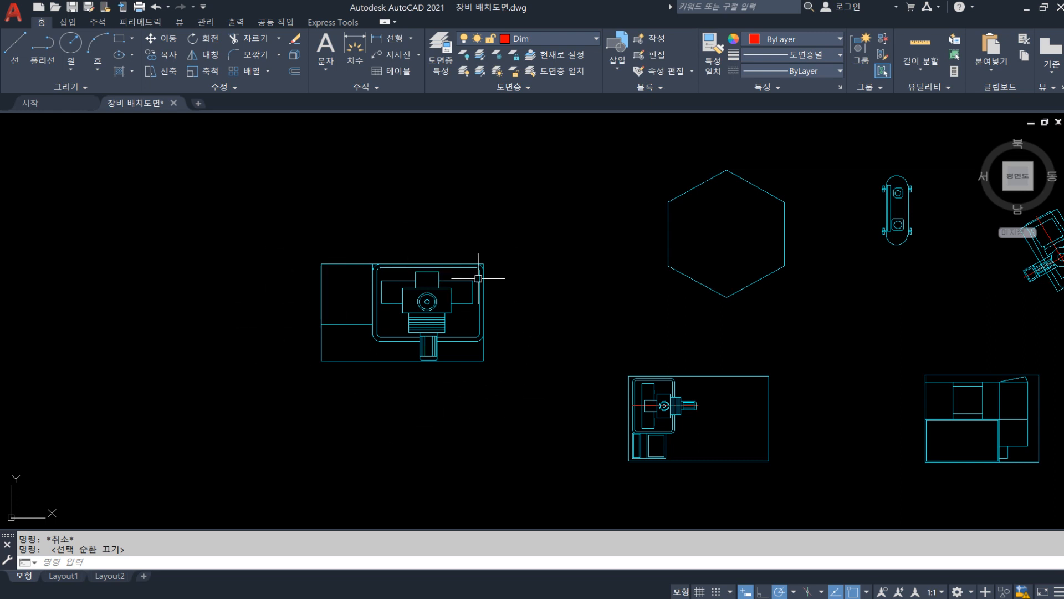
Start a new block definition and select all objects of the leftmost machine symbol for it
scroll(390, 366, down, 2)
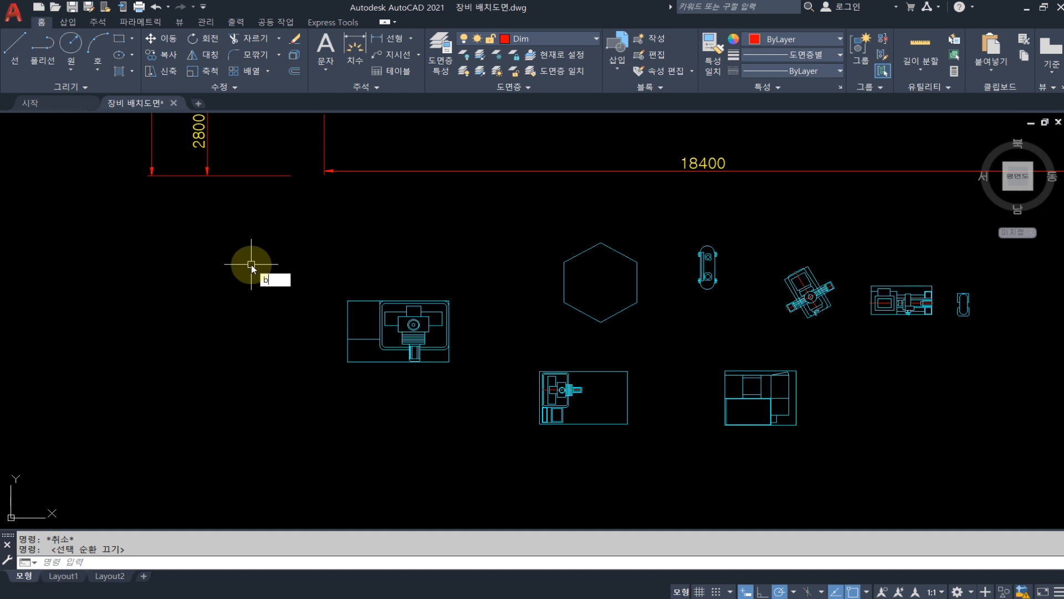
key(Hangul)
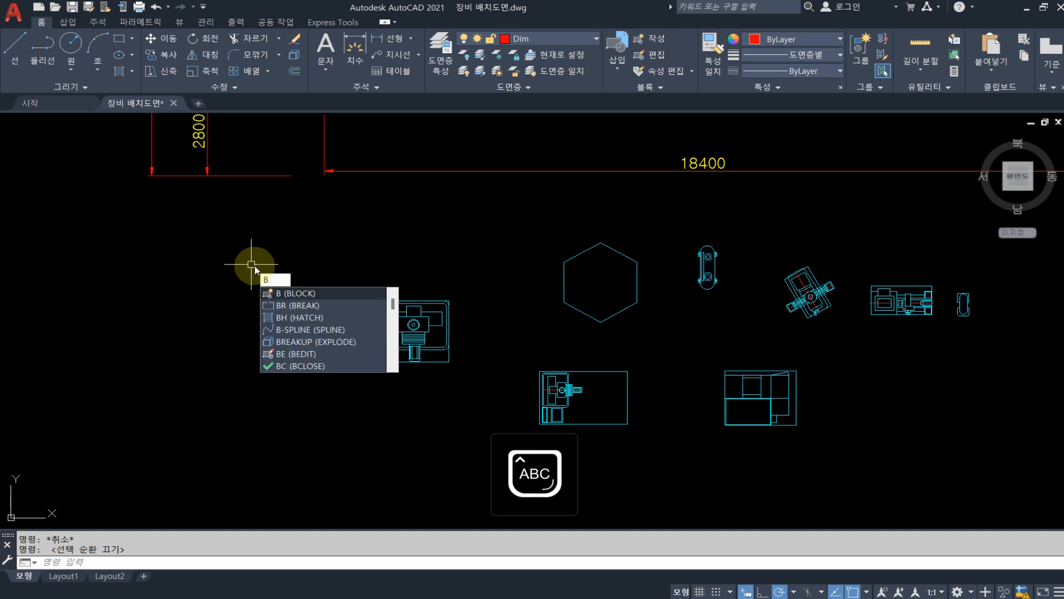
key(Escape)
text(b)
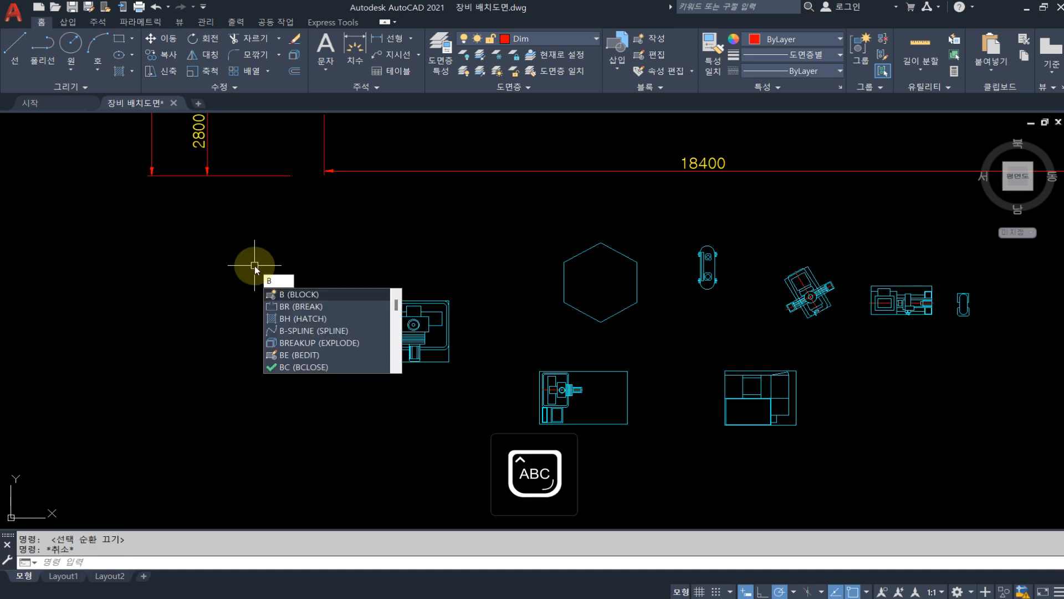
key(Return)
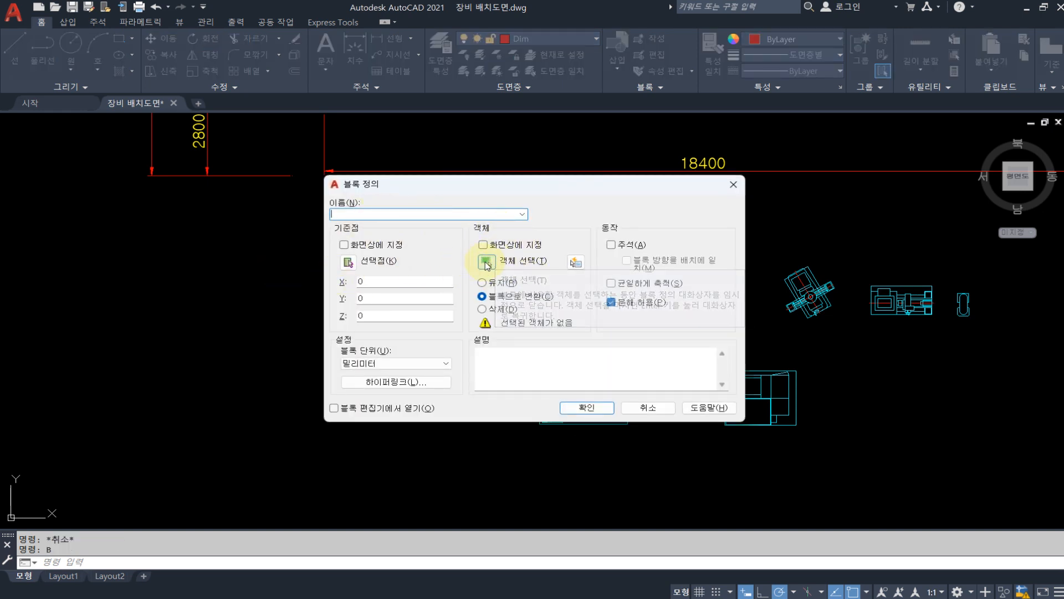
click(487, 260)
click(311, 274)
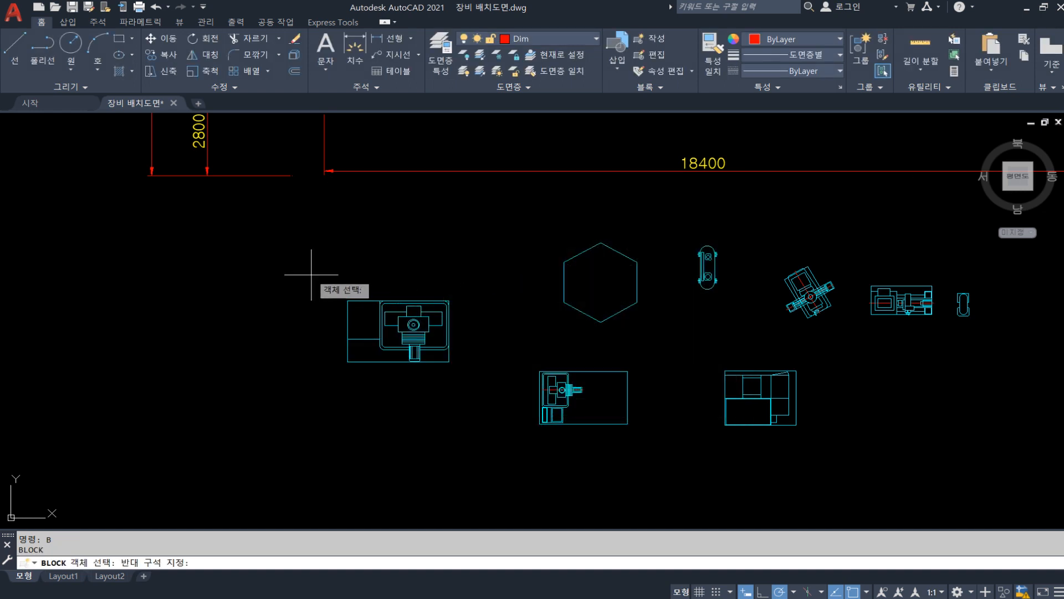
click(472, 383)
key(Return)
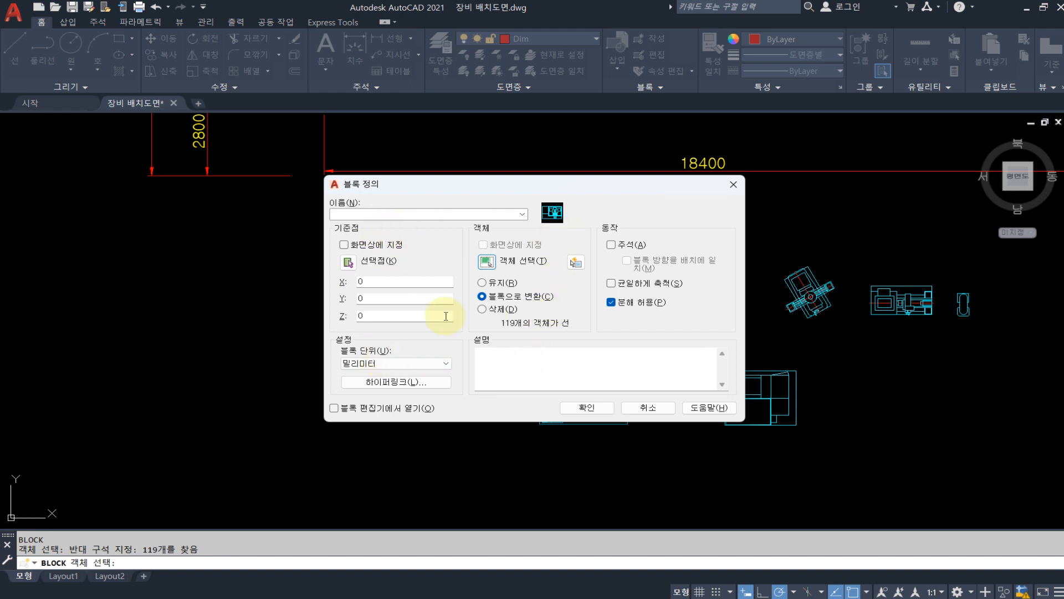
Define the block as MCT with its base point at the symbol's upper-left corner, redefining the existing block of that name
click(348, 262)
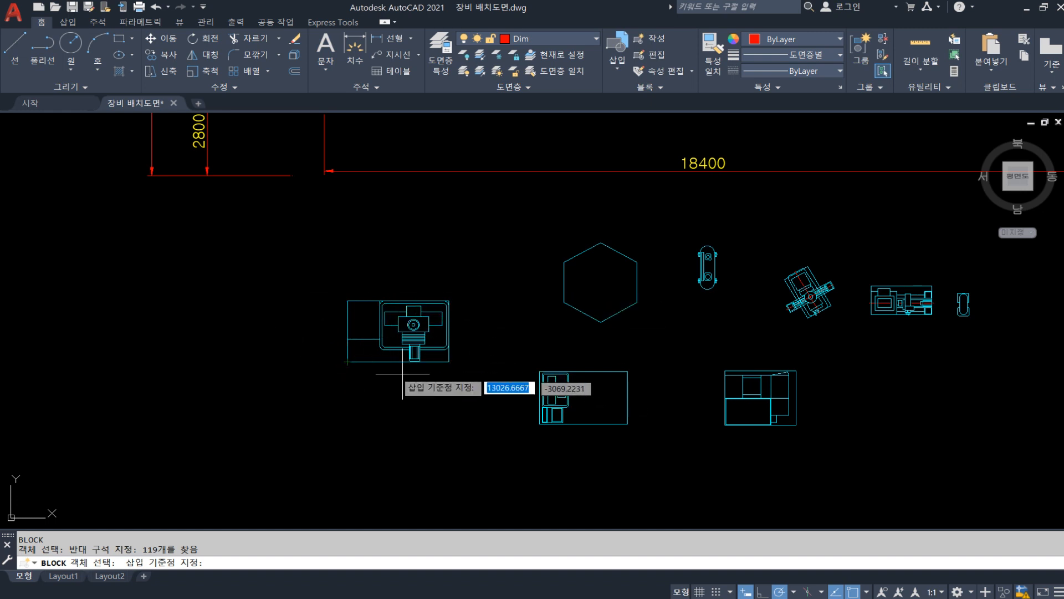
click(347, 301)
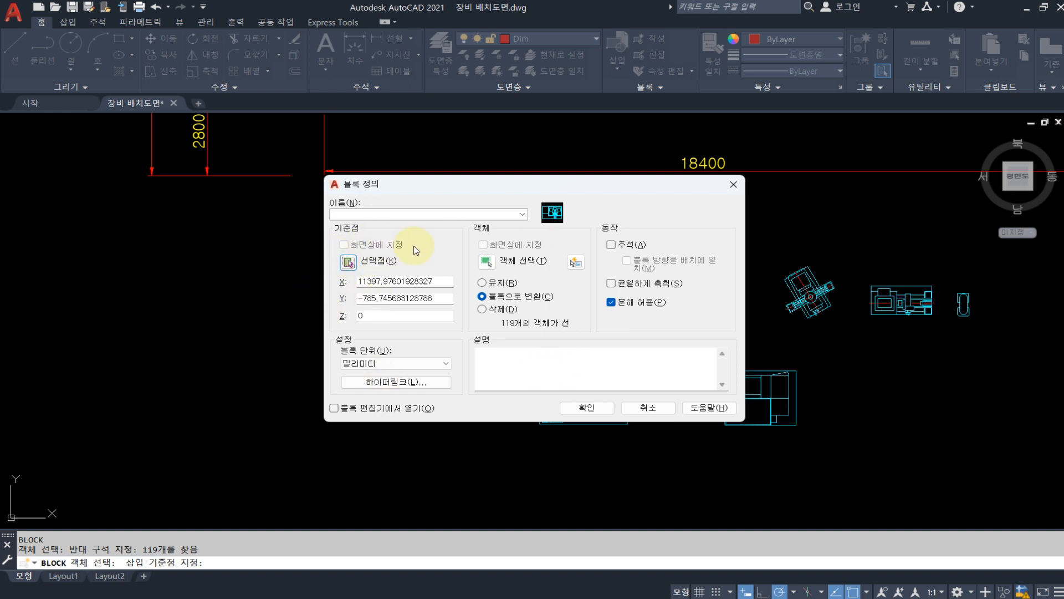
click(375, 216)
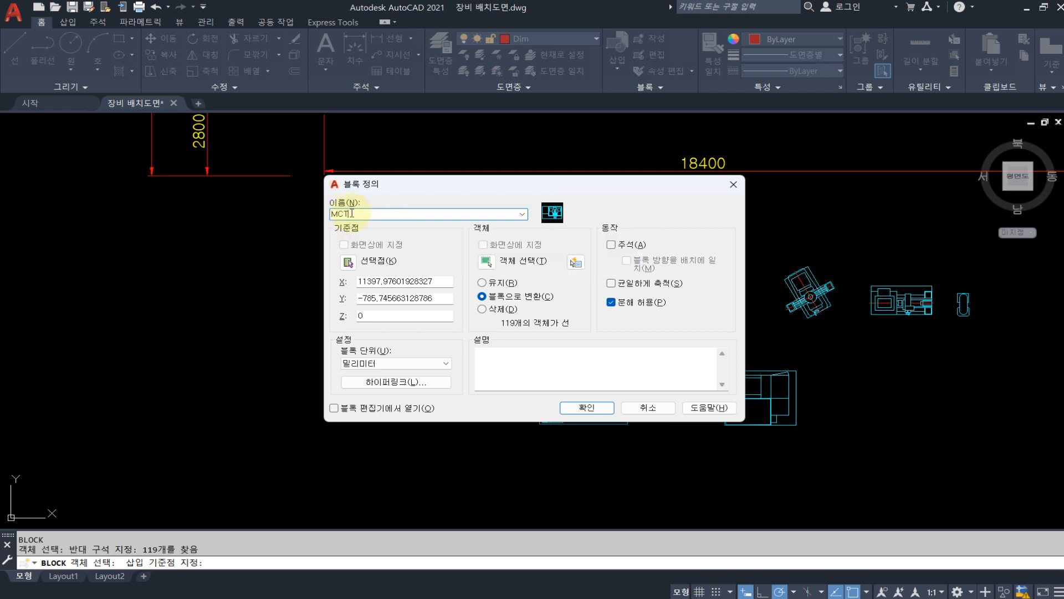
click(587, 409)
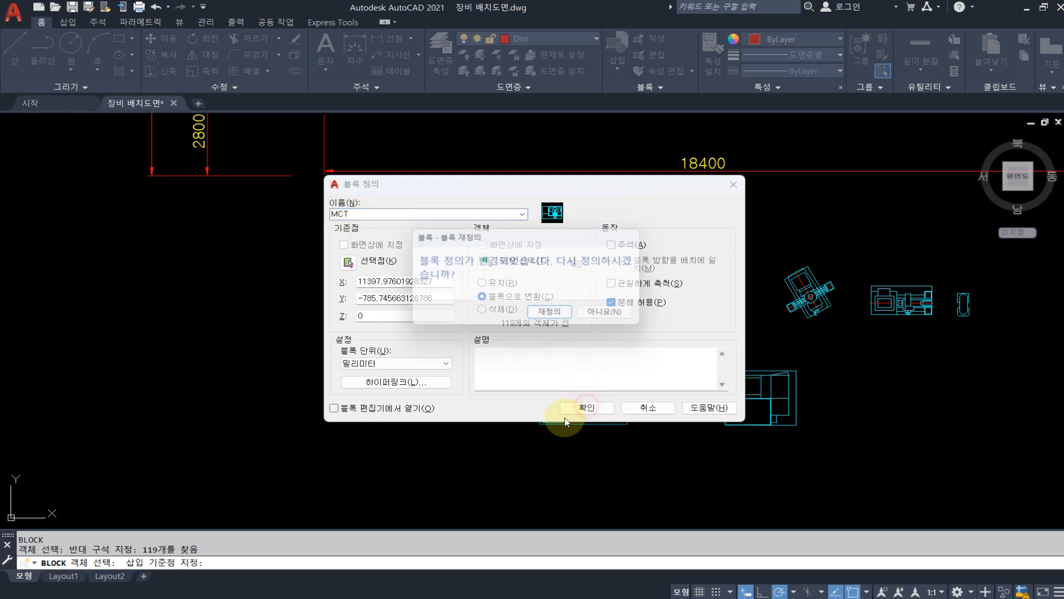
click(554, 316)
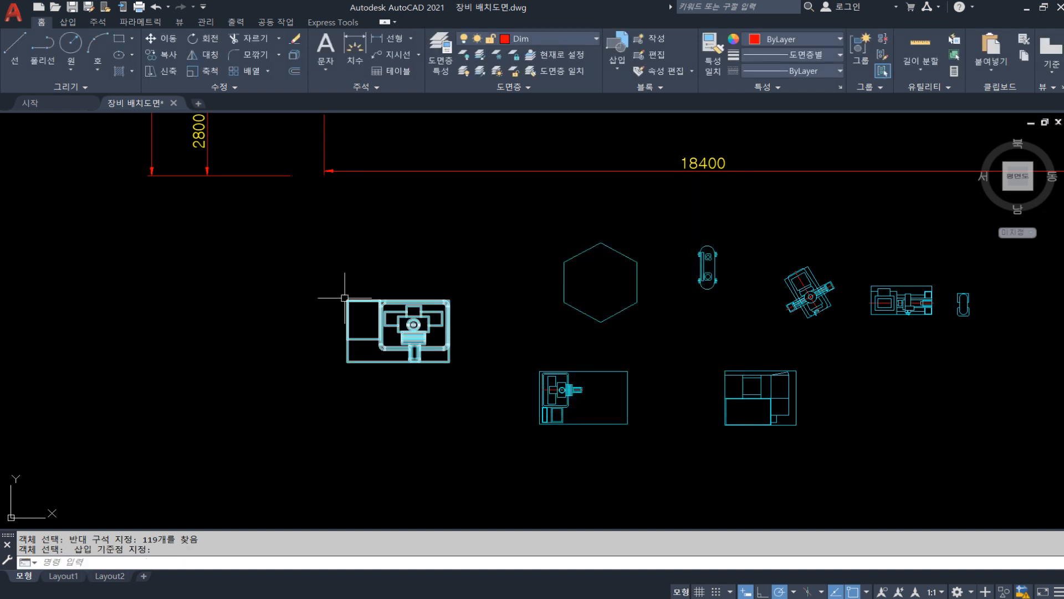
Check how the MCT block selects by picking its outline and by window, clearing the earlier selections and keeping the last
scroll(345, 297, up, 2)
click(348, 308)
key(Escape)
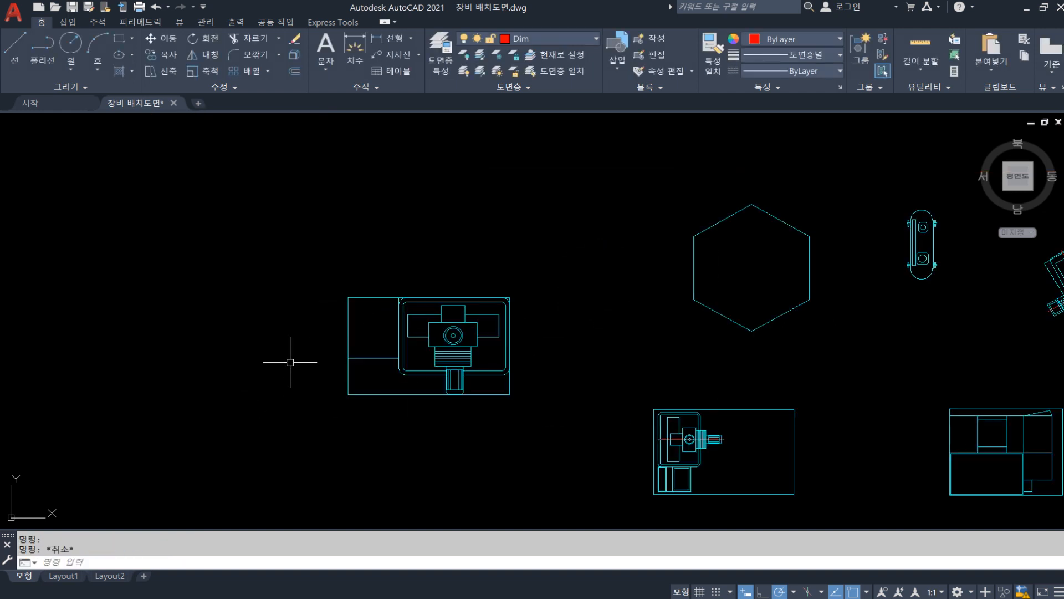
click(331, 251)
click(576, 462)
key(Escape)
key(Escape)
click(314, 257)
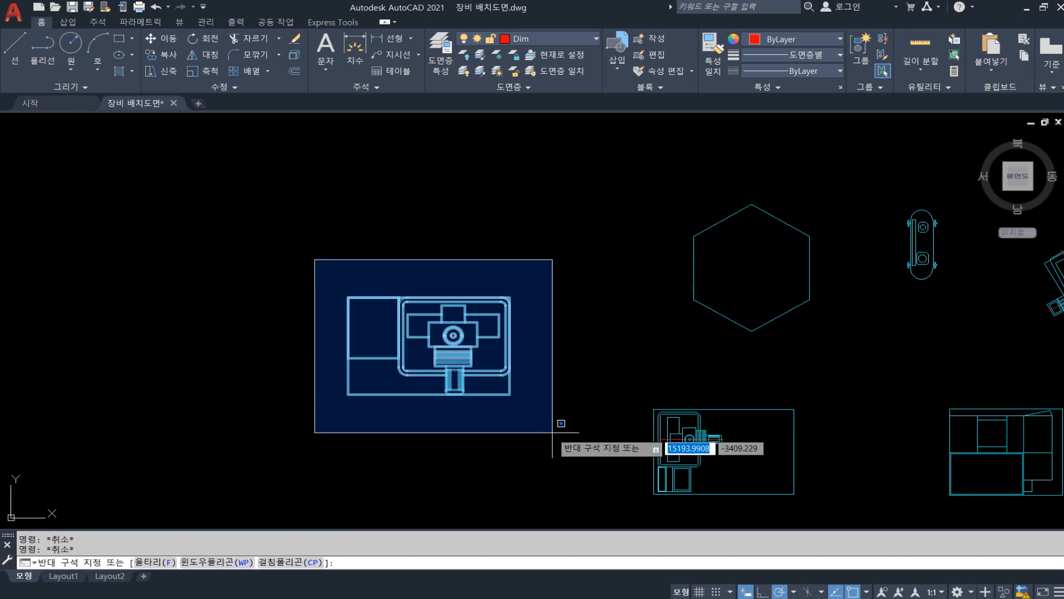
click(577, 459)
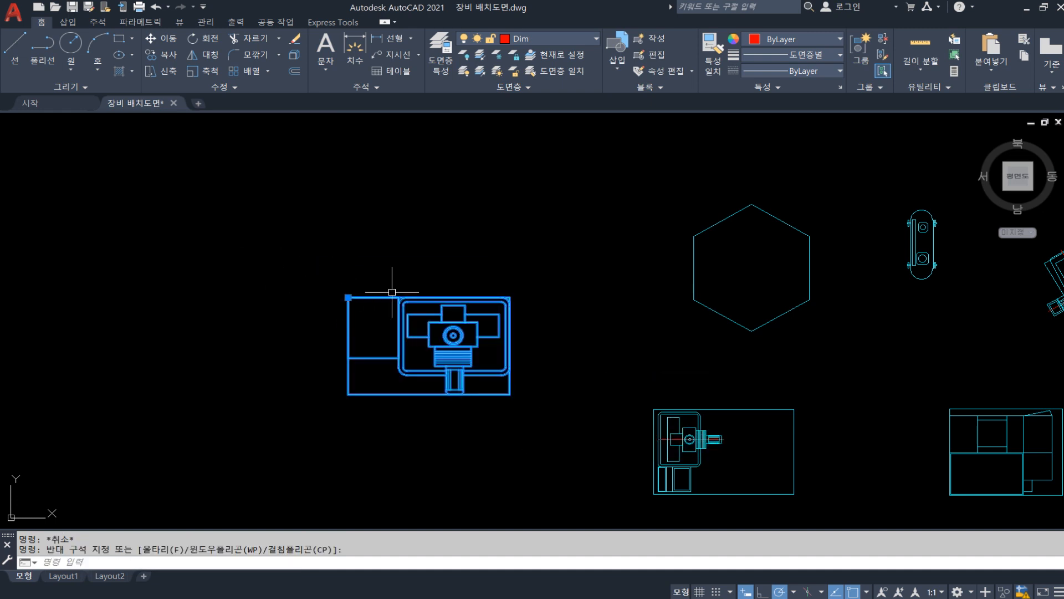
Start a new block definition and select all objects of the rectangular machine symbol directly below the hexagon
key(Escape)
middle_drag(548, 380, 365, 314)
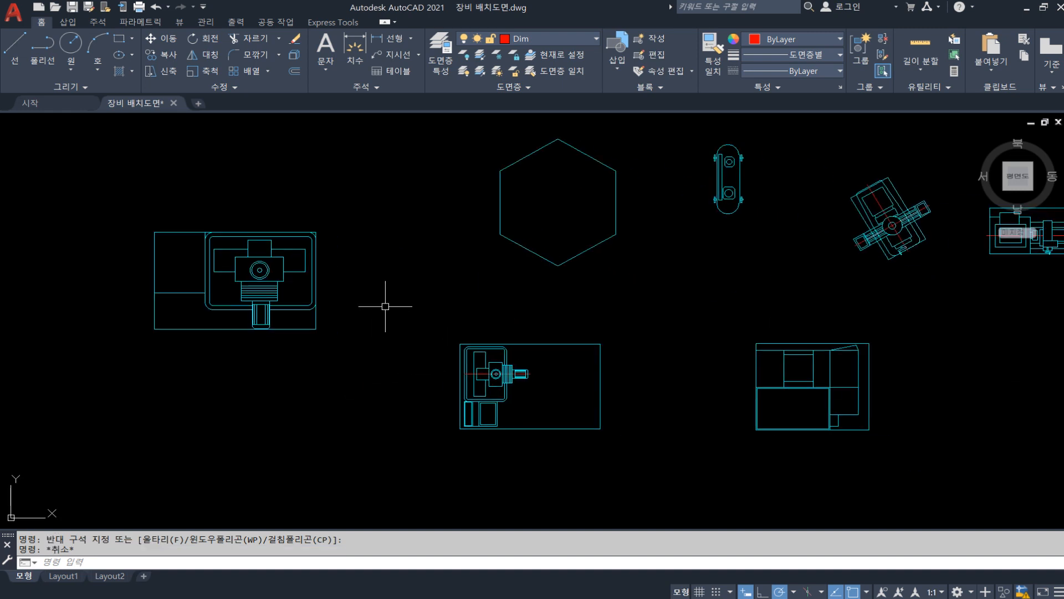
text(B)
key(Escape)
text(B)
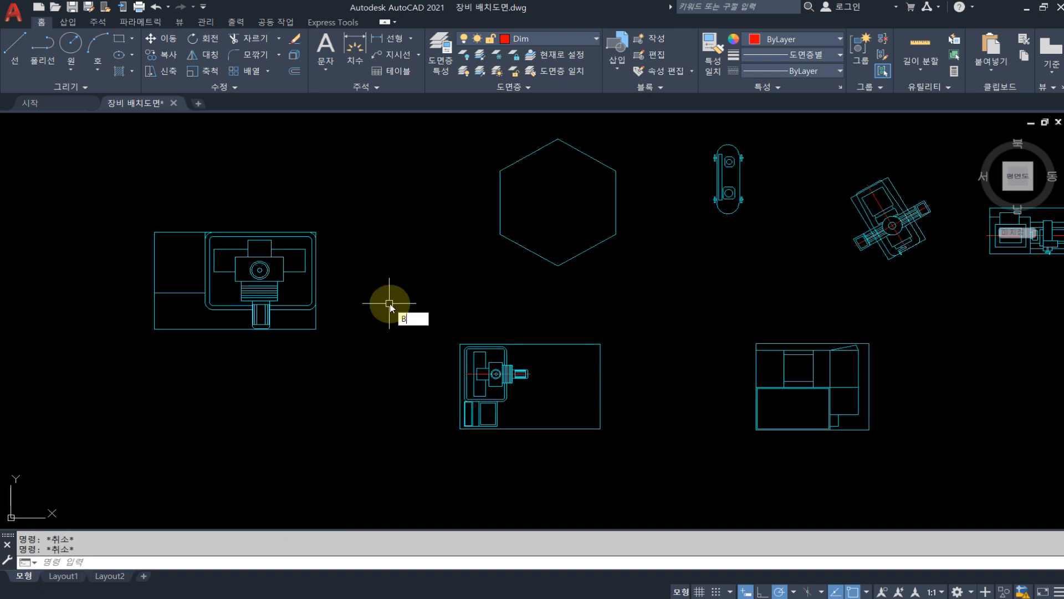
key(Return)
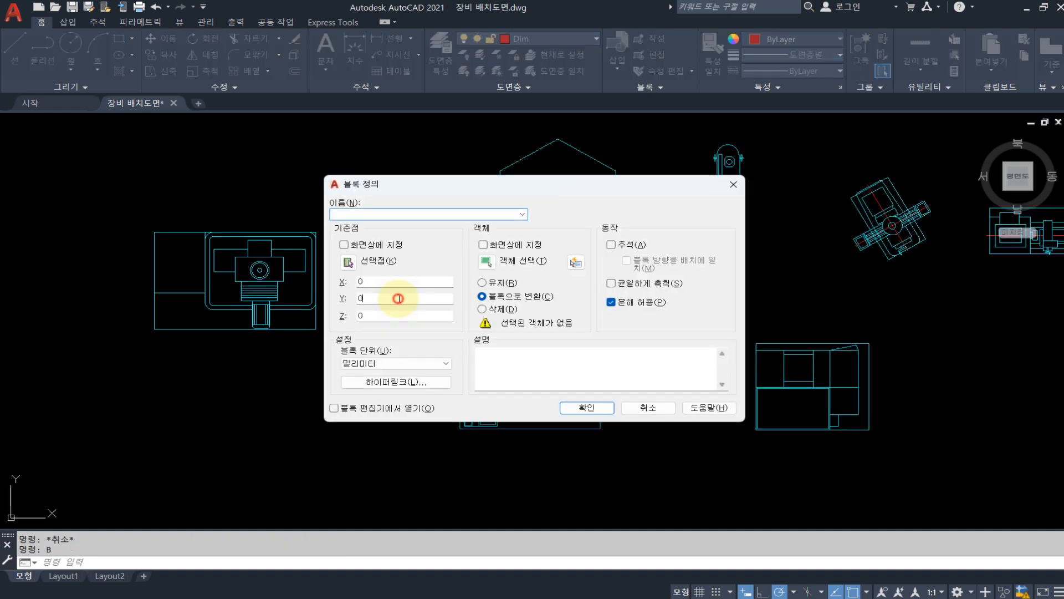
click(487, 264)
click(446, 309)
click(651, 481)
key(Return)
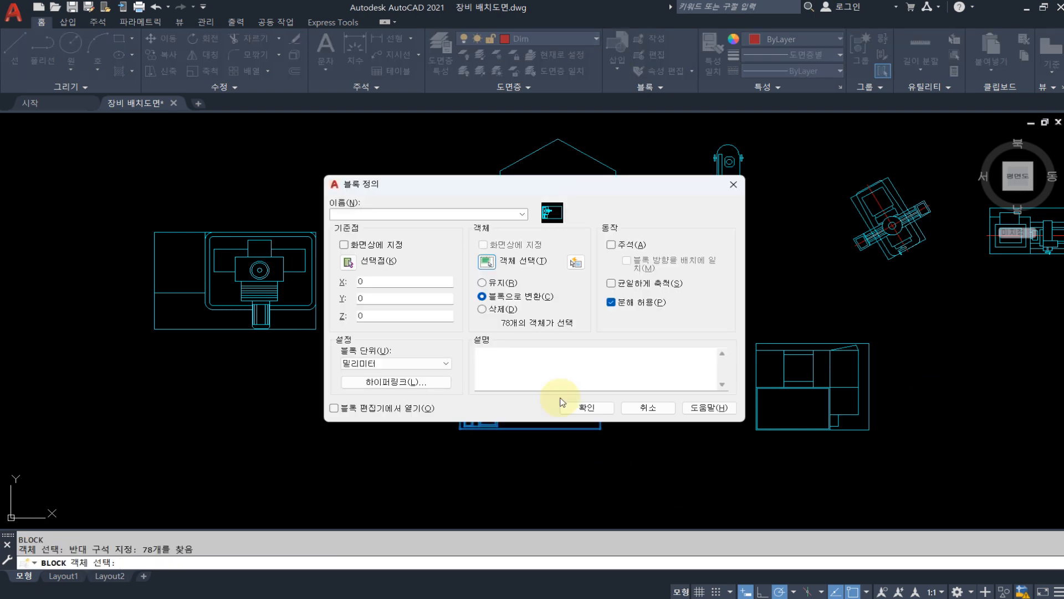
Define the block as CNC with its base point at the symbol's upper-left corner
click(349, 261)
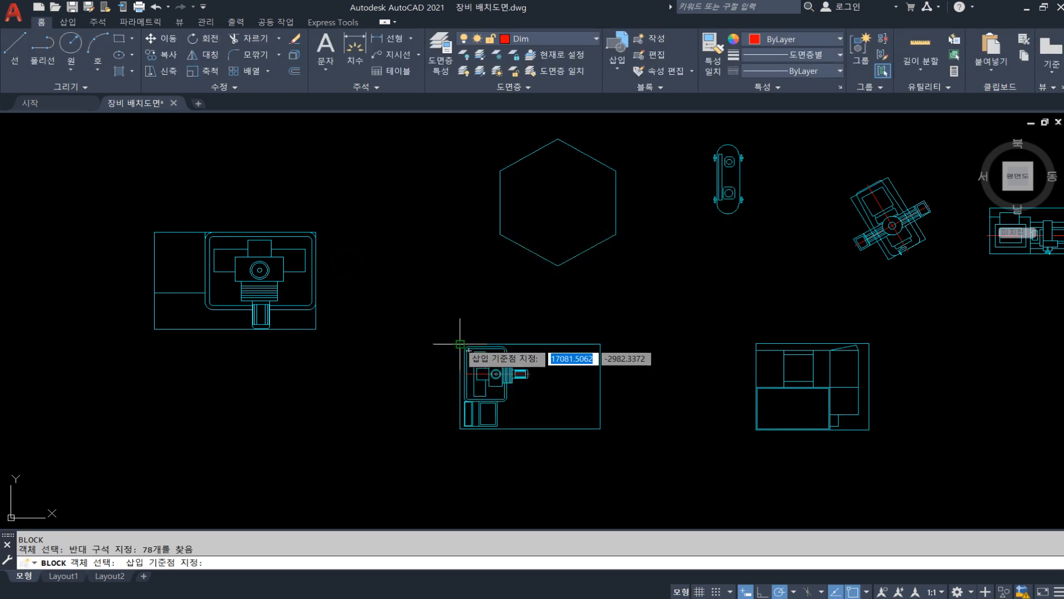
click(452, 346)
click(402, 214)
text(CNC)
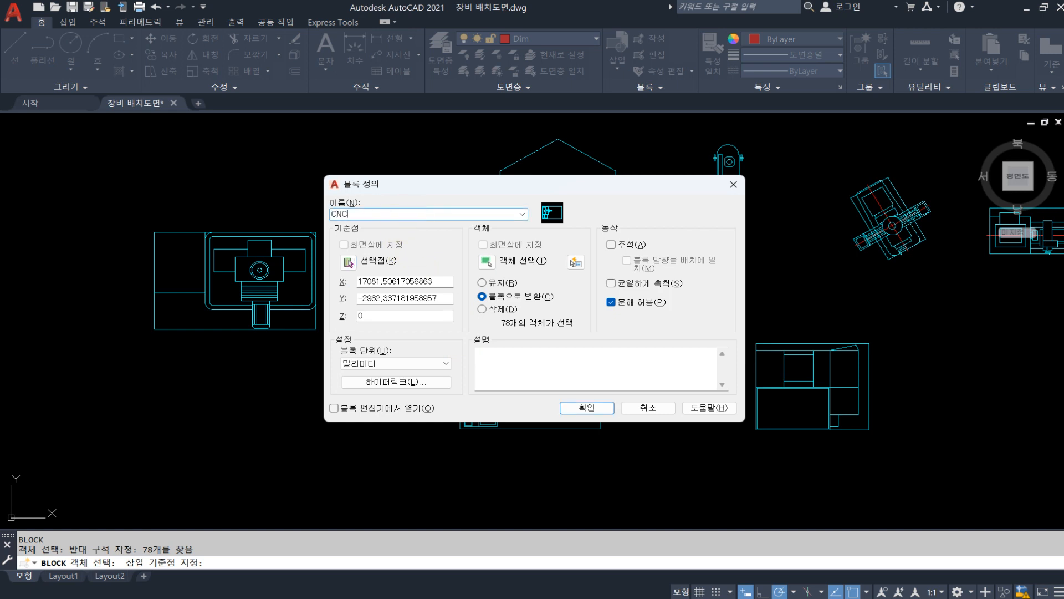
click(582, 408)
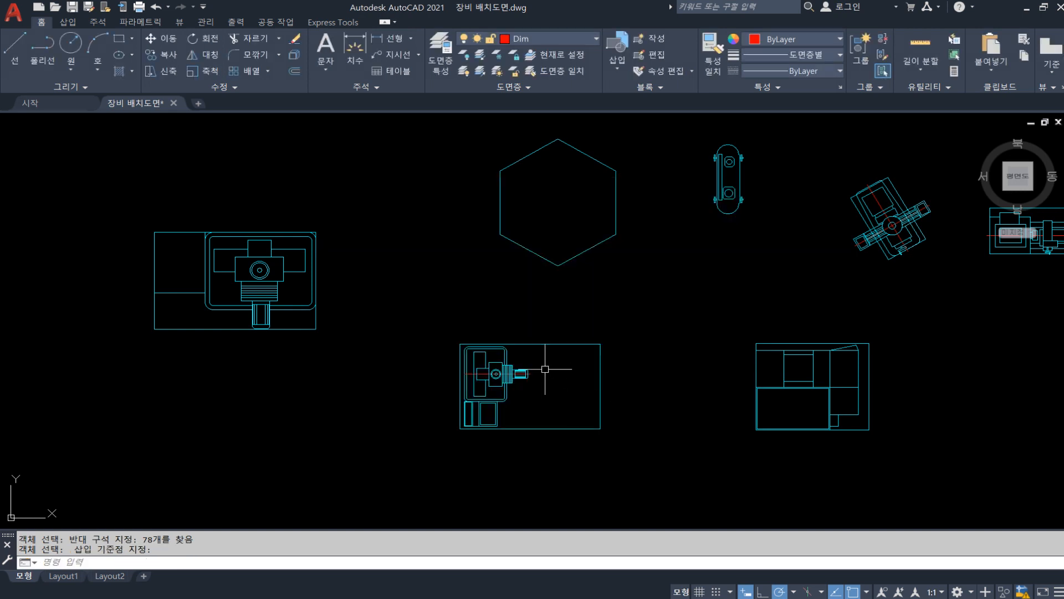
Check how the CNC block selects by picking its upper edge, and clear the selection
key(Escape)
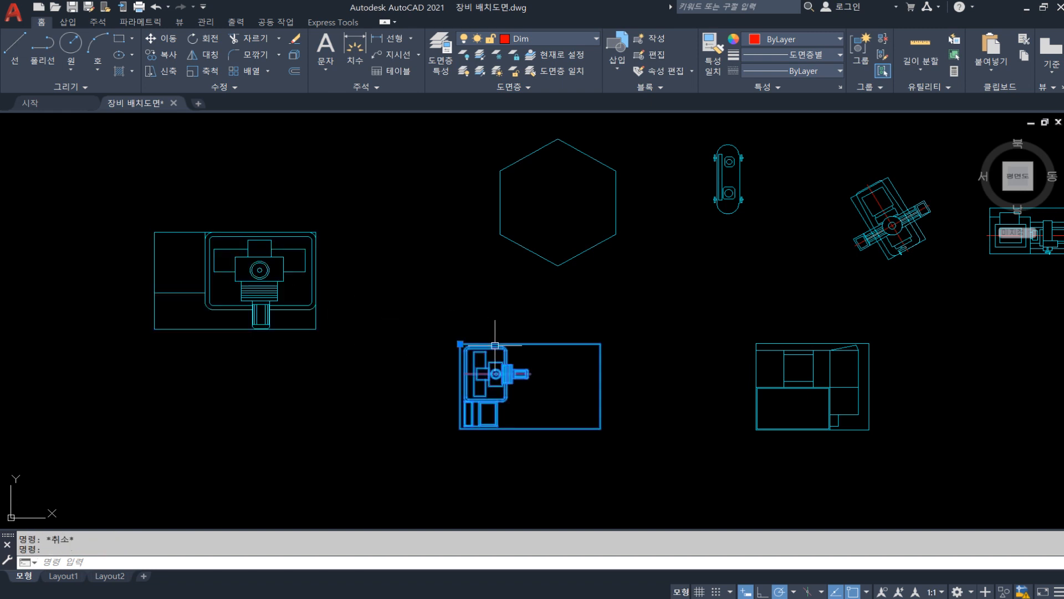
click(499, 345)
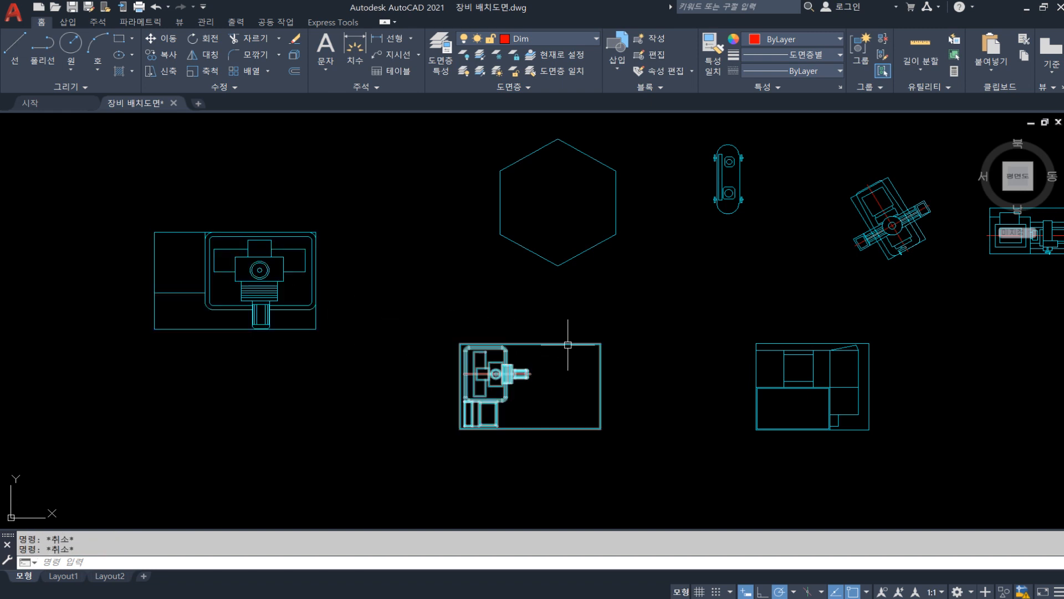
key(Escape)
Move the CNC block a short distance straight up, closer to the hexagon
click(601, 372)
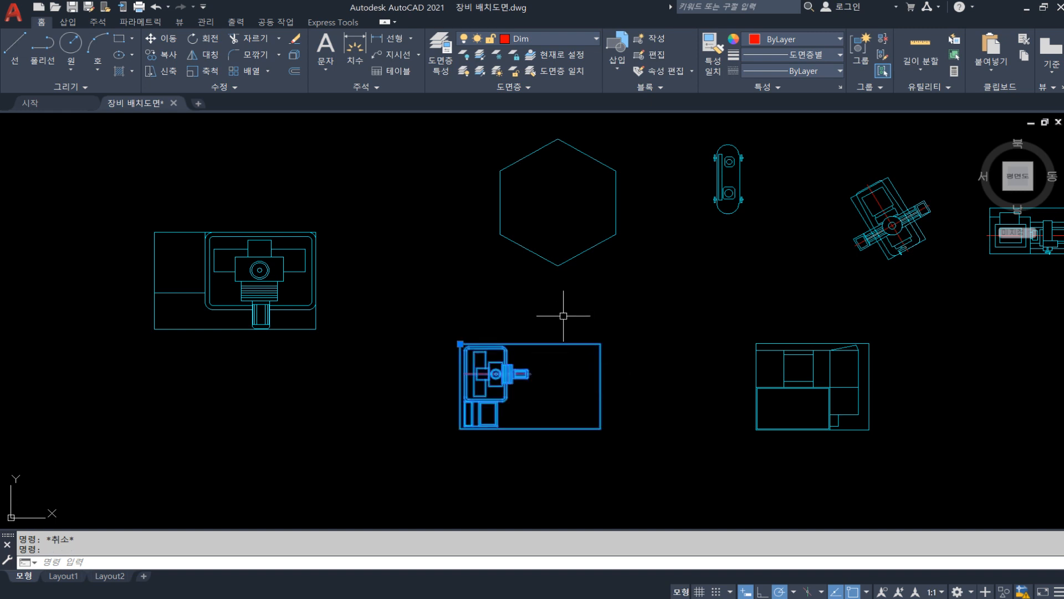
text(m)
key(Return)
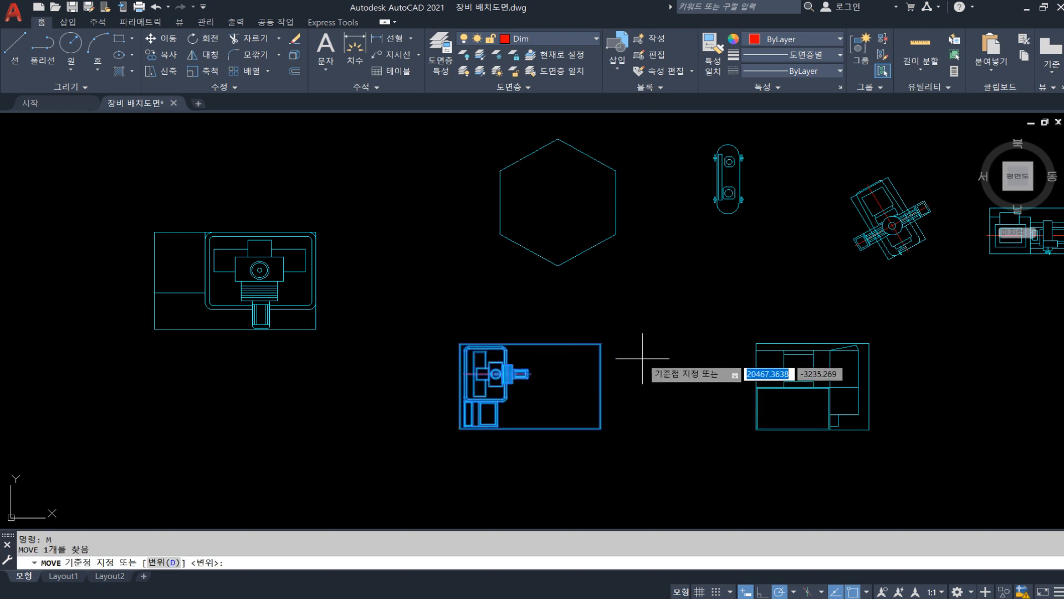
click(643, 358)
click(644, 316)
Test window selection on the moved CNC block and clear every selection
click(565, 311)
key(Escape)
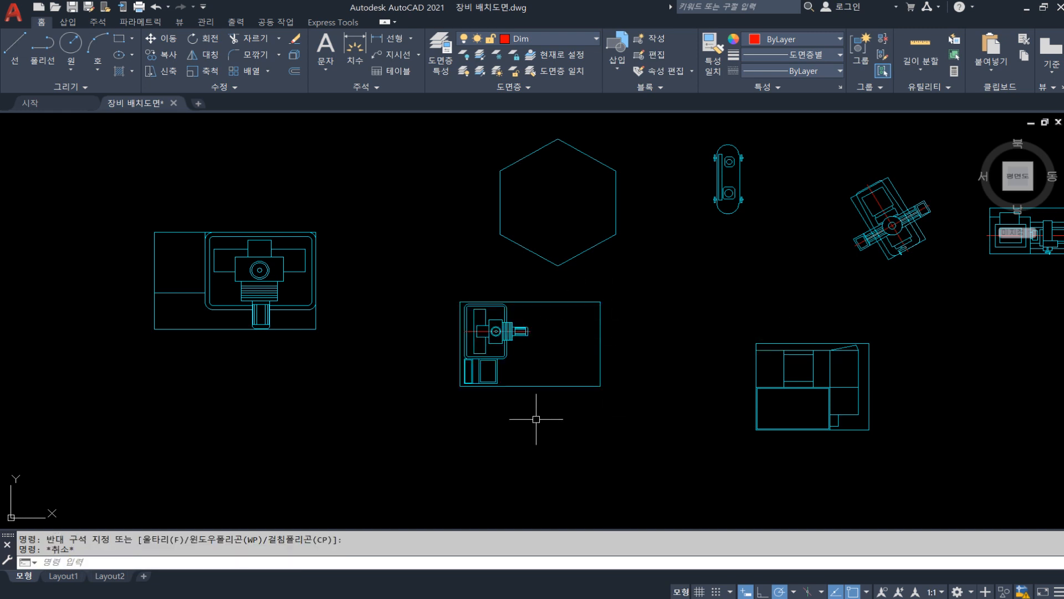
key(Escape)
click(629, 416)
click(580, 383)
key(Escape)
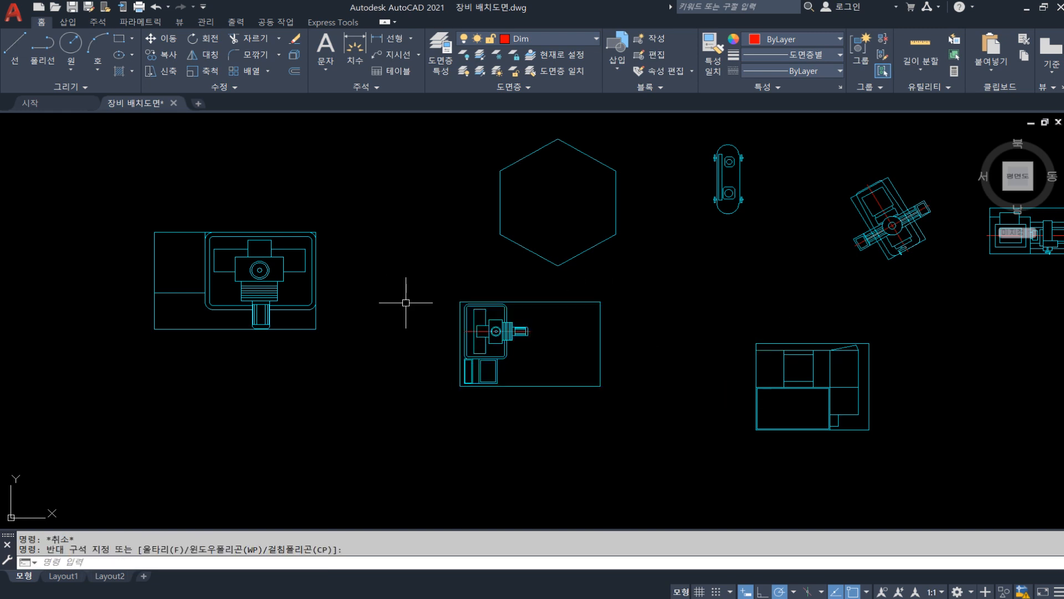
key(Escape)
Check how the hexagon's lower-right and right edges select when picked individually, and clear the selection
middle_drag(448, 260, 404, 363)
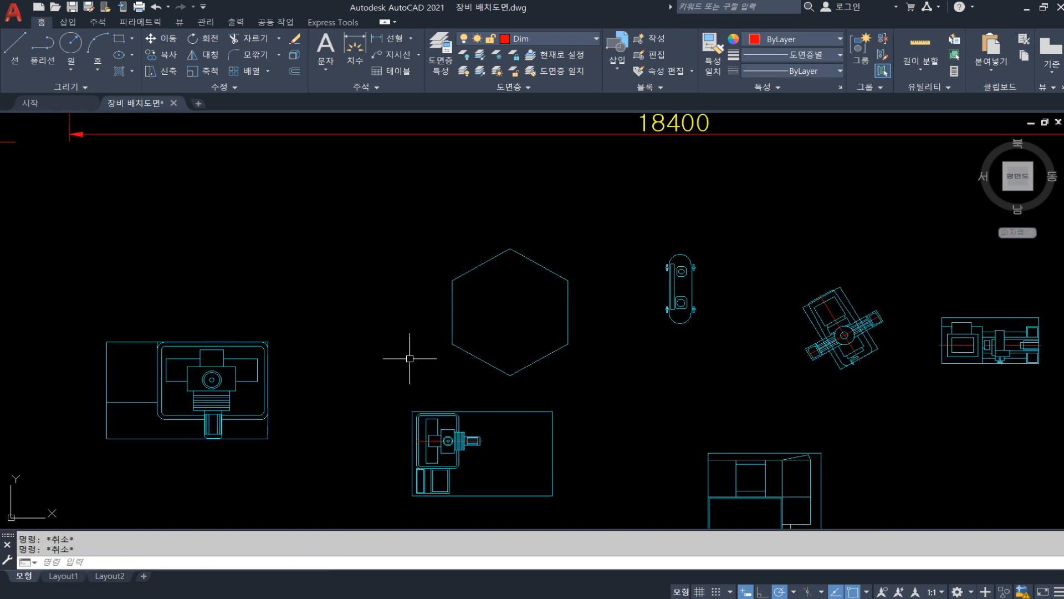
click(539, 351)
key(Escape)
click(540, 360)
click(569, 322)
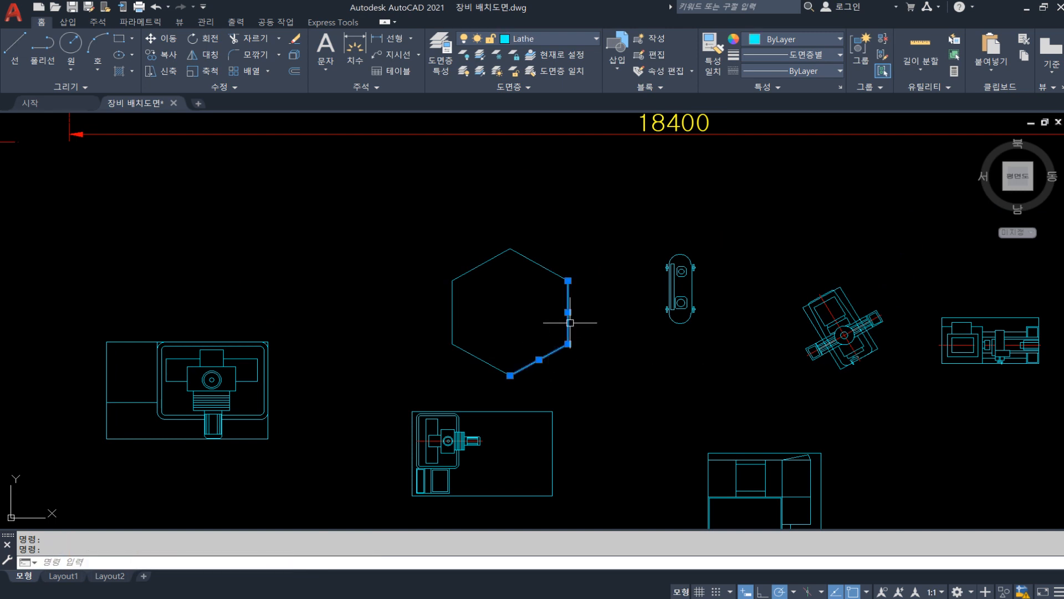
key(Escape)
key(Escape)
text(b)
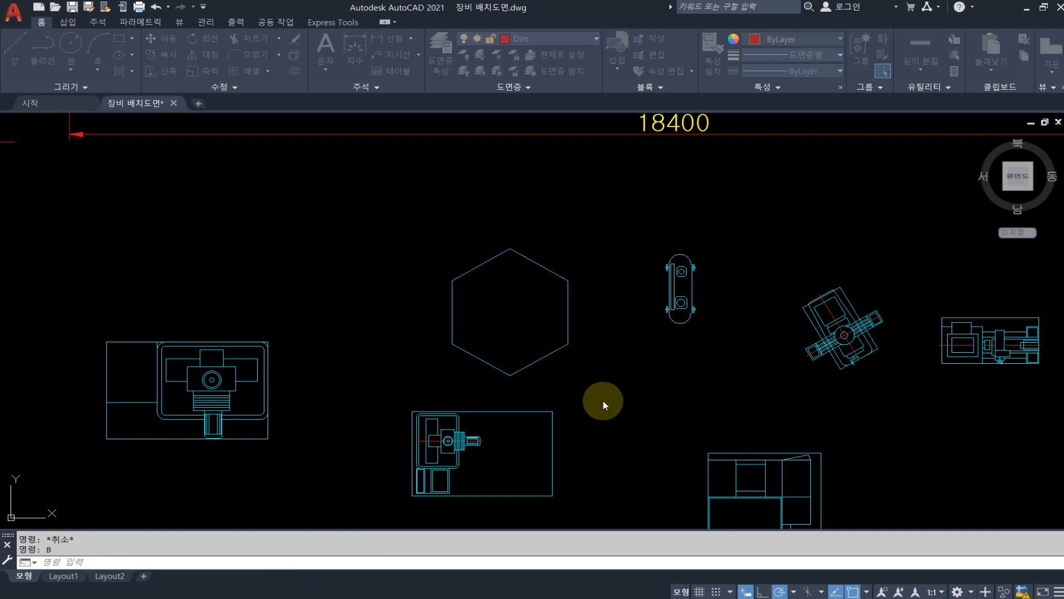
key(Return)
key(Return)
key(Return)
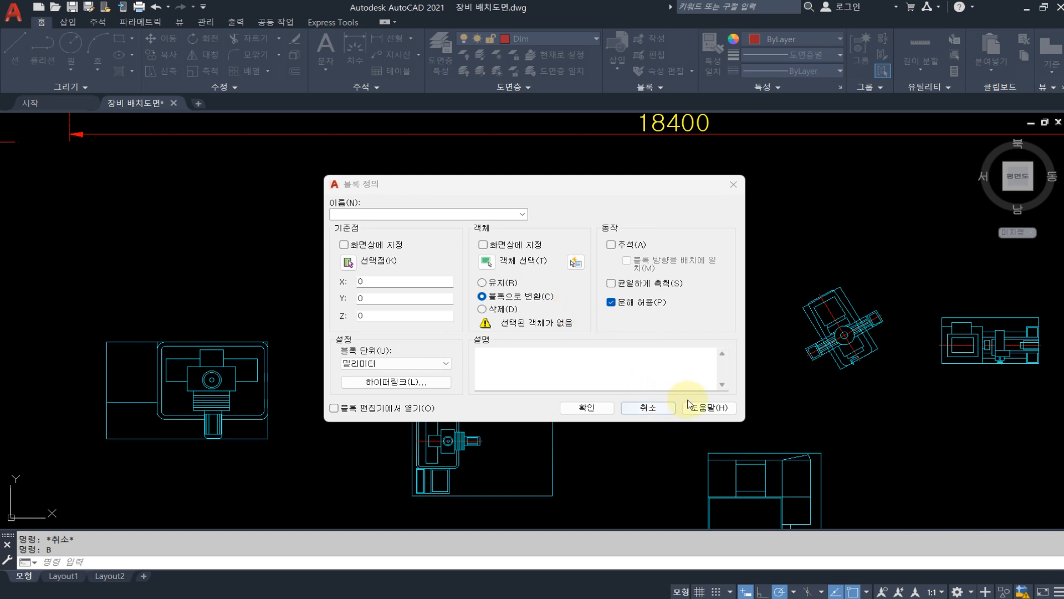
click(648, 407)
key(Escape)
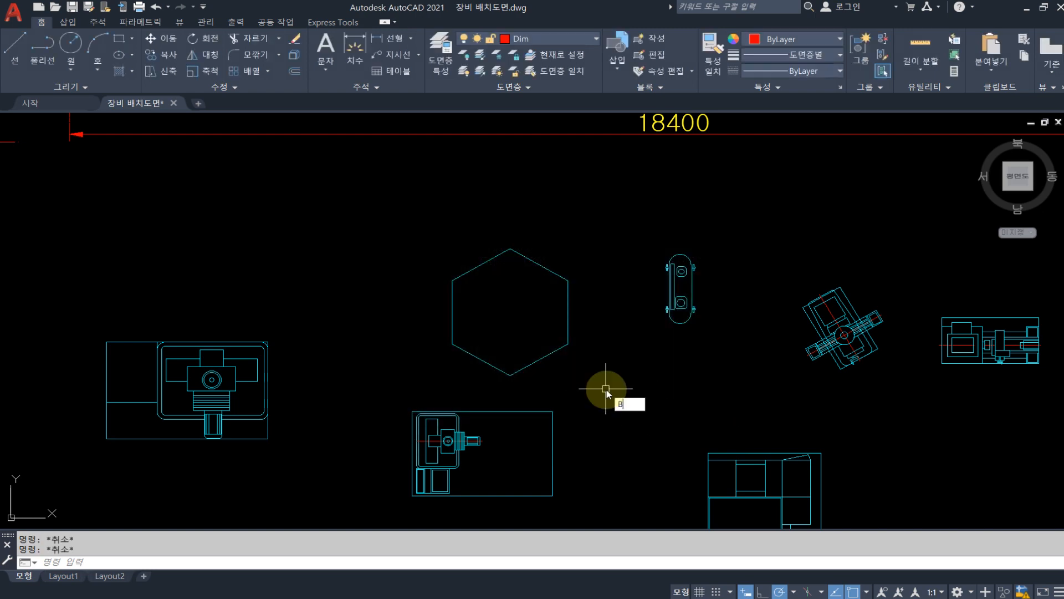
Define all lines of the hexagon as a block named 666 with its base point at the top vertex, and test-select it
text(B)
key(Return)
click(492, 265)
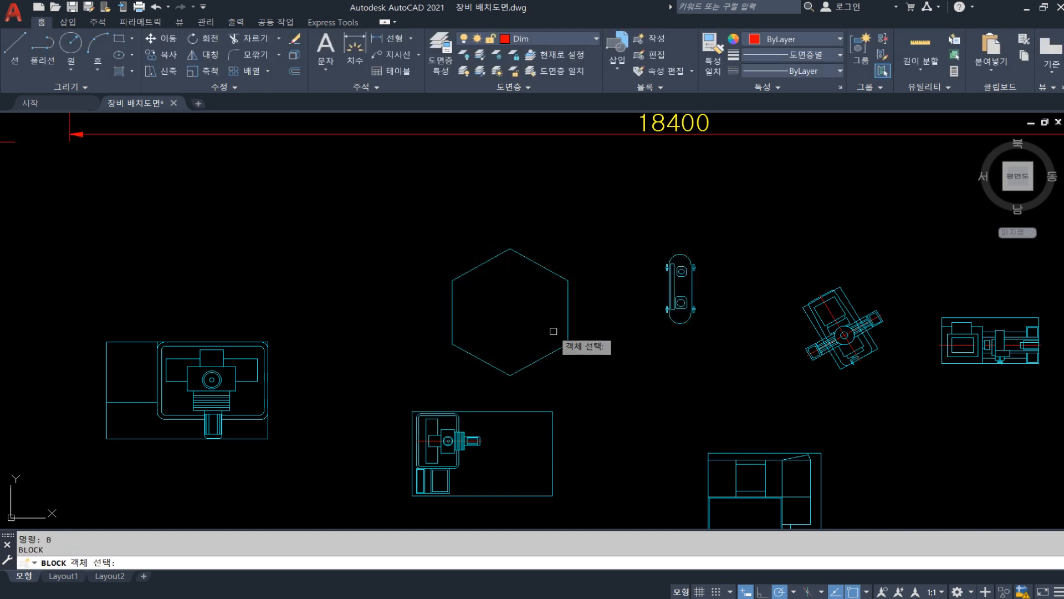
click(577, 361)
click(415, 228)
key(Return)
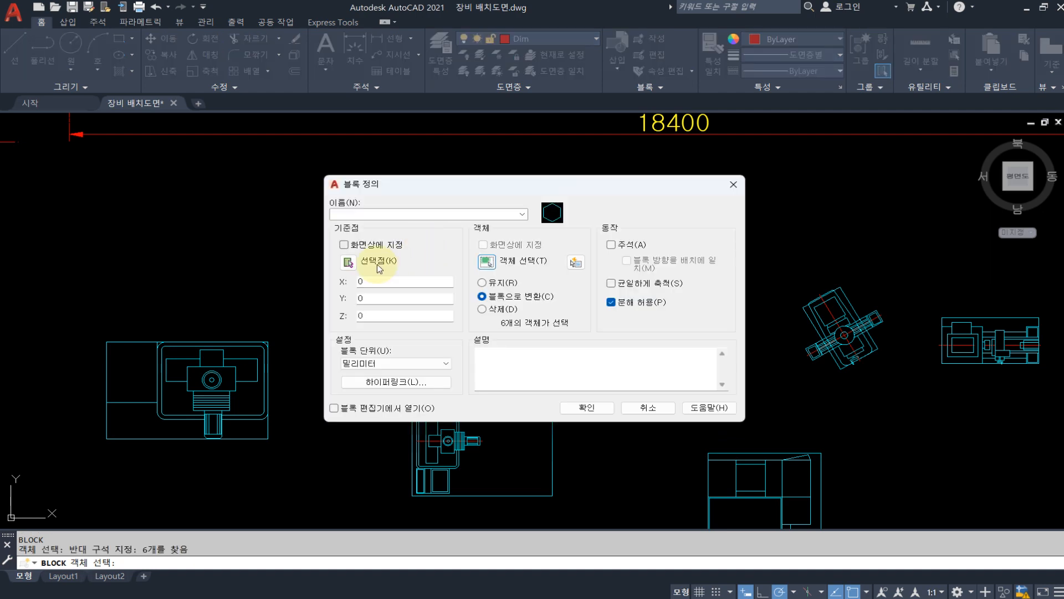
click(353, 265)
click(506, 247)
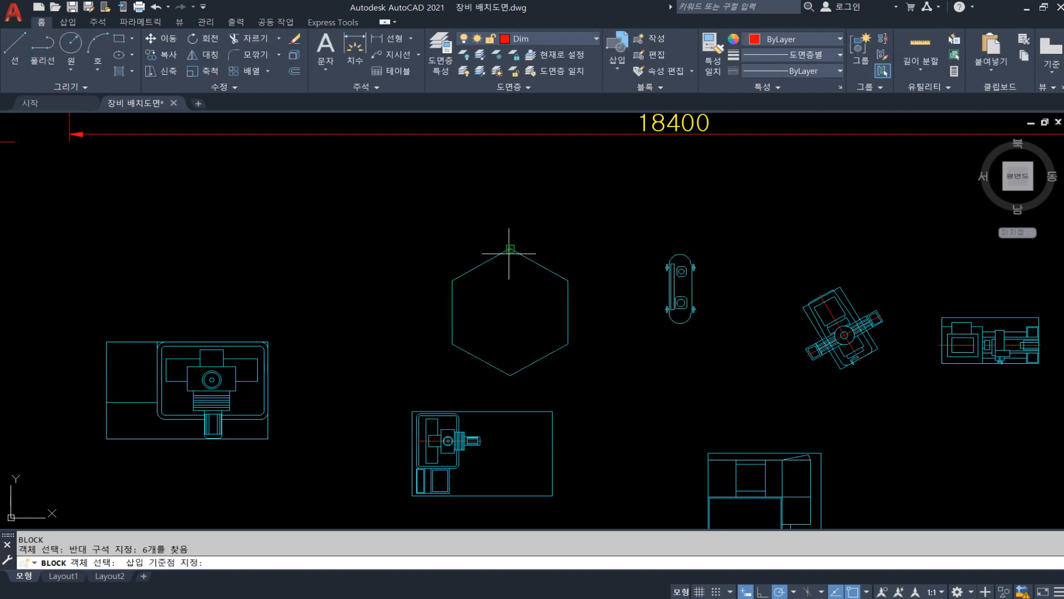
click(390, 213)
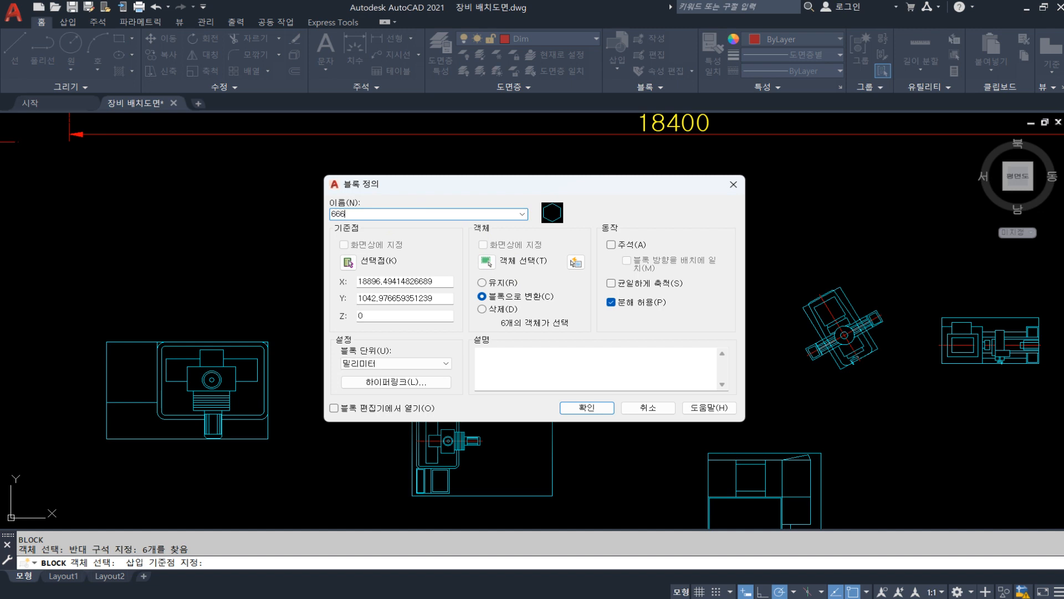
click(579, 407)
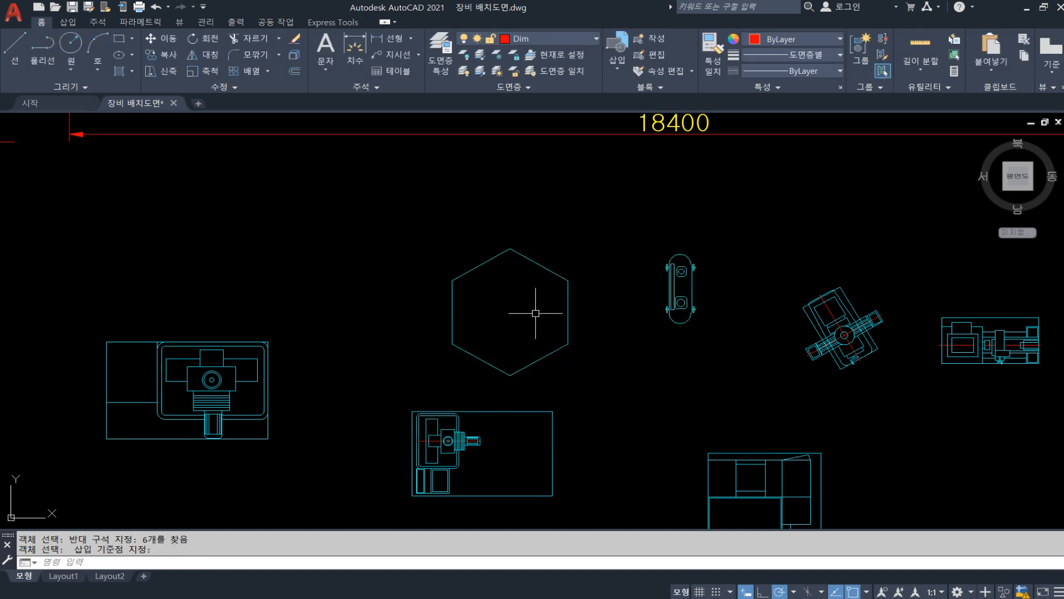
click(542, 269)
key(Escape)
Start a new block definition and select all objects of the upright oval symbol beside the hexagon
middle_drag(596, 288, 480, 285)
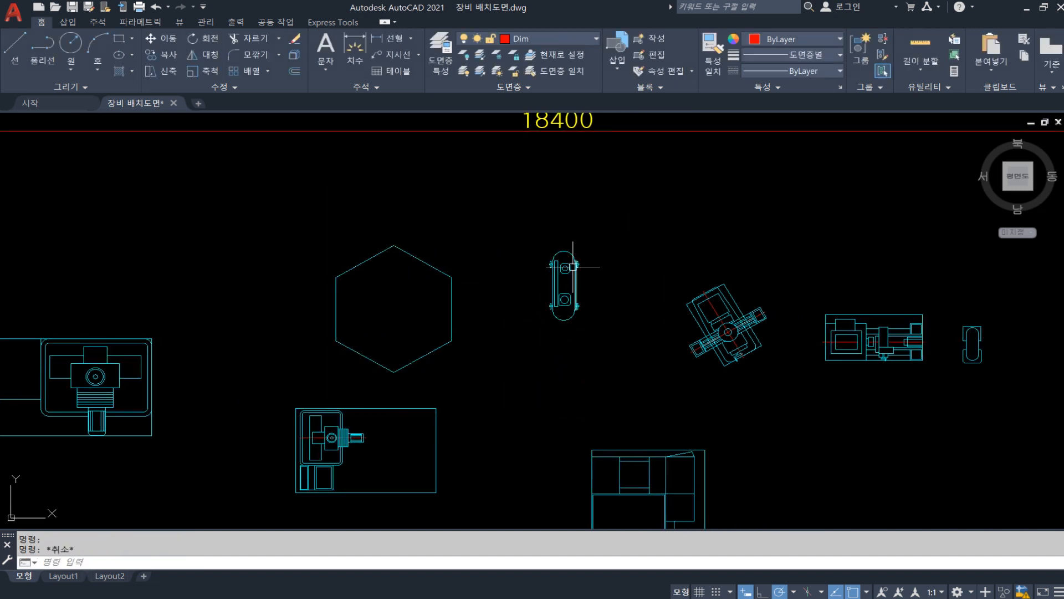
text(b)
key(Return)
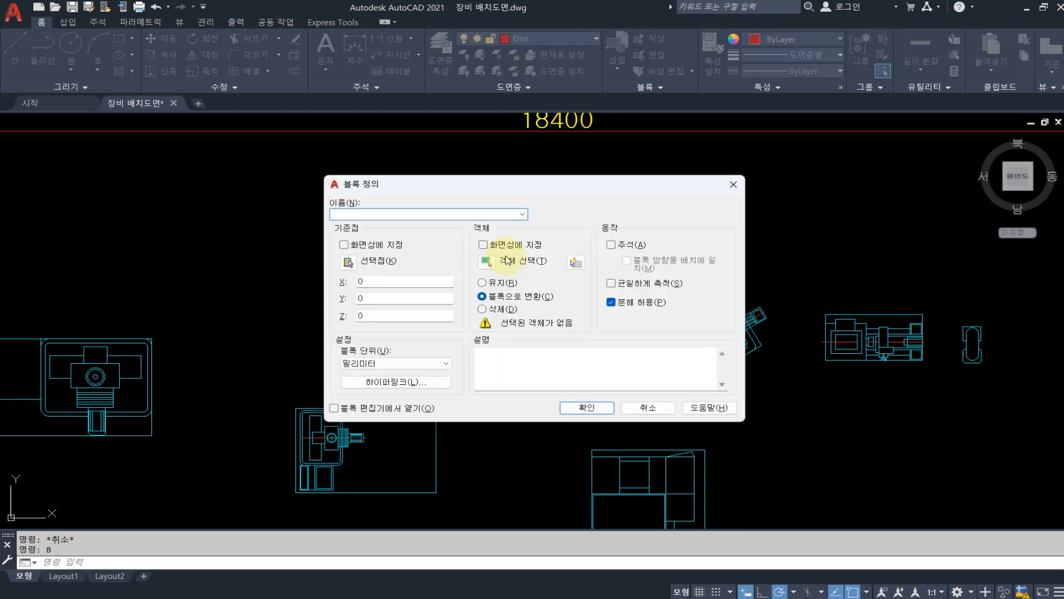
click(482, 262)
click(592, 349)
click(533, 244)
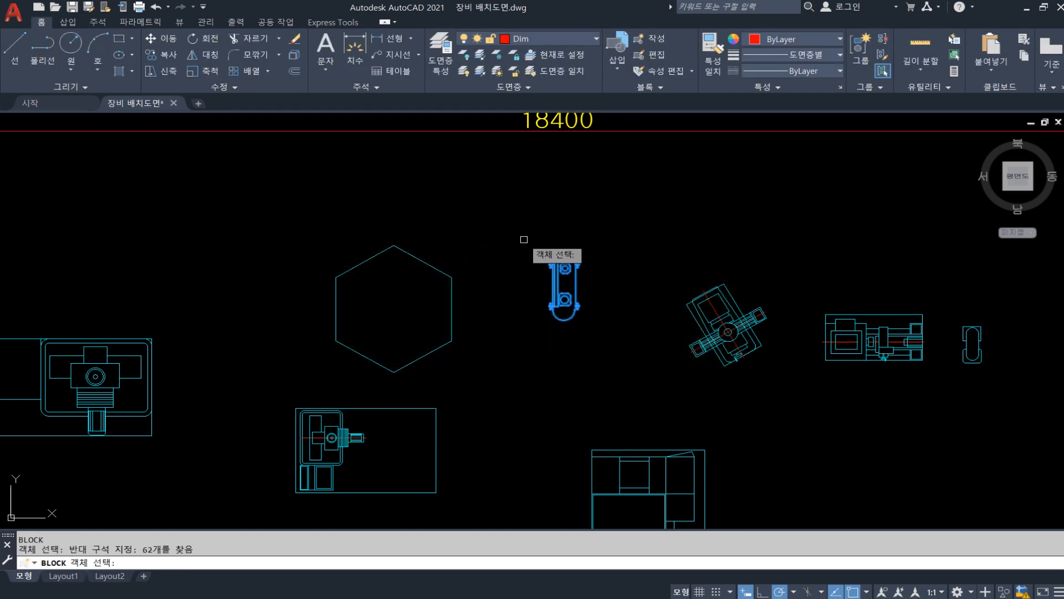
key(Return)
Define the block as COMP with its base point at the midpoint of the oval symbol's right vertical line
click(349, 263)
scroll(579, 282, up, 5)
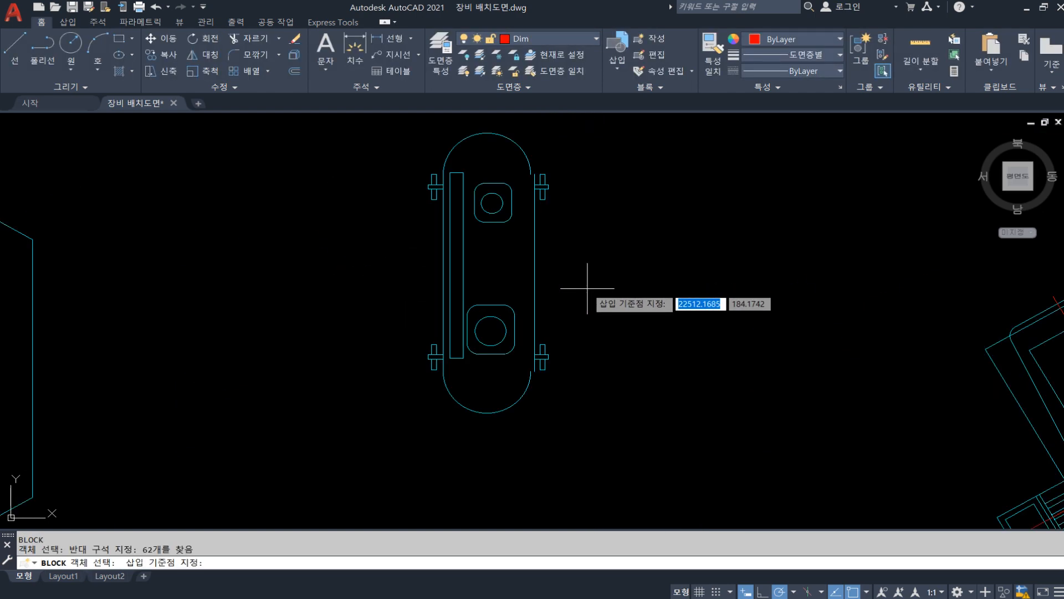
click(534, 272)
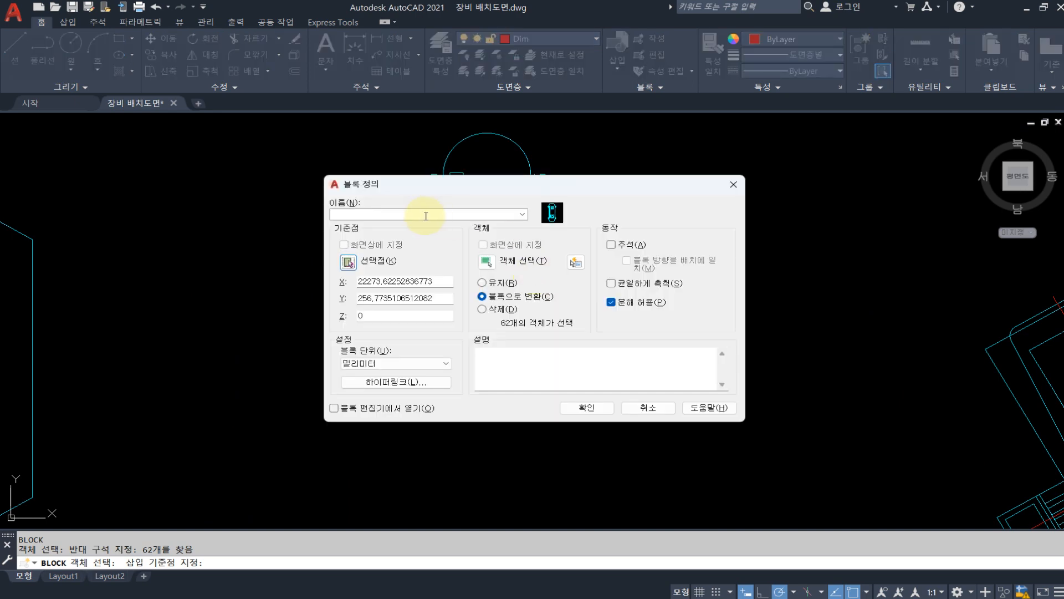
click(419, 215)
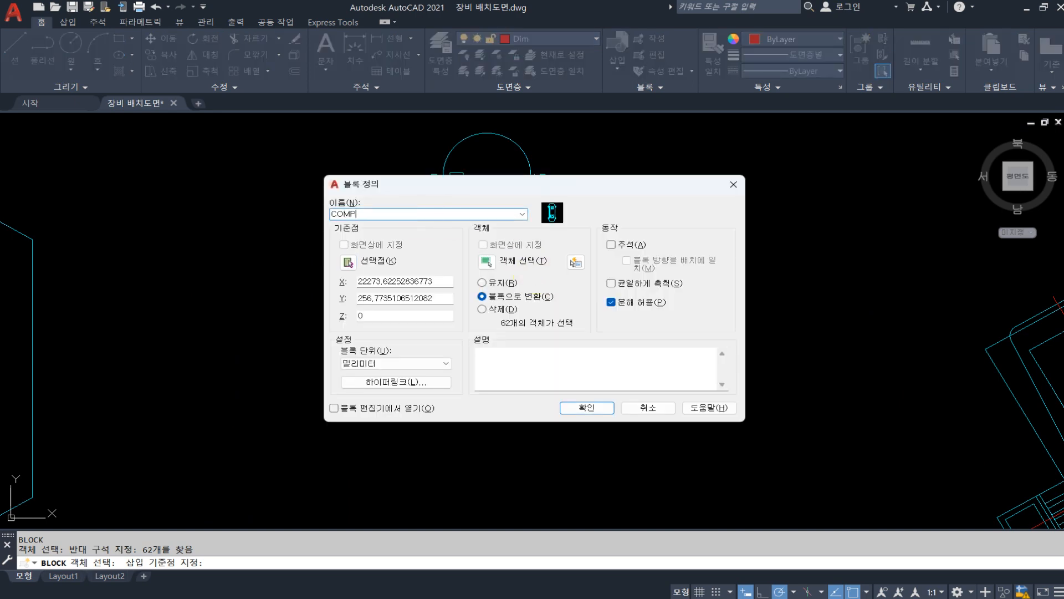
scroll(570, 296, down, 6)
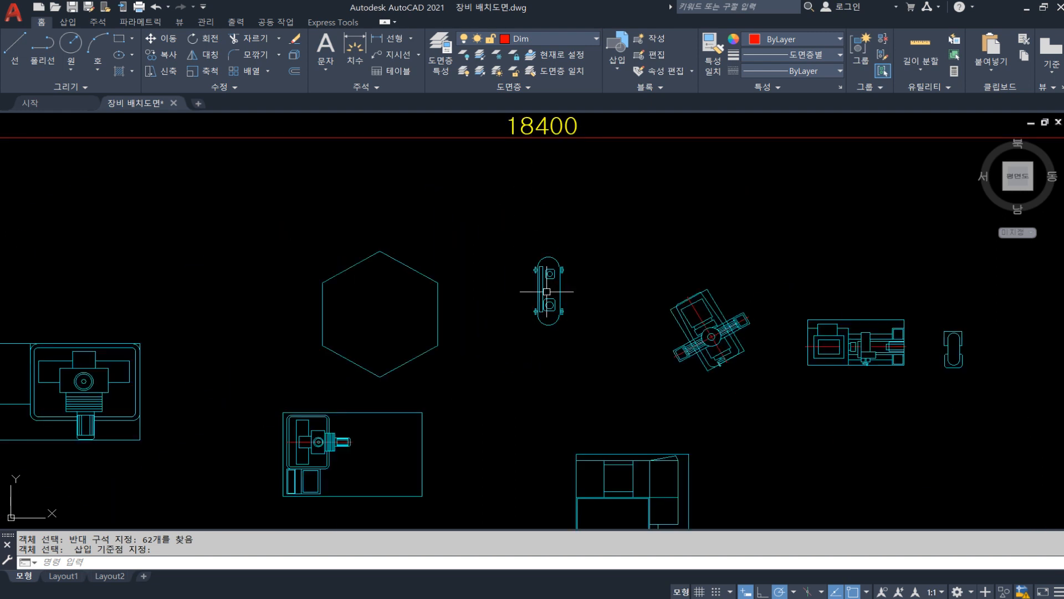
key(Escape)
key(Escape)
Check the CNC block's selection again by picking its outer edges, clearing the earlier selections and keeping the last
middle_drag(592, 374, 558, 276)
middle_drag(487, 413, 583, 383)
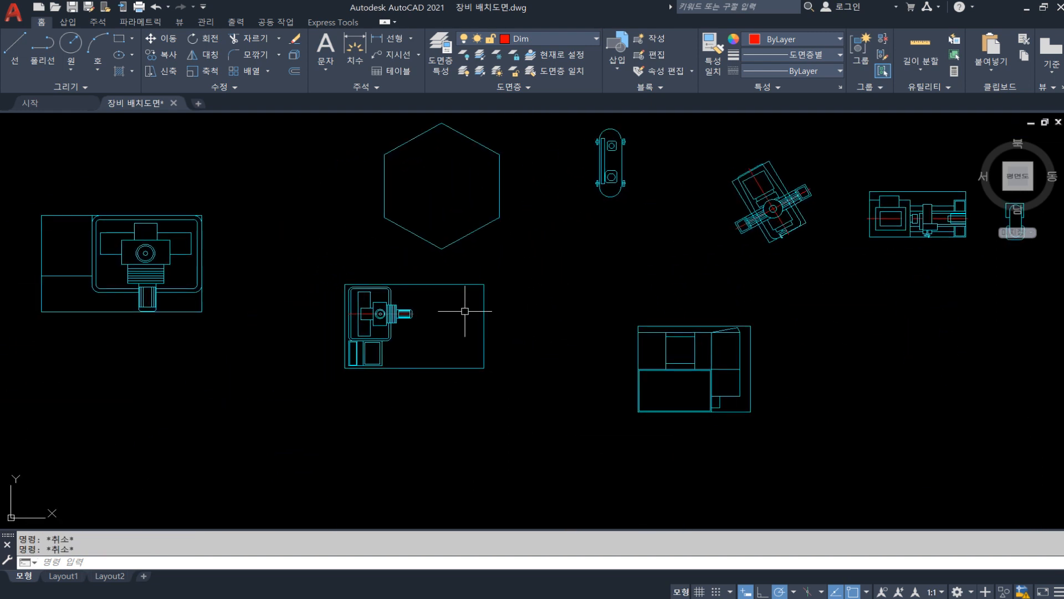
click(441, 285)
key(Escape)
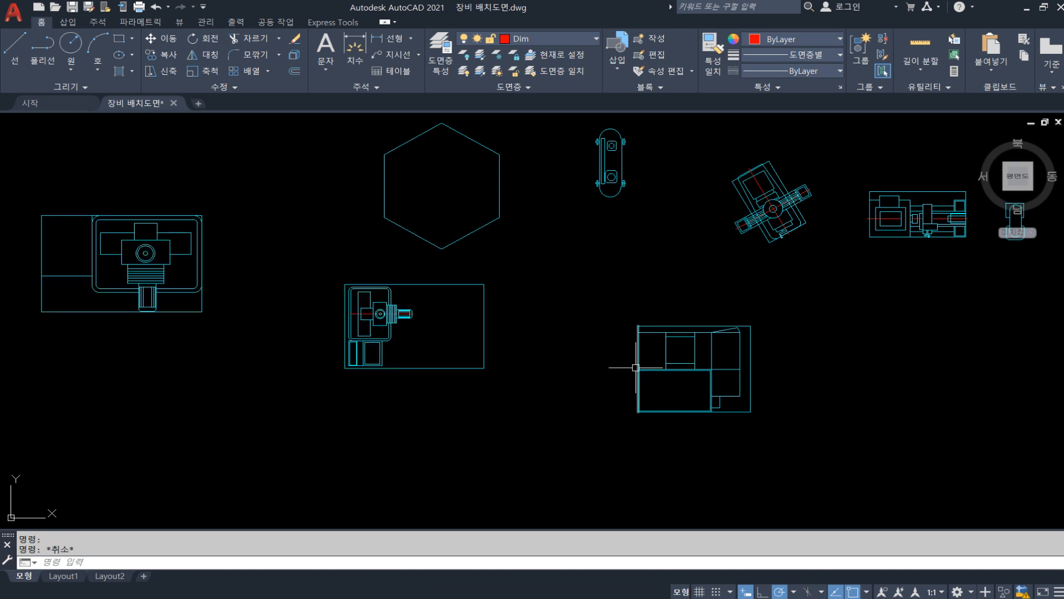
click(487, 371)
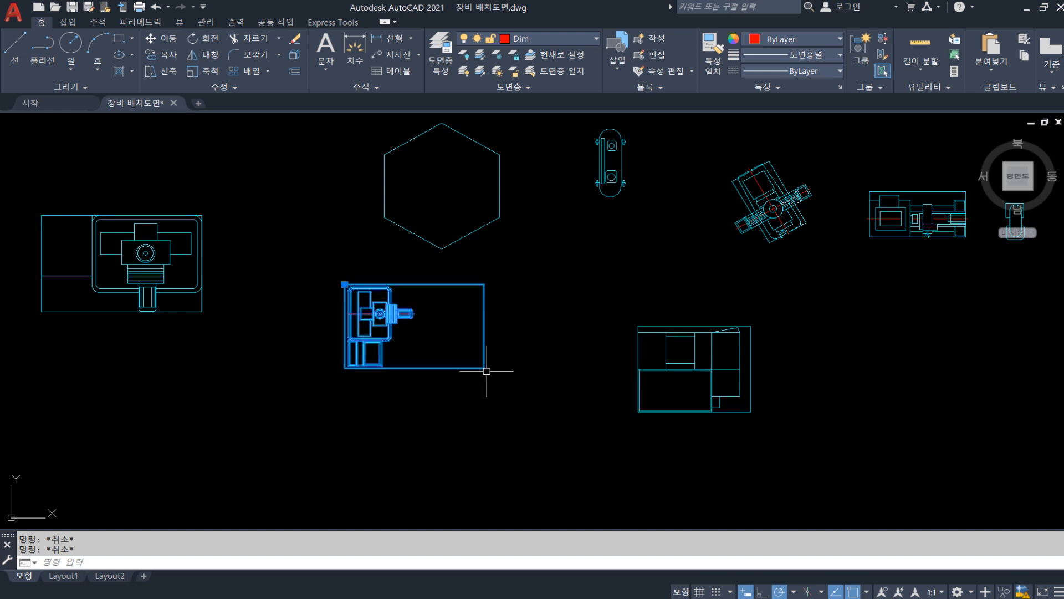
key(Escape)
click(483, 356)
key(Escape)
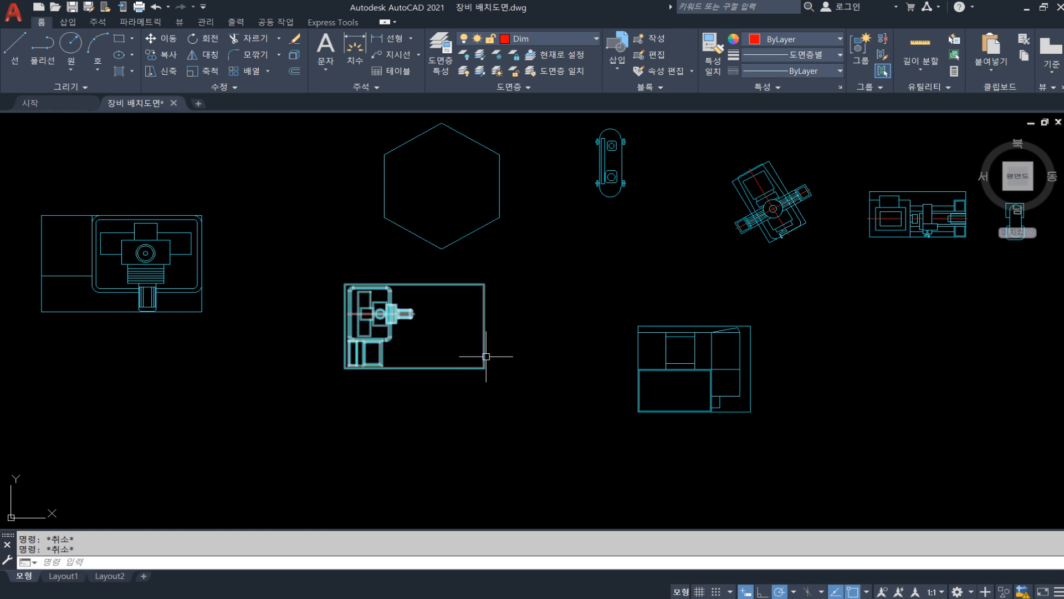
click(484, 354)
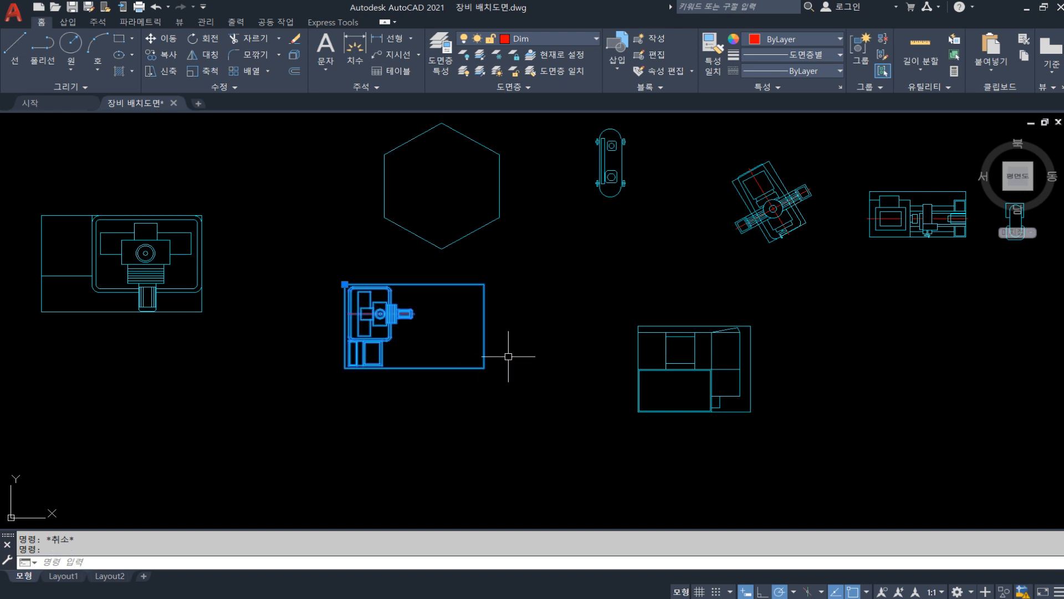
Explode the selected wide rectangular machine block into separate objects and test-select its outer edge
text(X)
key(Return)
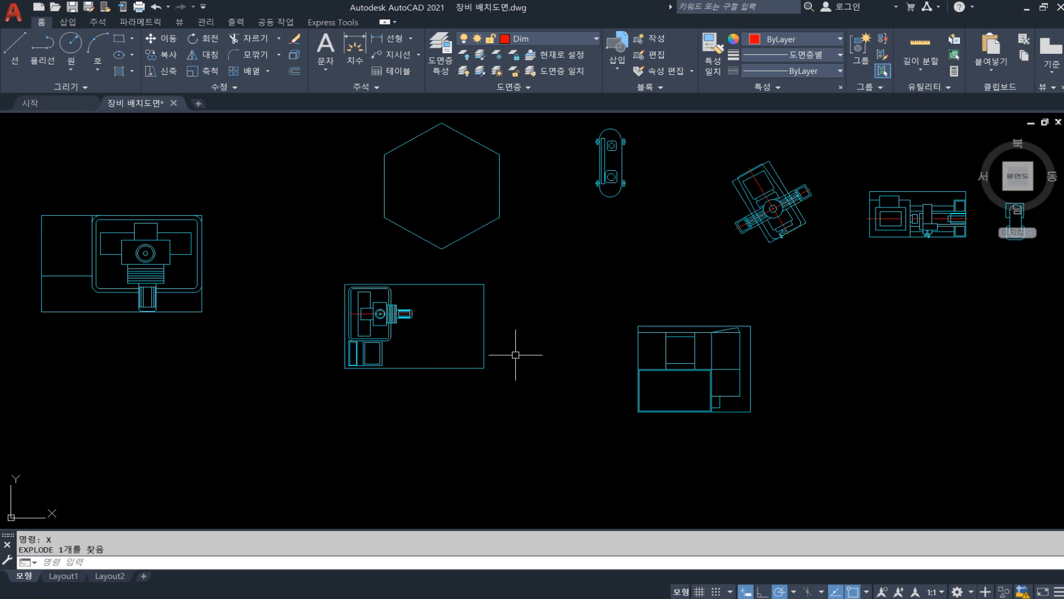
click(485, 357)
key(Escape)
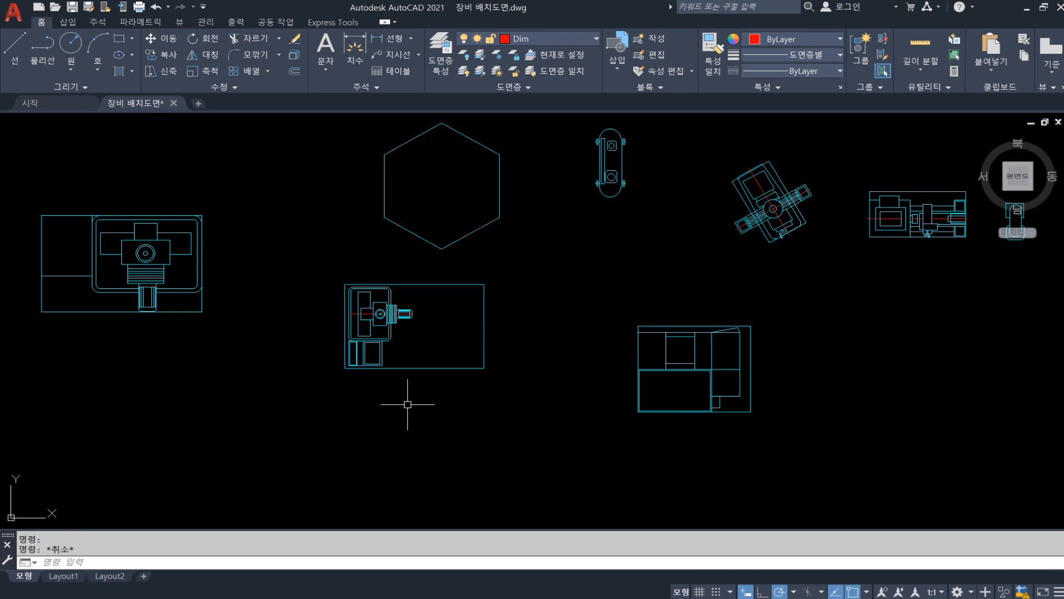
Start a new block definition and select all objects of the exploded wide machine symbol below the hexagon
text(B)
key(Return)
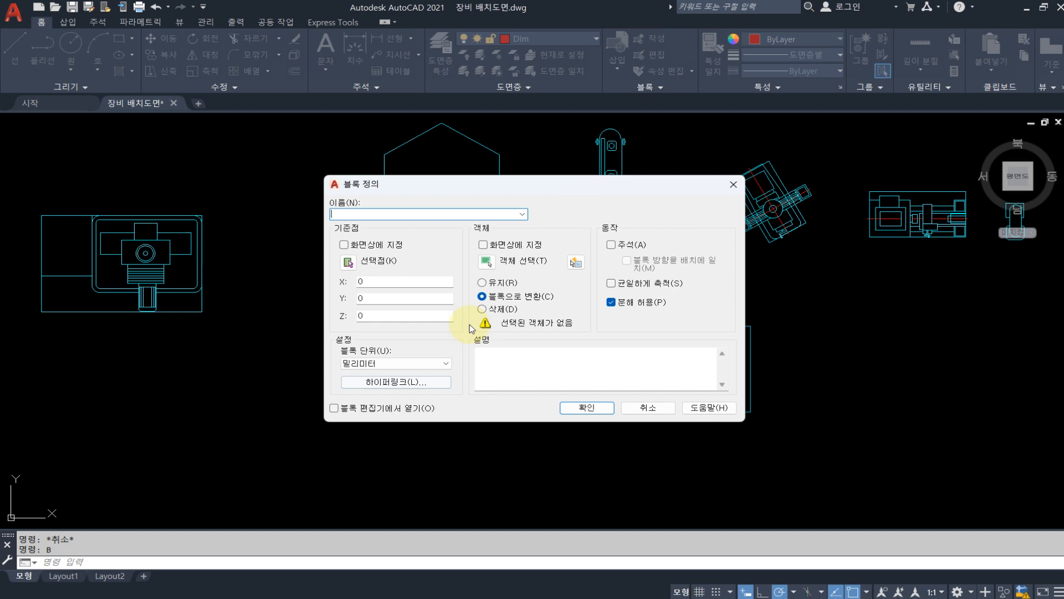
click(486, 261)
click(518, 409)
click(337, 295)
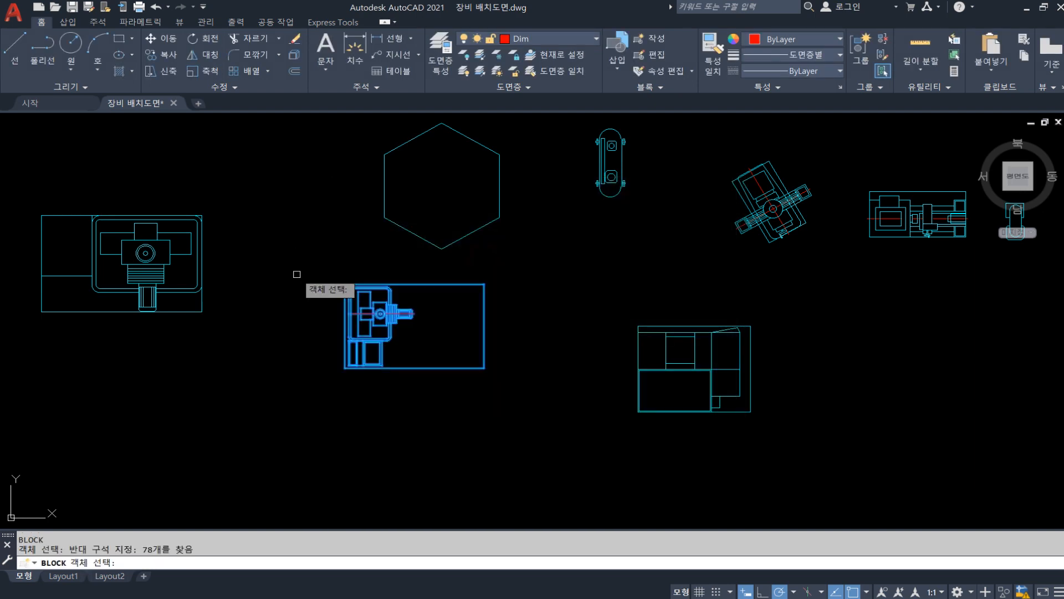
key(Return)
Define the block as MCT2 with its base point at the outer rectangle's upper-left corner, and test-select it
click(348, 262)
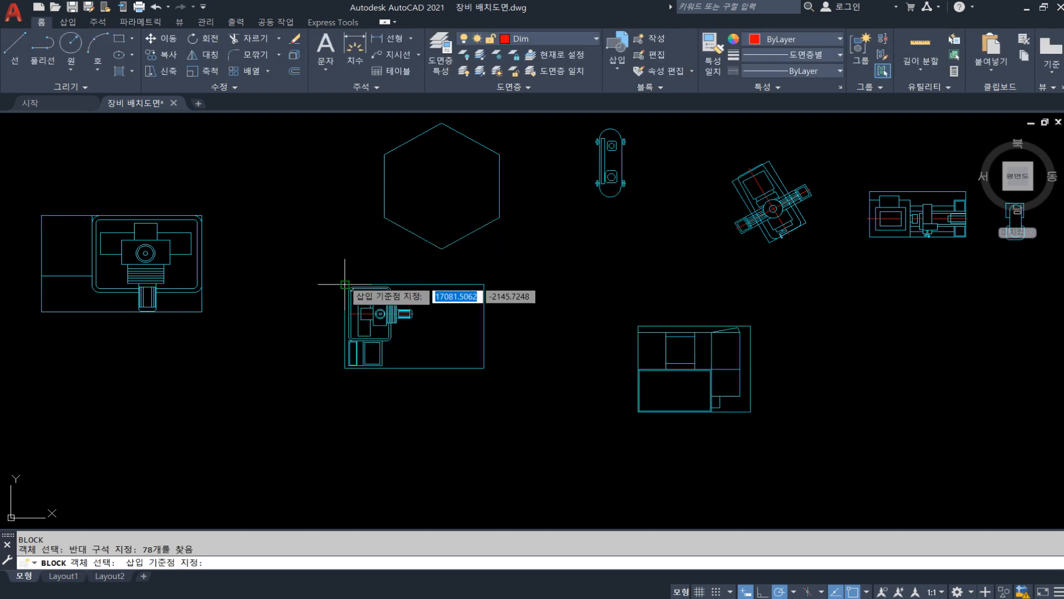
click(322, 292)
click(365, 213)
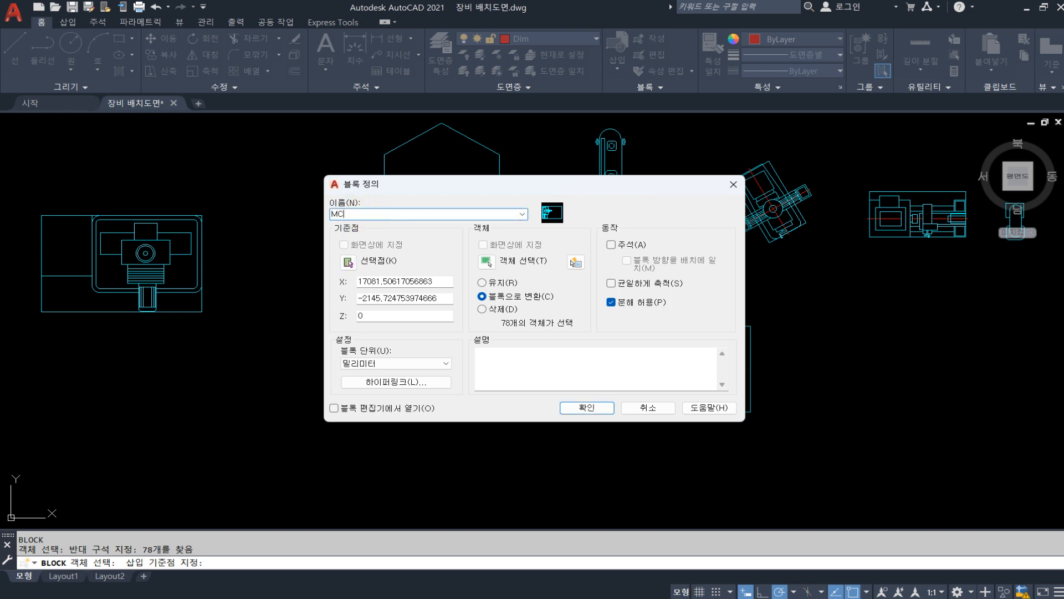
click(574, 408)
click(540, 376)
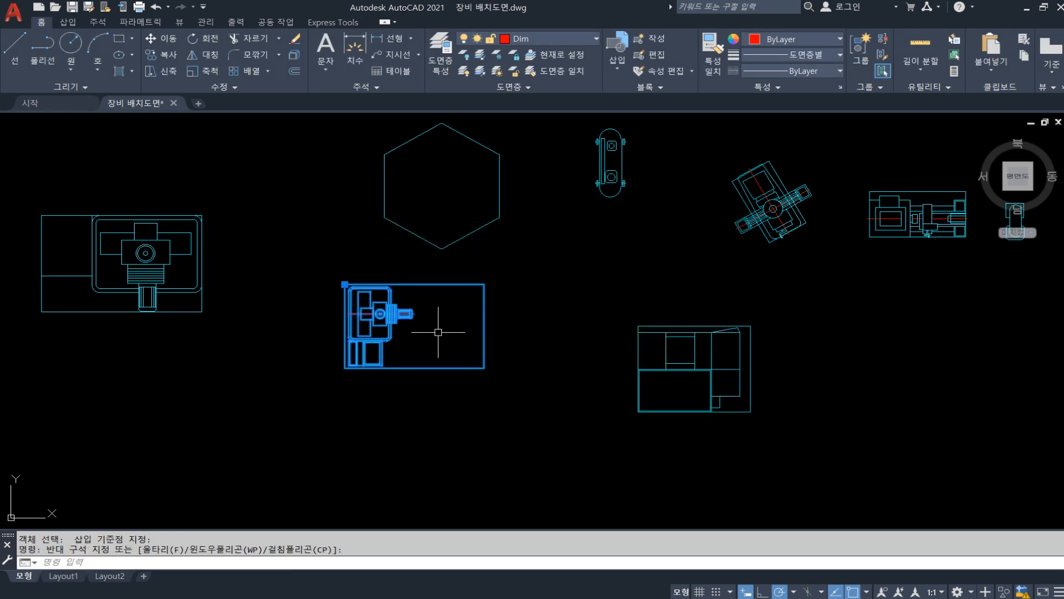
key(Escape)
Start a new block definition and select all objects of the machine symbol at the lower right of the MCT2 block
middle_drag(535, 357, 351, 331)
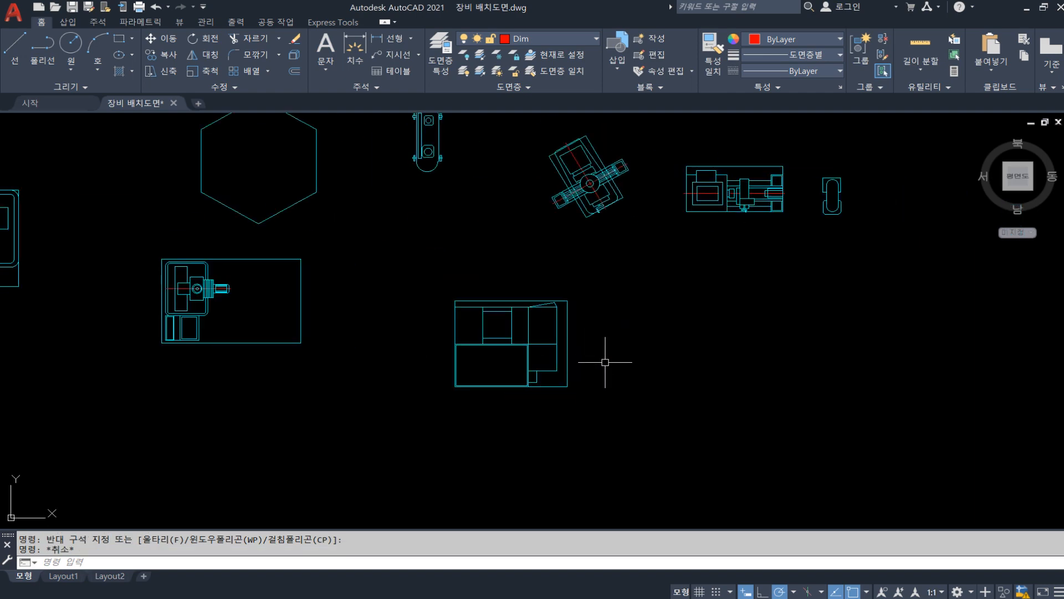
text(B)
key(Return)
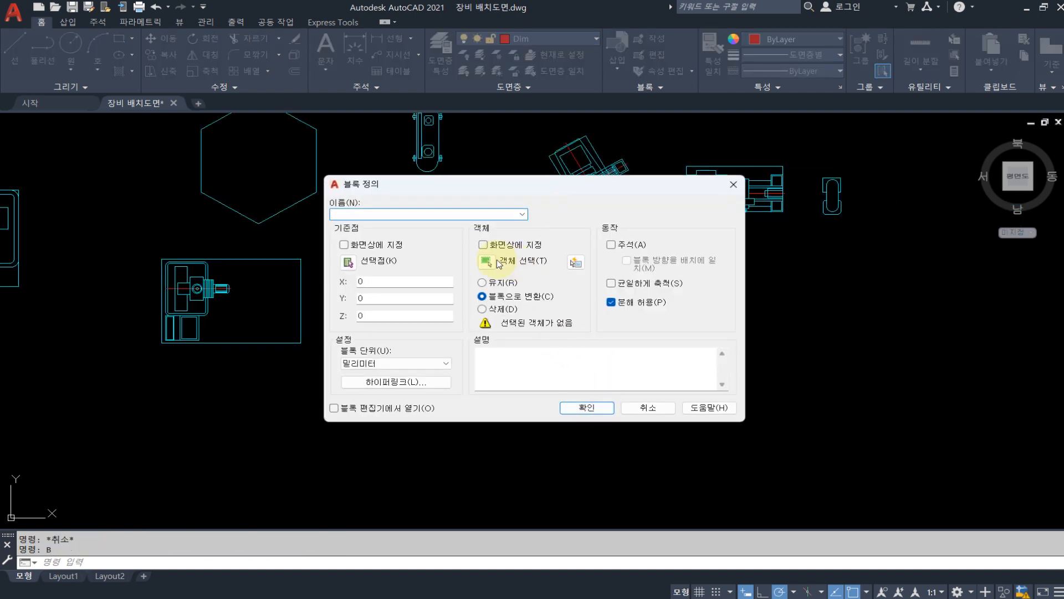
click(497, 262)
click(576, 382)
click(404, 263)
key(Return)
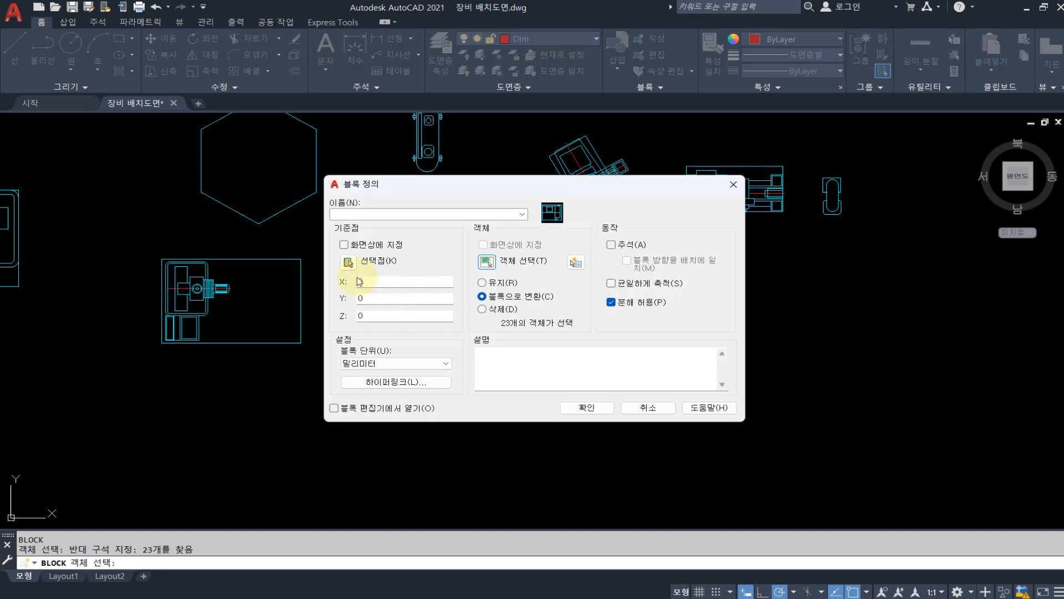
Define the block as CNC with its base point at the outer rectangle's upper-left corner, and test its selection
click(348, 262)
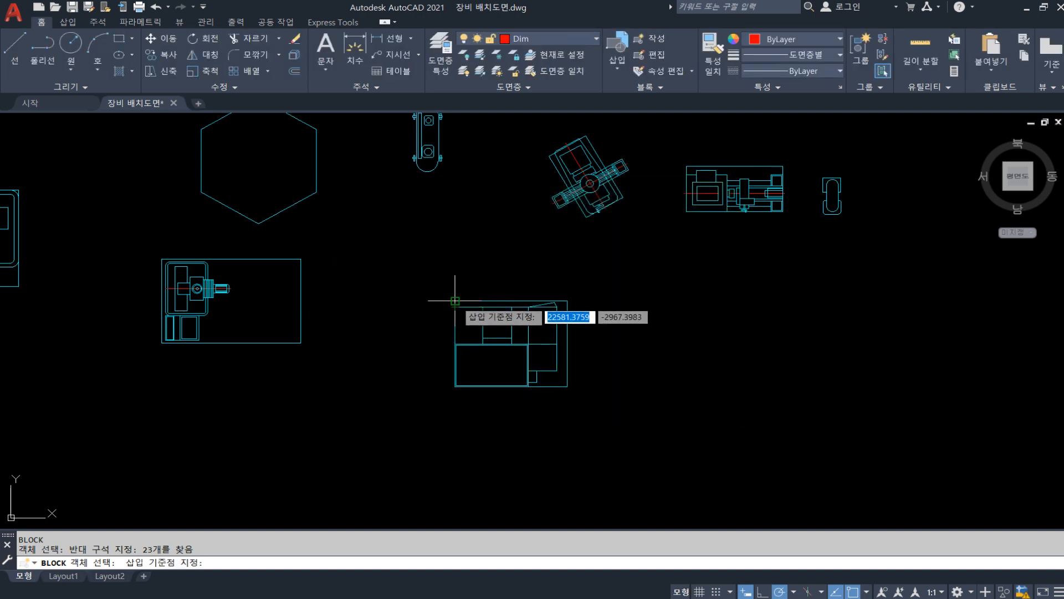
click(456, 304)
click(462, 214)
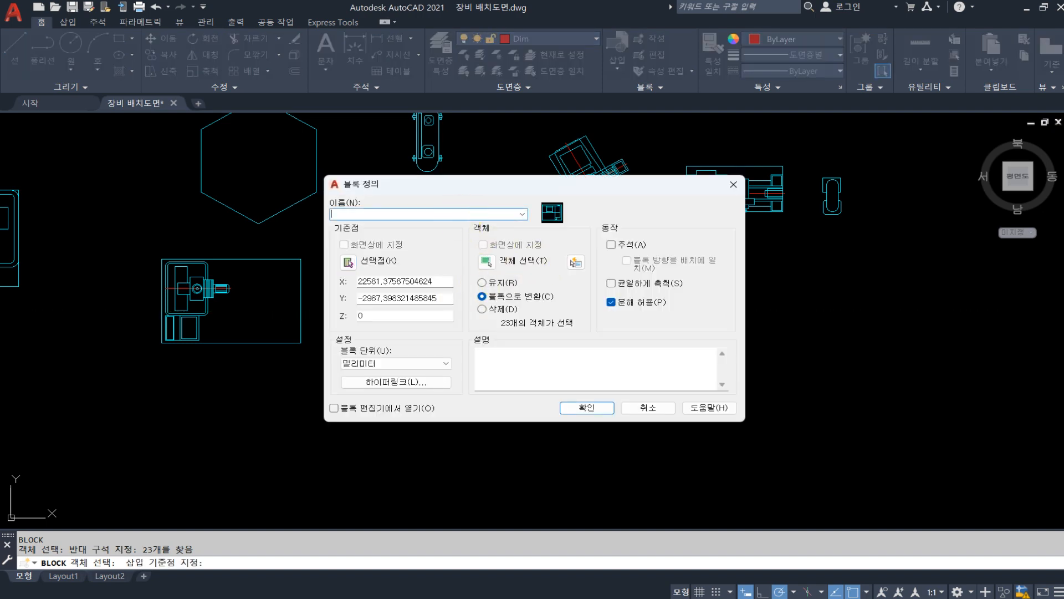
click(586, 408)
click(551, 325)
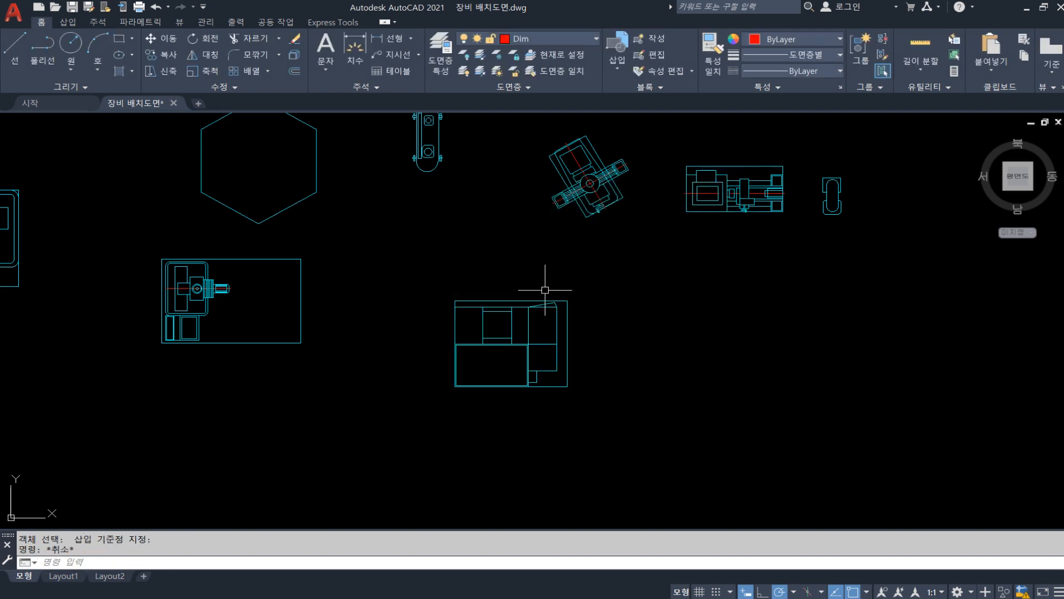
click(579, 342)
key(Escape)
Test-select the MCT2, hexagon and oval blocks to check that each is picked as a single object, clearing the selection each time
middle_drag(392, 295, 611, 303)
click(527, 313)
click(465, 291)
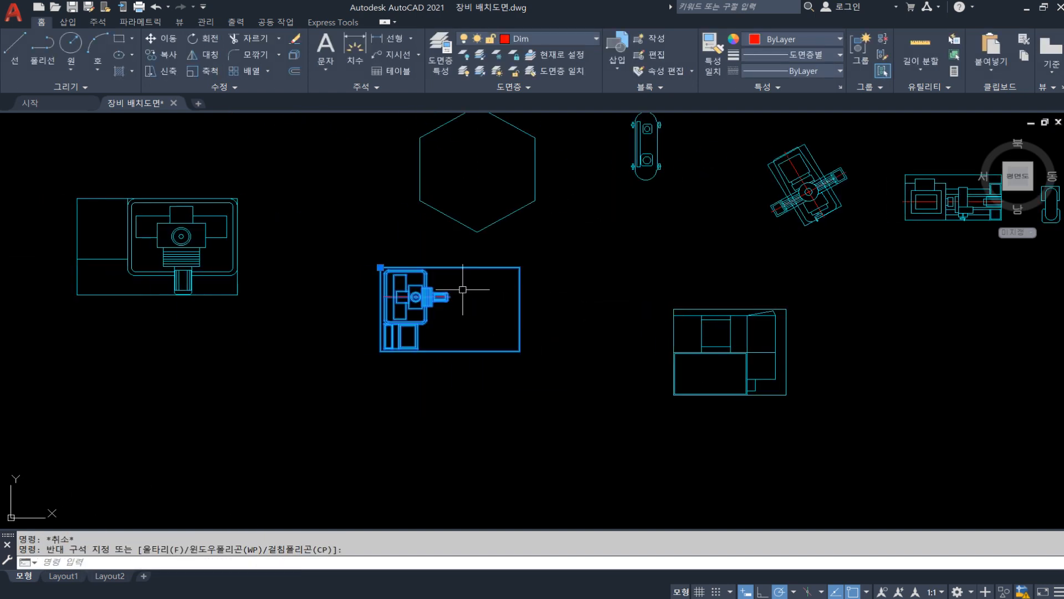
key(Escape)
click(499, 240)
click(438, 208)
key(Escape)
click(317, 229)
click(670, 176)
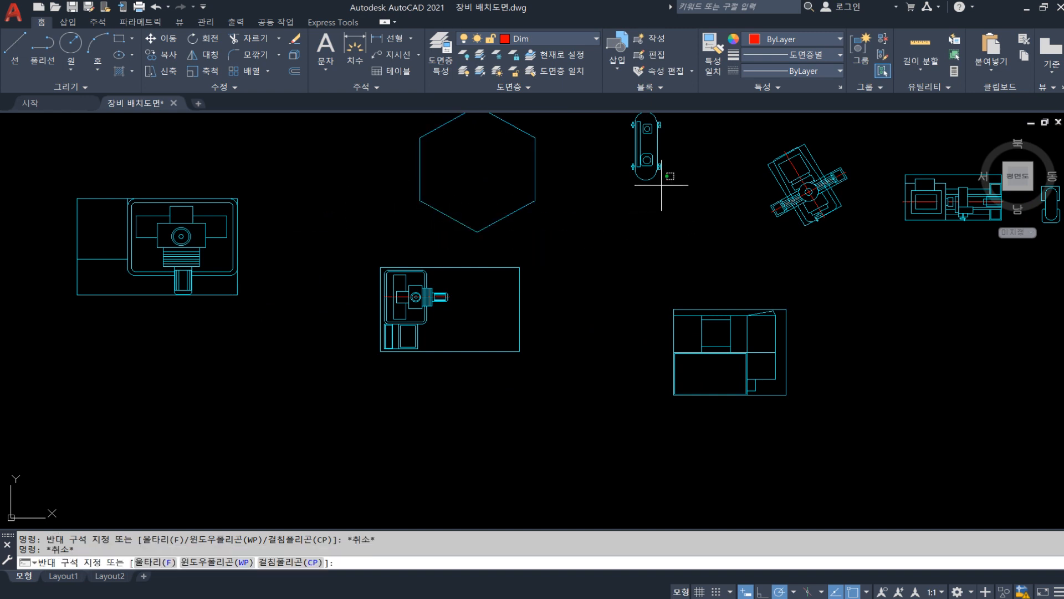
click(634, 176)
middle_drag(661, 195, 580, 264)
key(Escape)
click(565, 249)
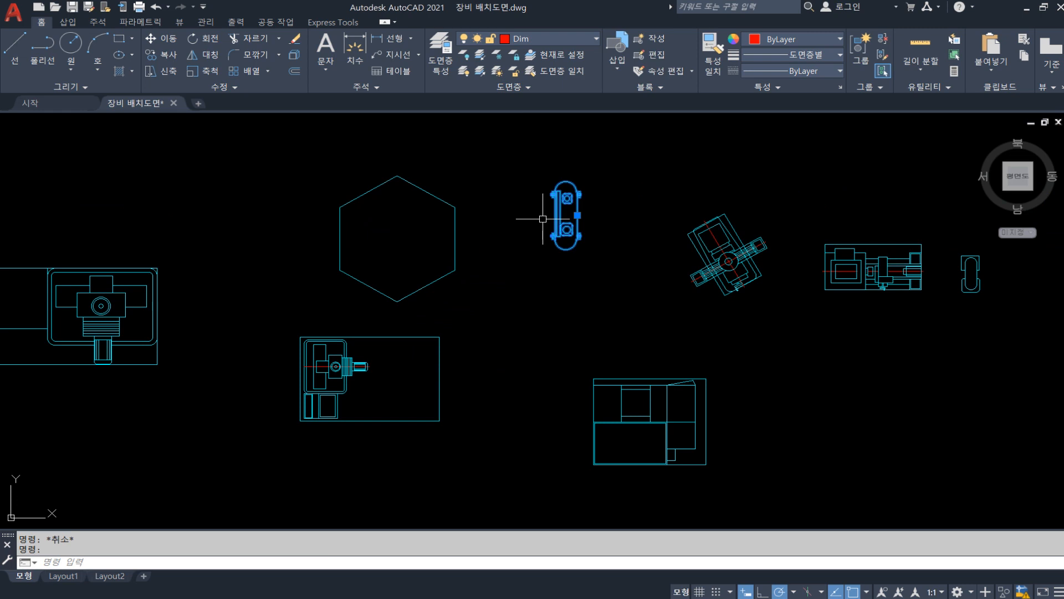
key(Escape)
Start a new block definition and select all objects of the tilted machine symbol above the CNC block
middle_drag(694, 321, 423, 326)
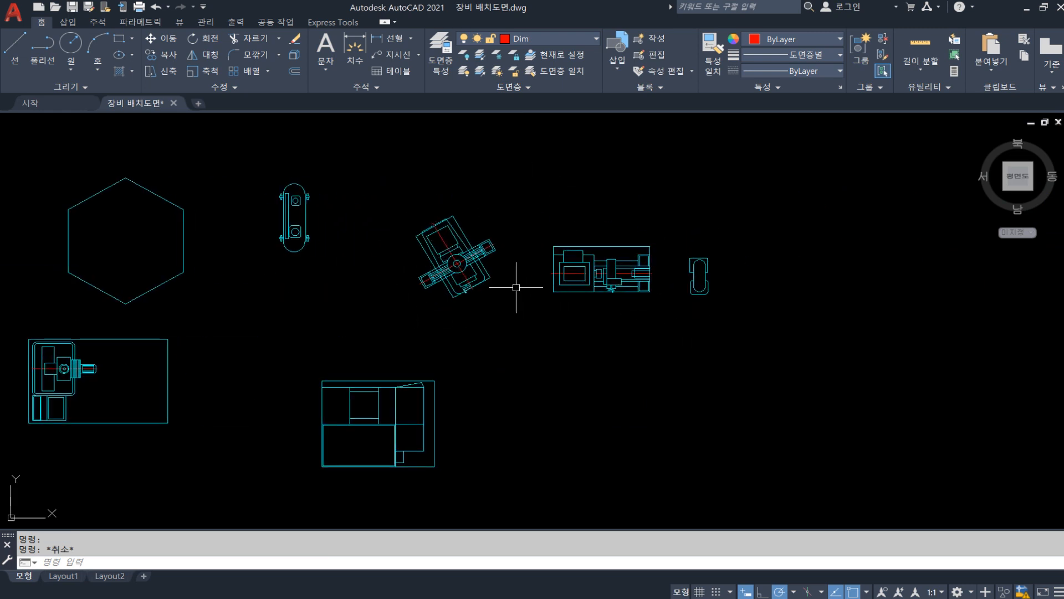
text(B)
key(Return)
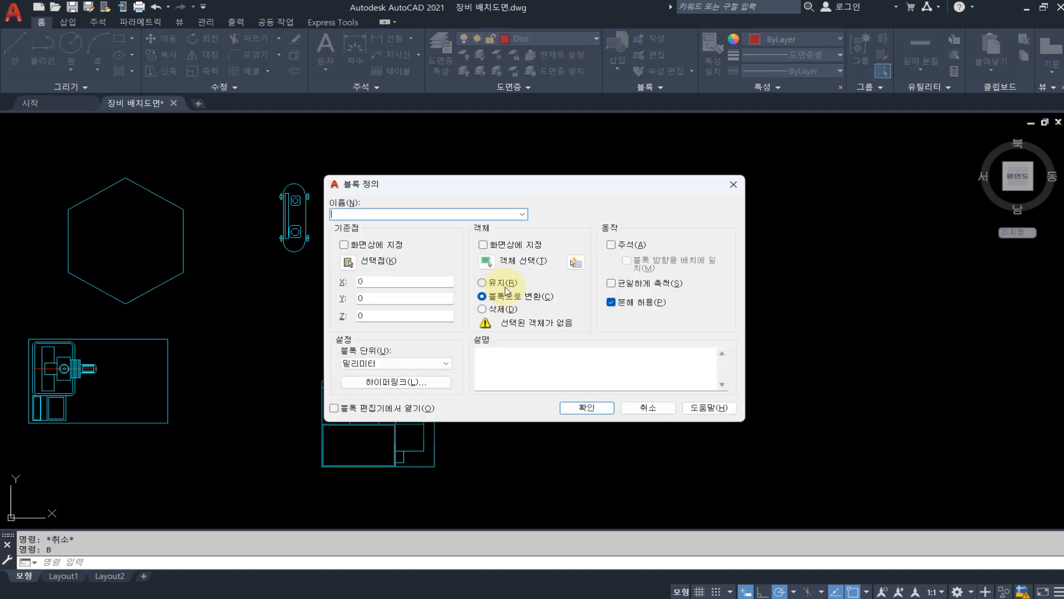
click(490, 268)
click(509, 308)
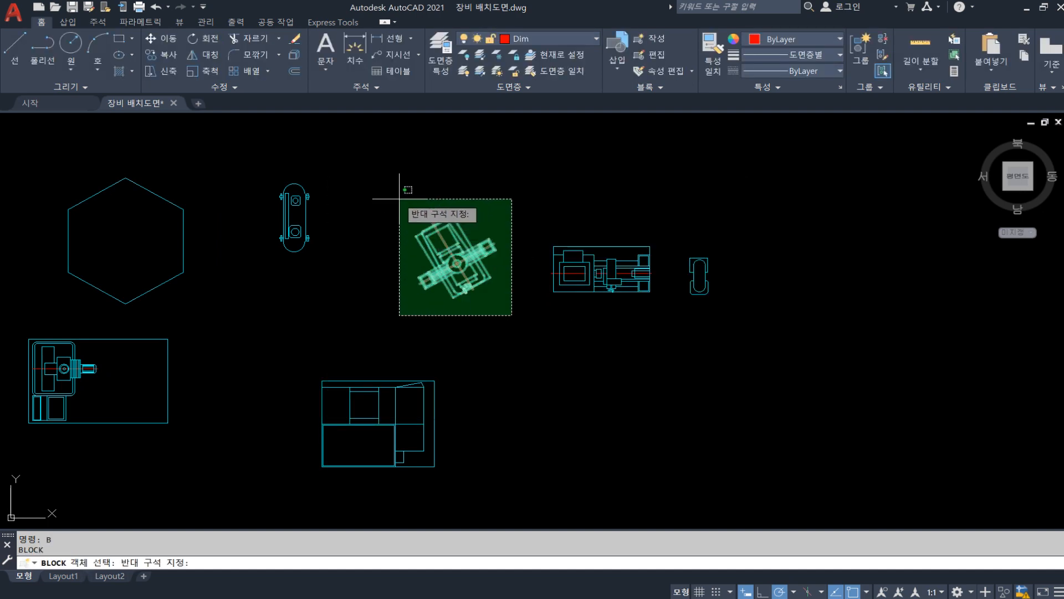
click(405, 190)
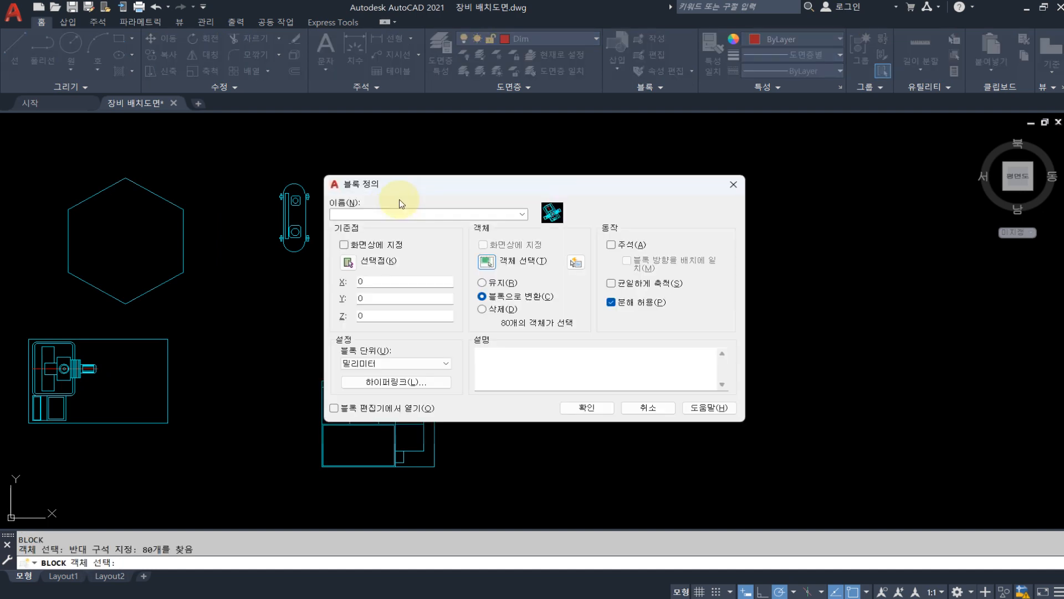
Define the block as MILL with its base point at the tilted outline's top corner, redefining the existing block of that name
click(348, 263)
click(458, 218)
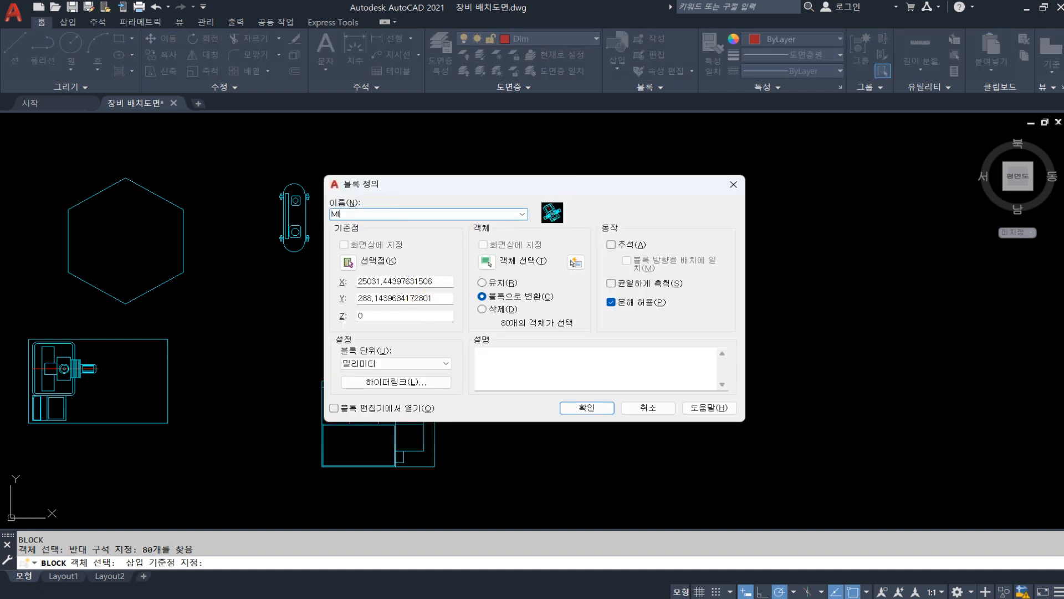
key(Return)
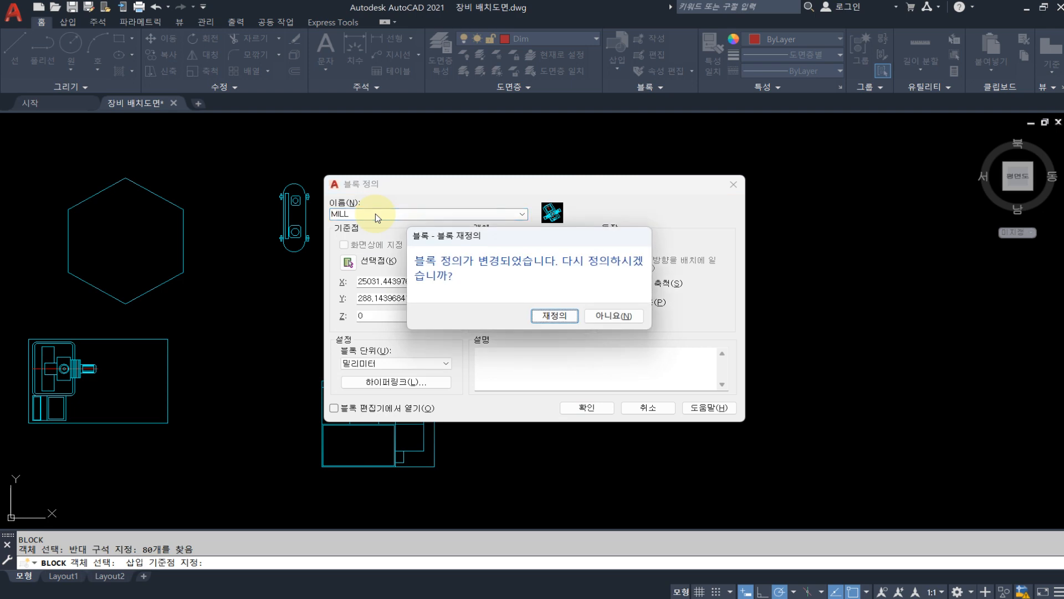
click(554, 316)
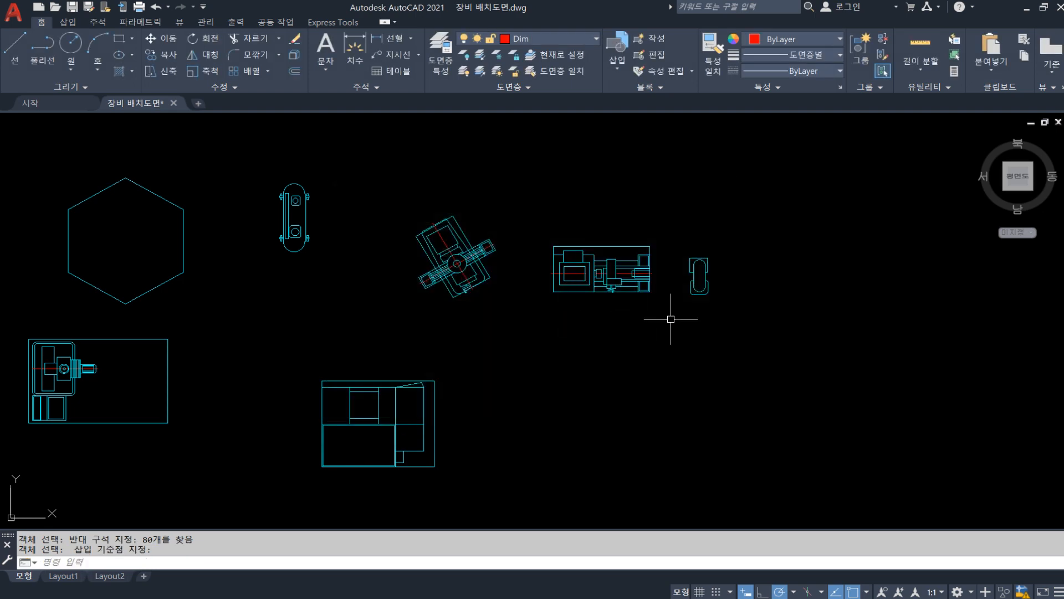
Start a new block definition and select all objects of the horizontal machine symbol beside the MILL block
text(B)
key(Return)
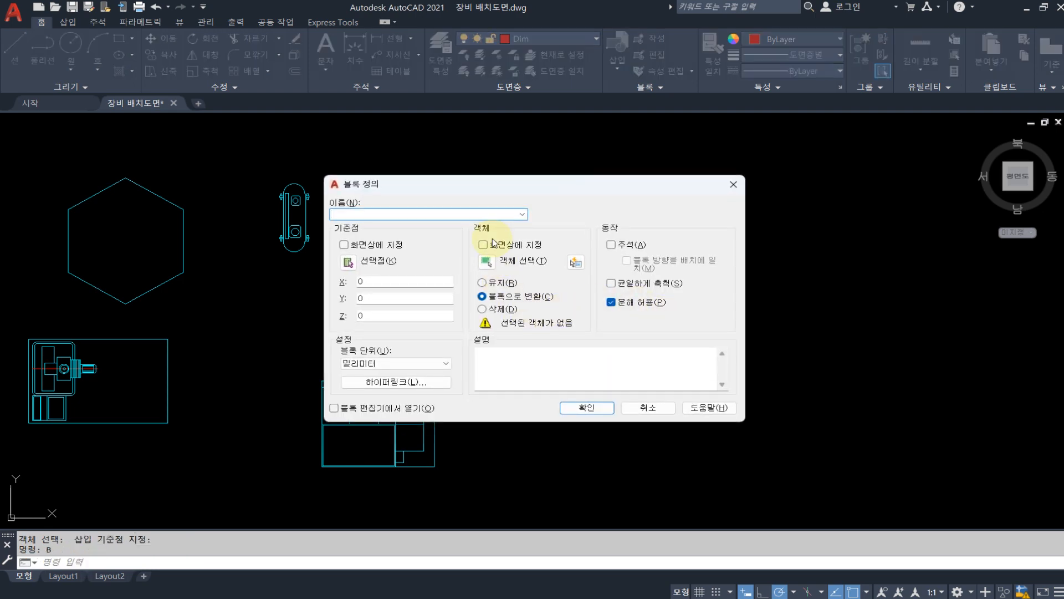
click(484, 259)
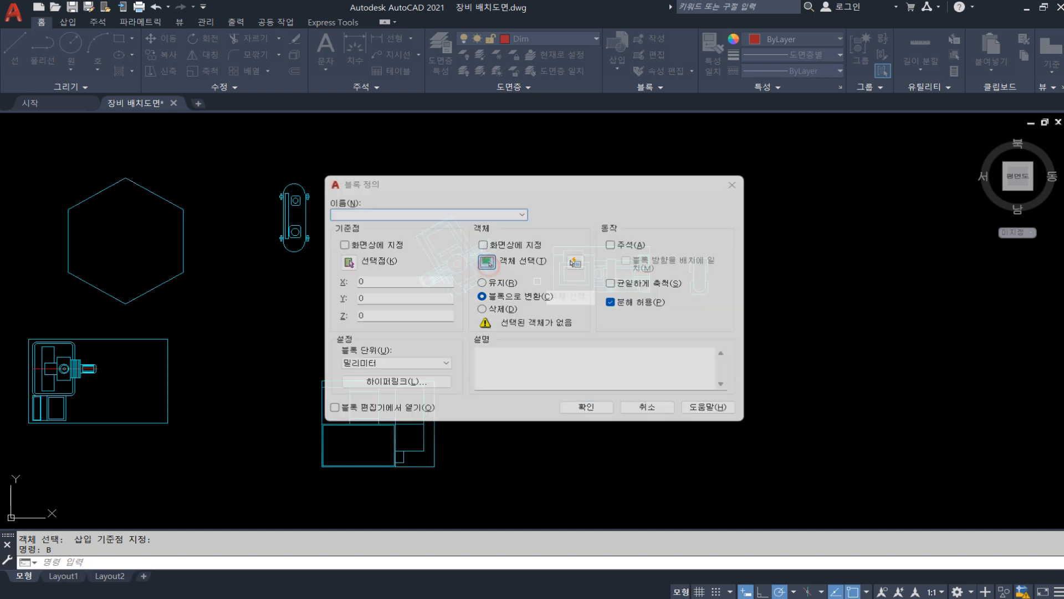
click(656, 319)
click(532, 217)
key(Return)
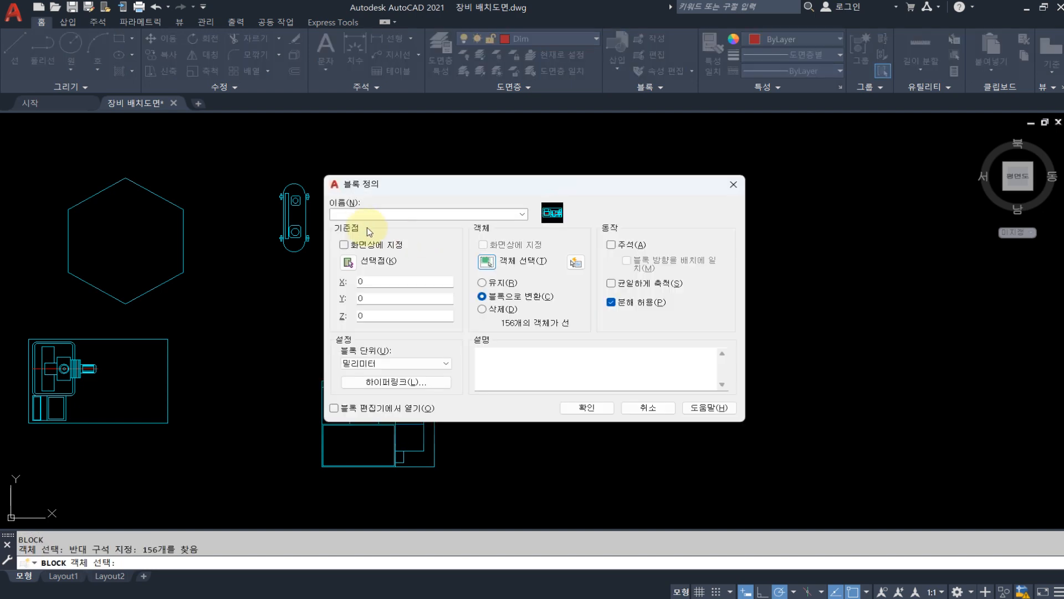
Define the block as LATHE with its base point at the outline's upper-left corner, redefining the existing block of that name
click(348, 261)
click(551, 247)
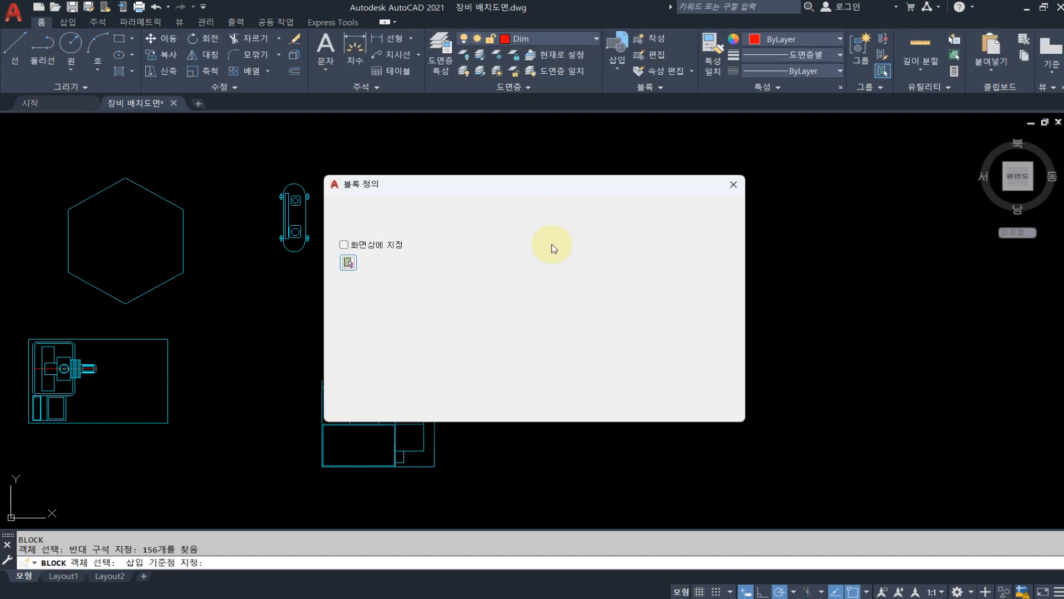
click(407, 211)
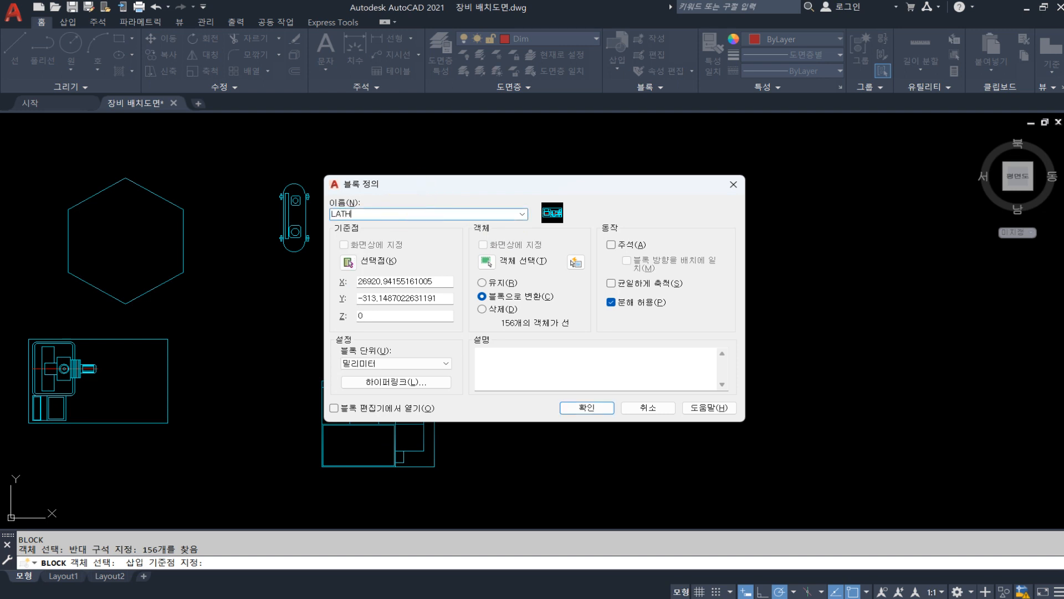
click(587, 408)
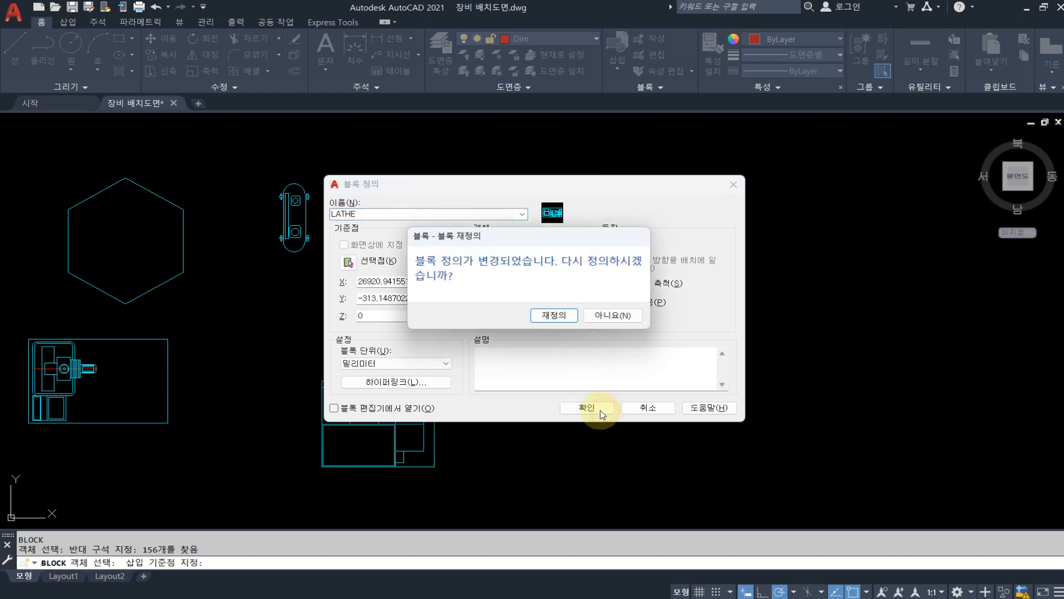
click(563, 382)
click(731, 316)
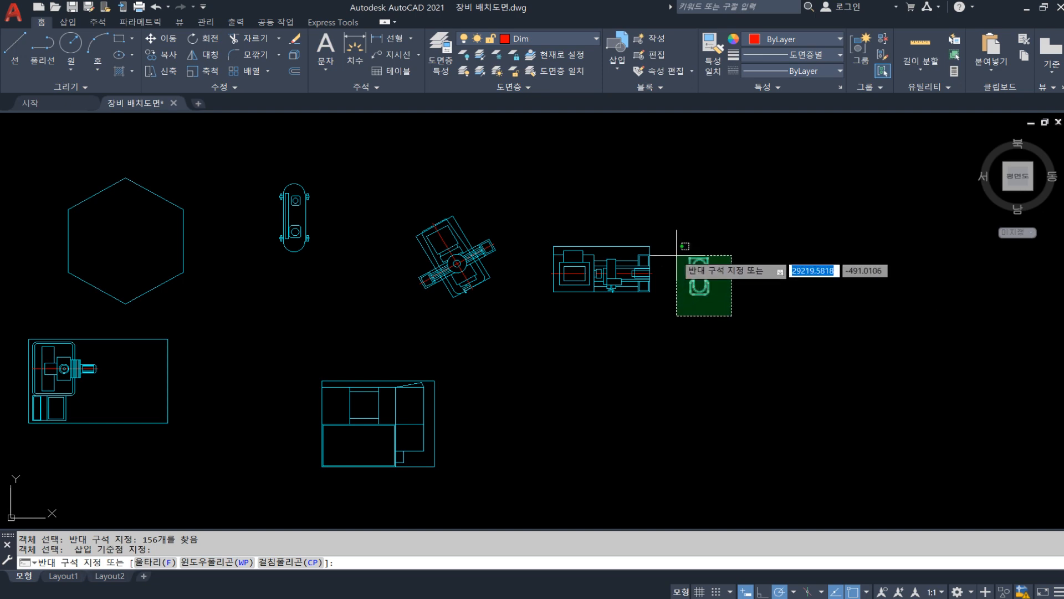
key(Escape)
text(b)
key(Return)
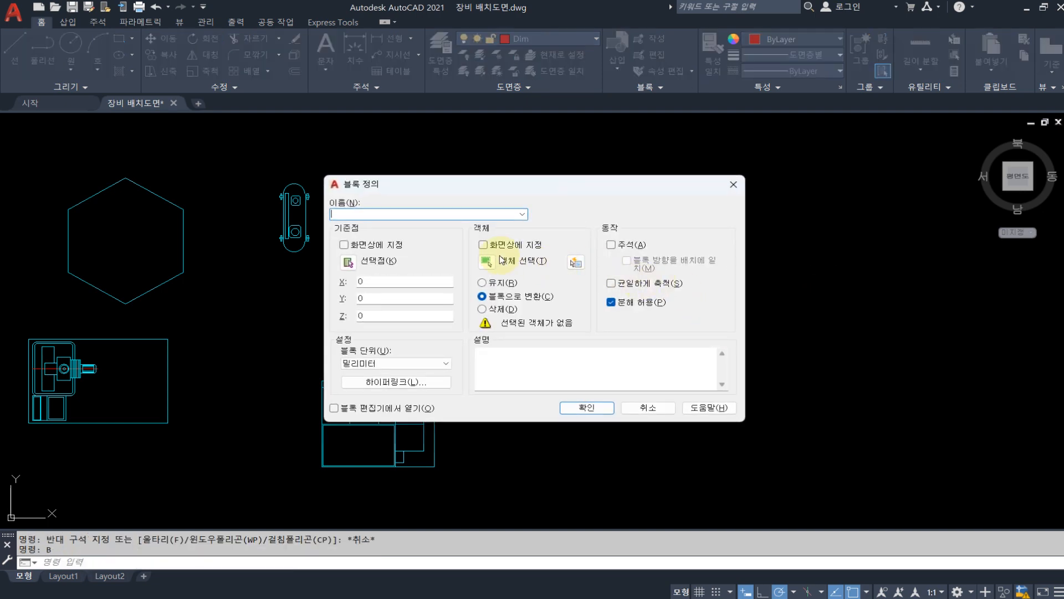
click(486, 261)
click(729, 309)
click(684, 247)
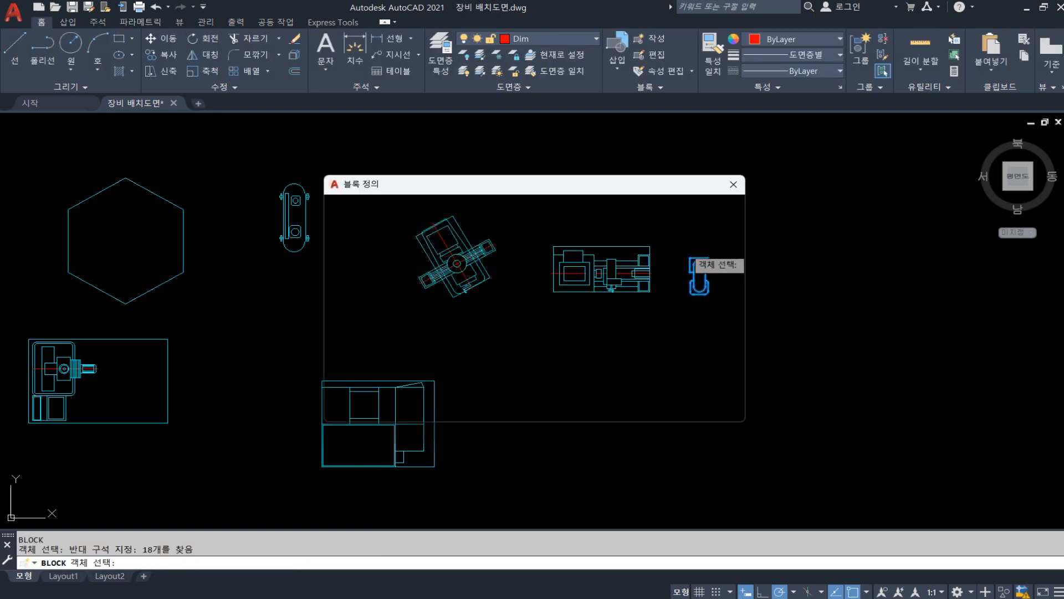
key(Escape)
key(Escape)
Define the small symbol beside the LATHE block as a block named TOOLS, with its base point picked in the drawing
key(Return)
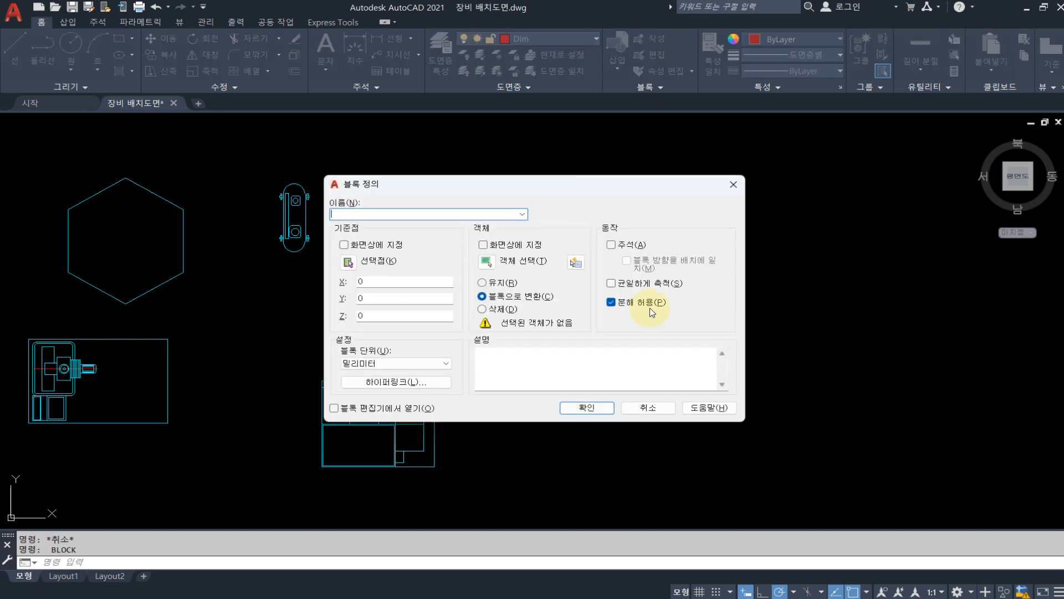
click(495, 263)
click(722, 324)
click(684, 221)
key(Return)
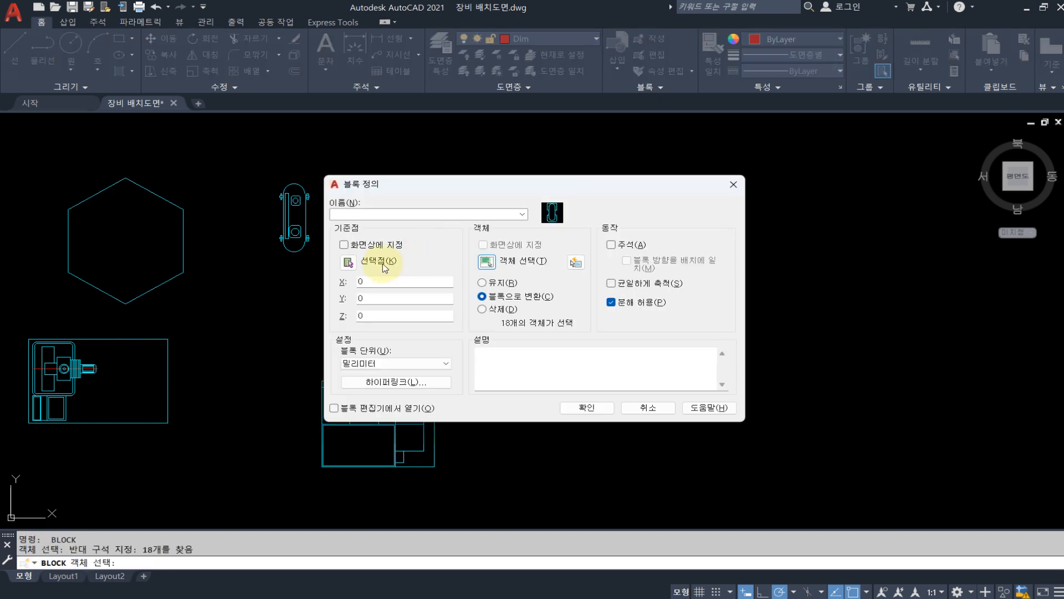
click(353, 268)
click(648, 254)
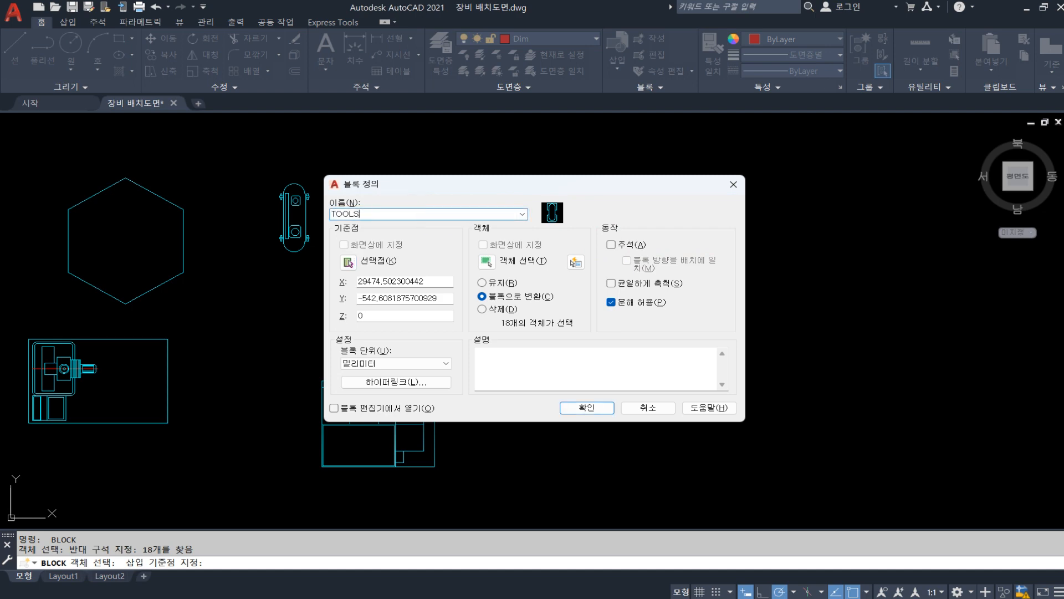
key(Escape)
Inspect the equipment blocks below the plan and the free floor area inside the walls
key(Escape)
scroll(416, 213, down, 4)
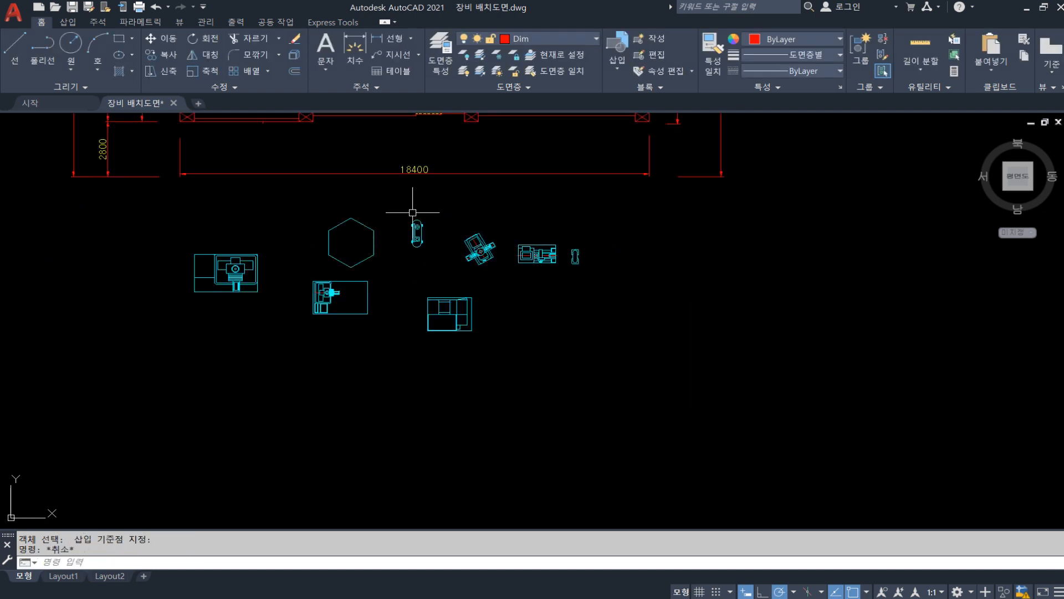
key(Escape)
scroll(429, 304, up, 2)
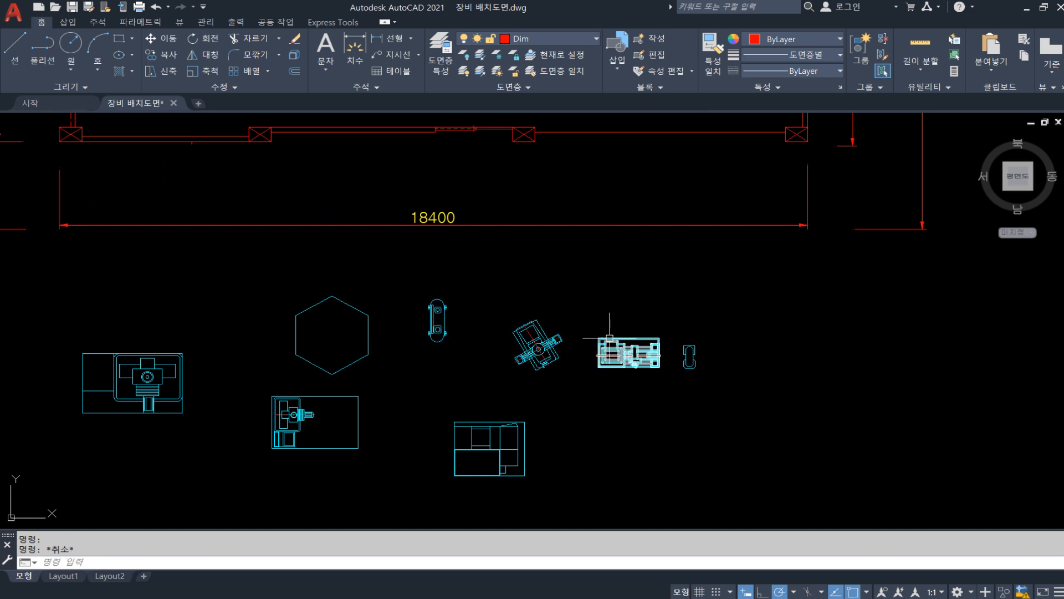
scroll(730, 373, down, 2)
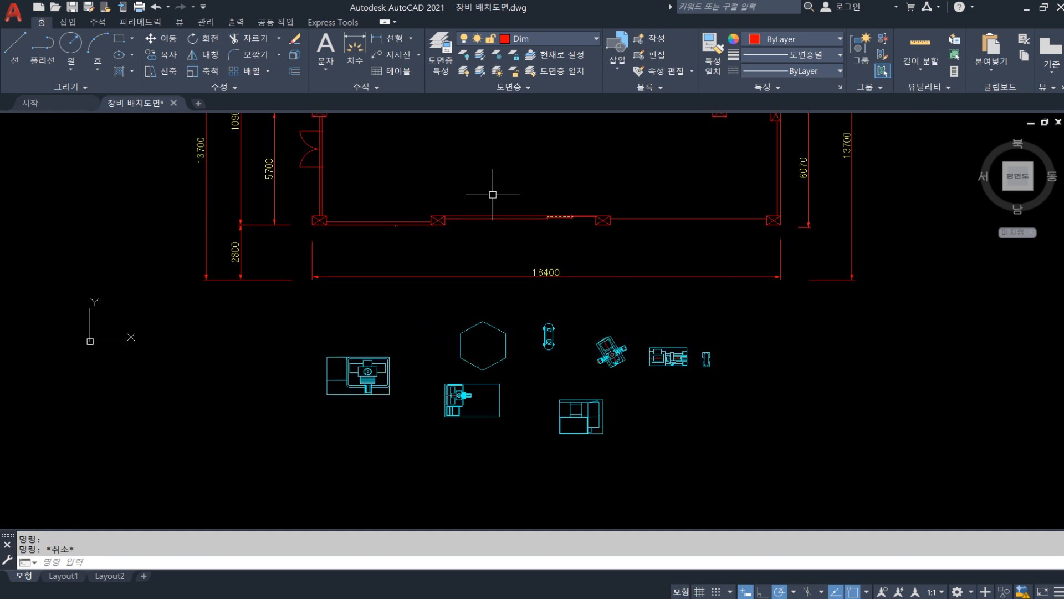
scroll(664, 368, up, 2)
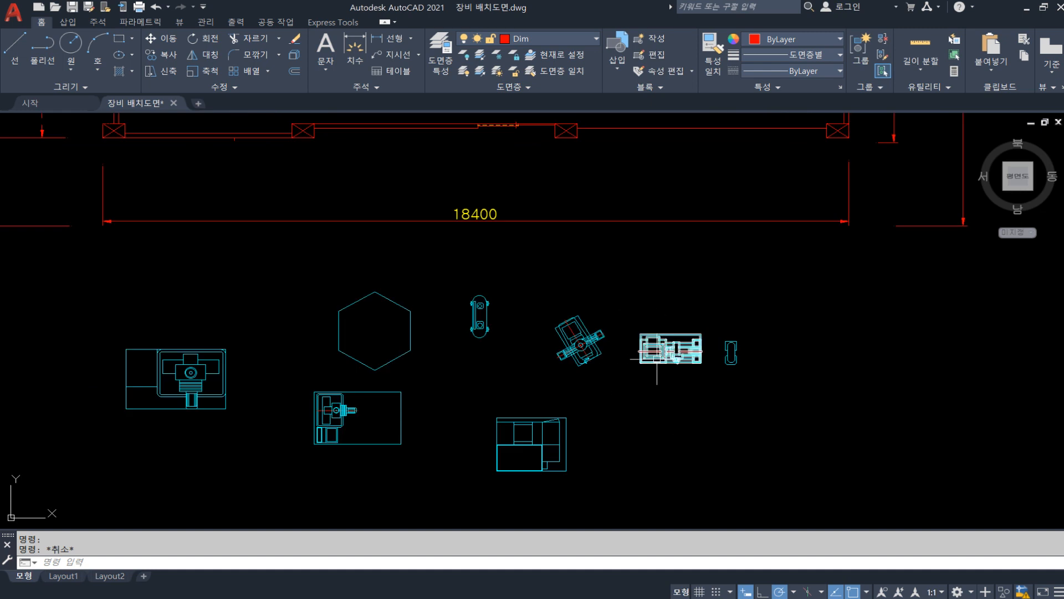
scroll(651, 347, down, 2)
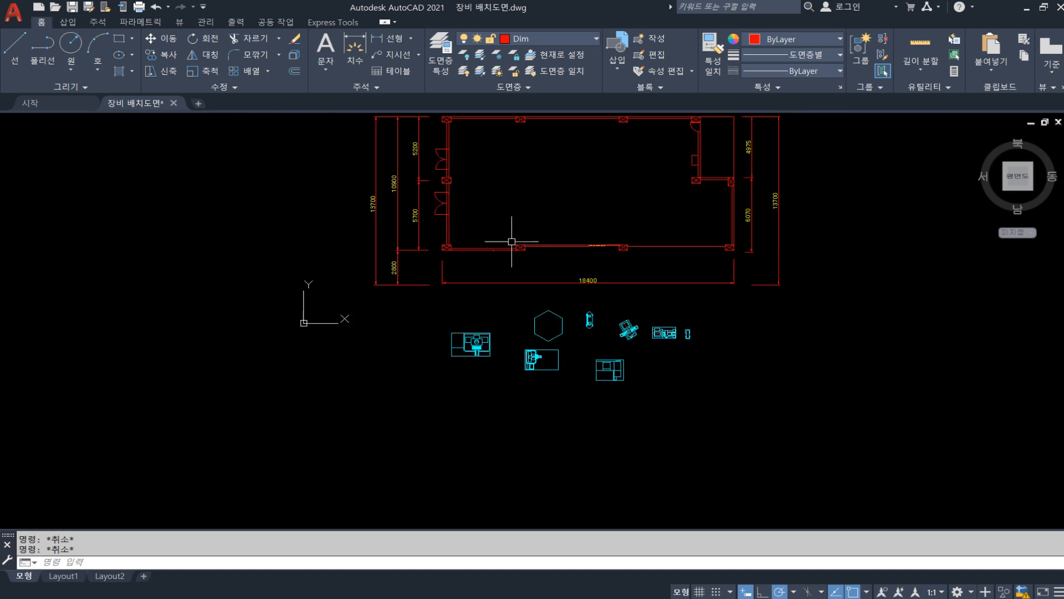
middle_drag(653, 133, 644, 167)
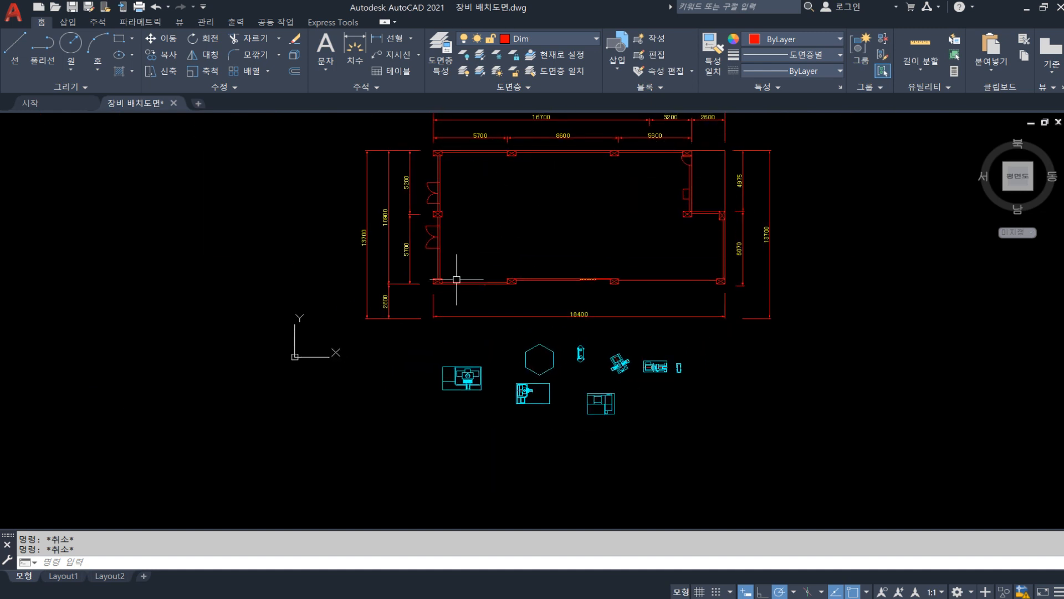
scroll(549, 386, up, 2)
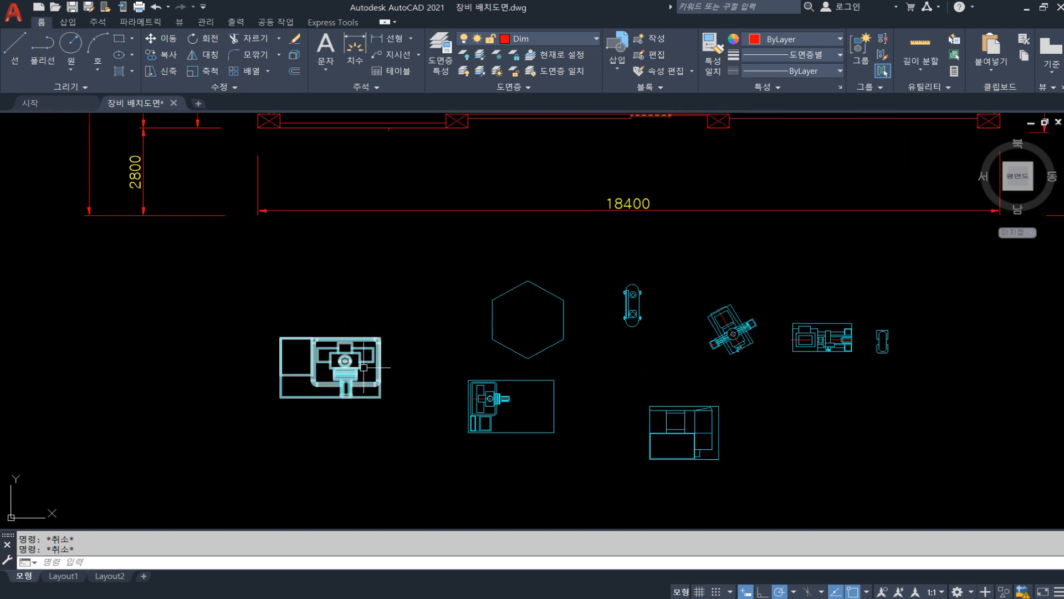
scroll(364, 367, down, 2)
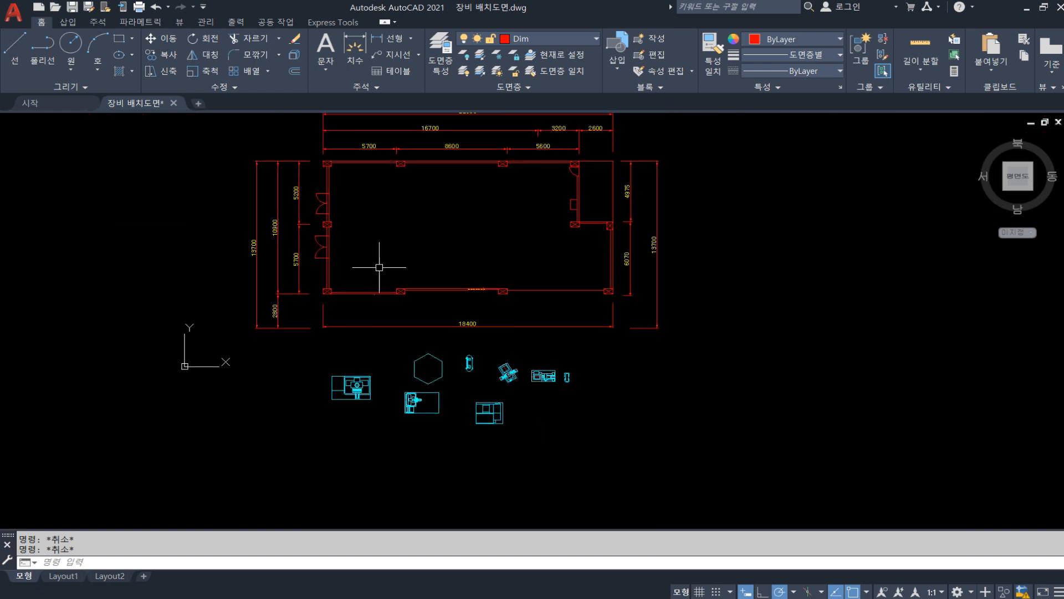
Move the leftmost machine block, using its lower-left corner as base point, into the lower-left area of the floor plan
text(m)
key(Return)
click(391, 421)
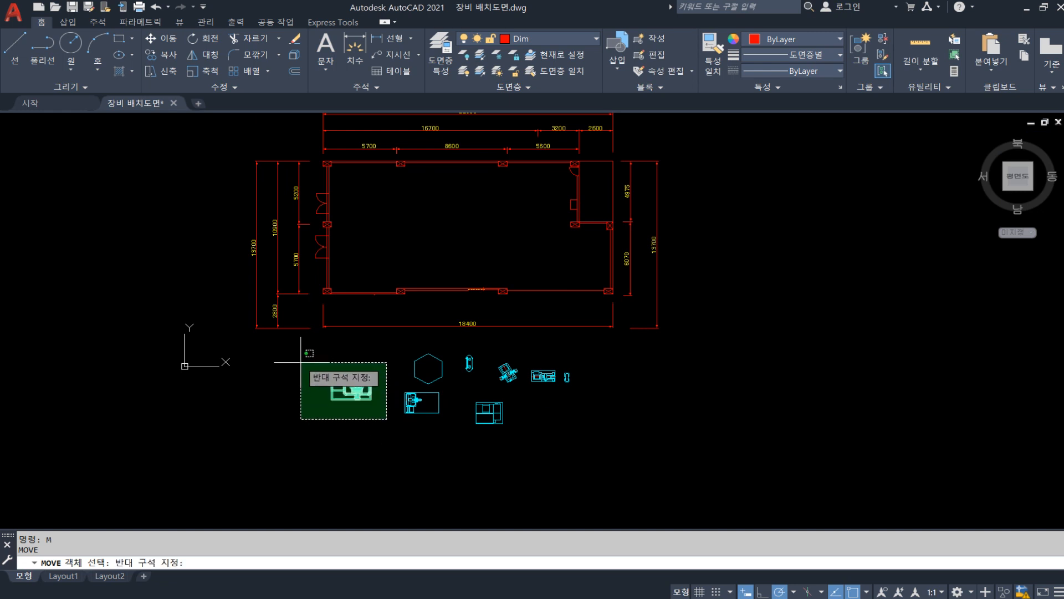
click(331, 387)
key(Return)
click(331, 398)
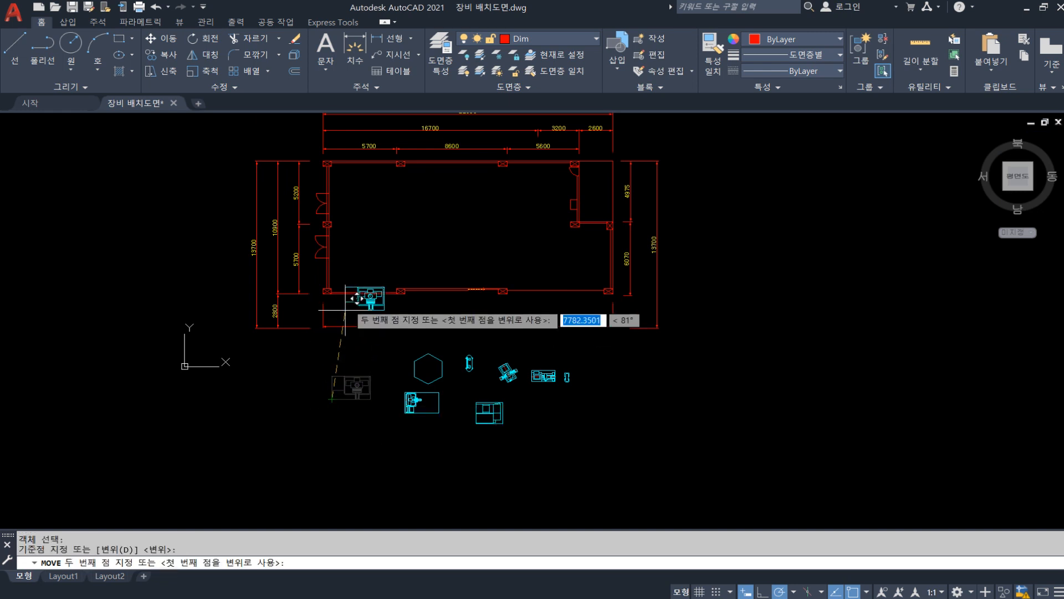
click(353, 271)
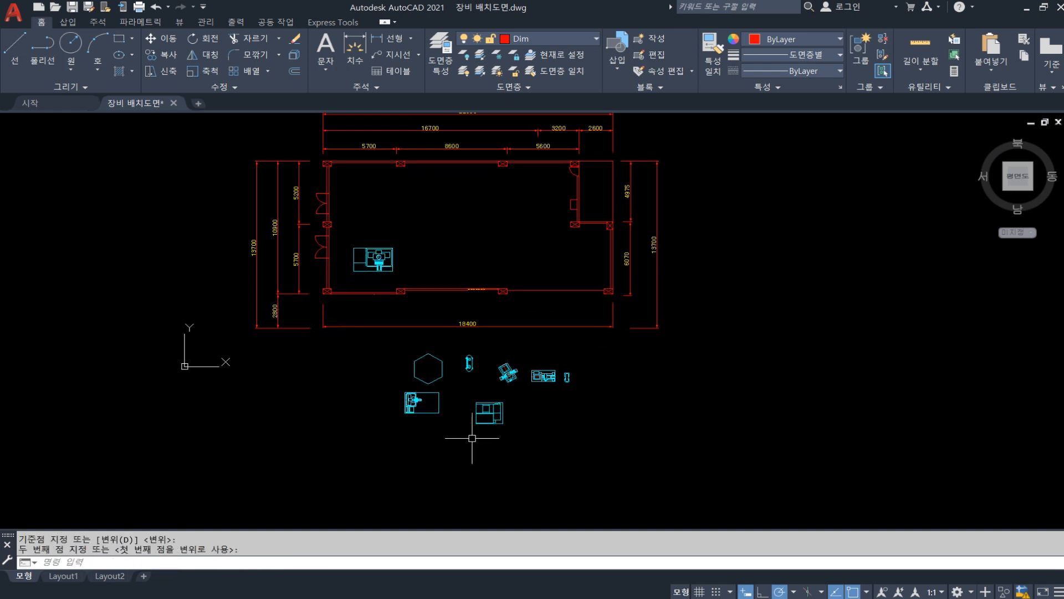
Move the machine block below the hexagon into the floor plan, just right of the first placed machine
key(Return)
click(440, 430)
click(387, 390)
key(Return)
click(406, 412)
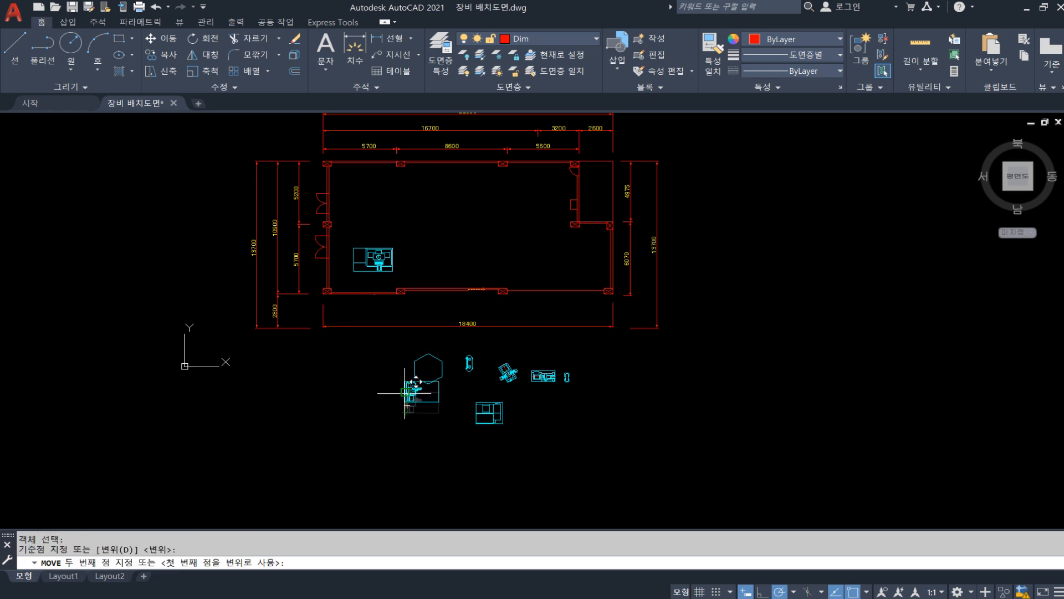
click(416, 269)
key(Escape)
key(Escape)
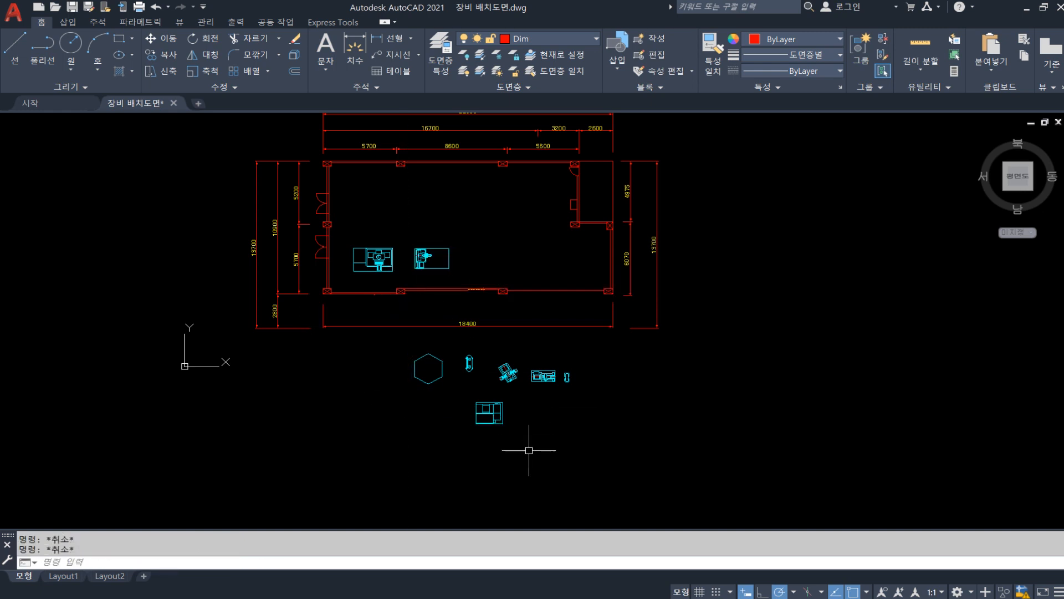
Move the CNC block into the floor plan, to the right of the two placed machines in the lower row
key(Return)
click(528, 450)
click(447, 392)
key(Return)
click(494, 420)
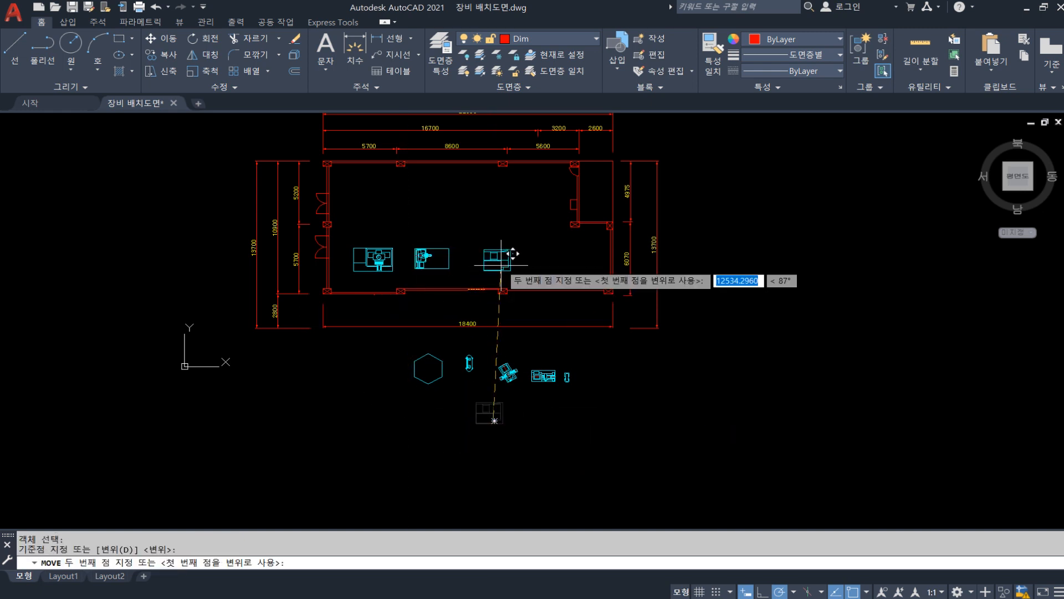
click(500, 265)
key(Escape)
Shift the CNC block horizontally to the left, closer to the second machine in the lower row
scroll(510, 252, up, 2)
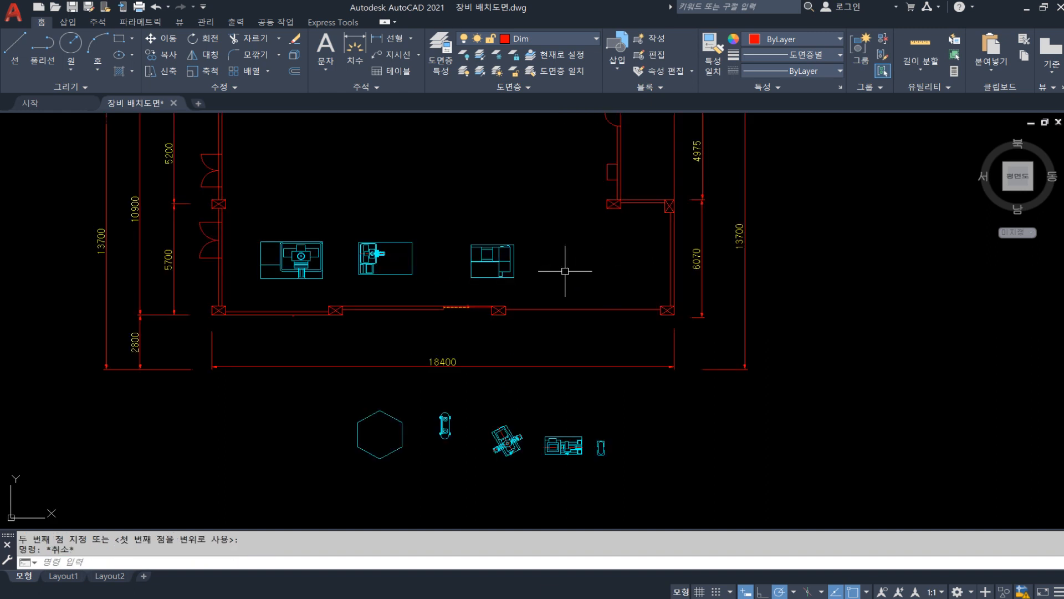
text(m)
key(Return)
click(536, 291)
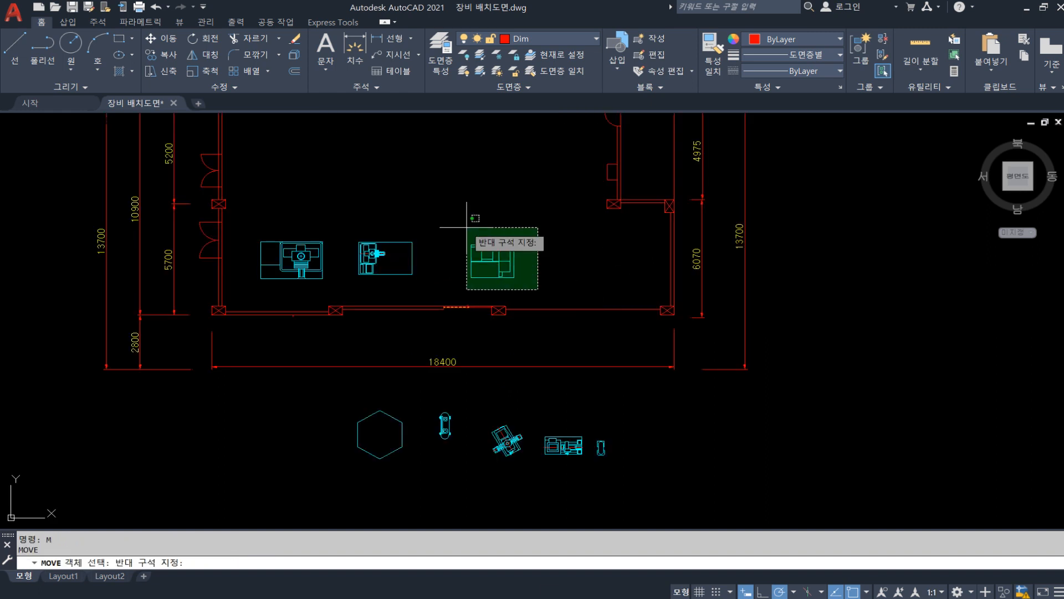
click(466, 227)
key(Return)
click(496, 217)
click(467, 216)
Copy the CNC block twice horizontally to the right, making a row of three CNC machines along the lower wall
text(co)
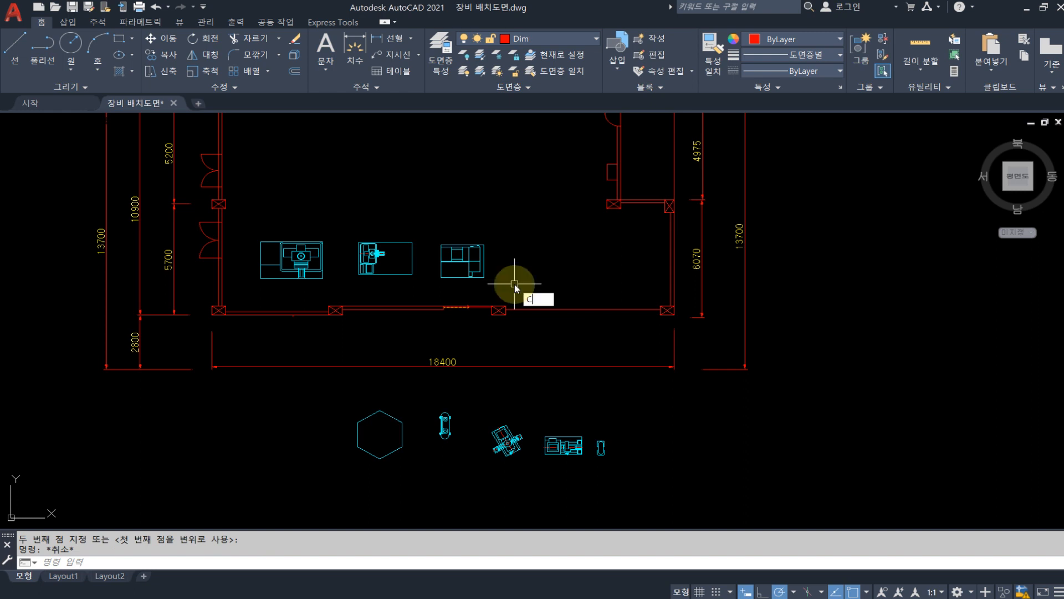
key(Return)
click(517, 286)
click(477, 265)
key(Return)
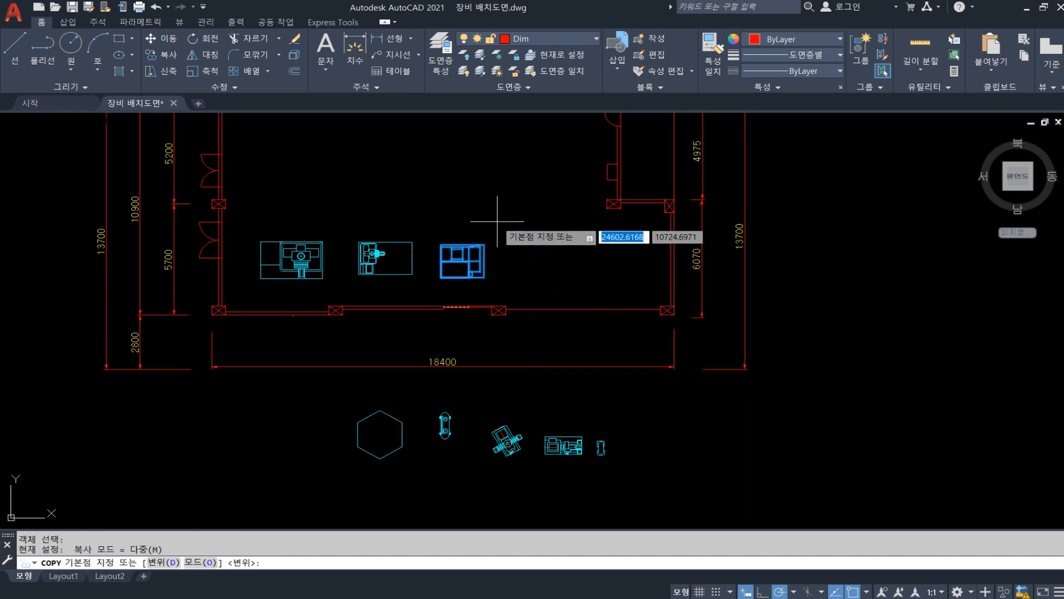
click(489, 219)
click(550, 219)
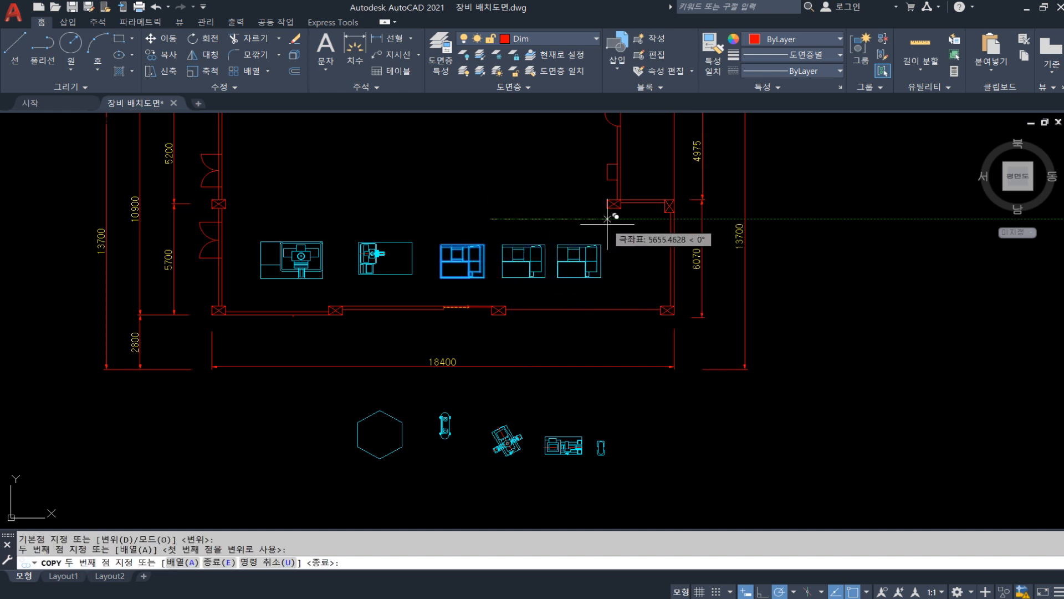
click(608, 219)
key(Escape)
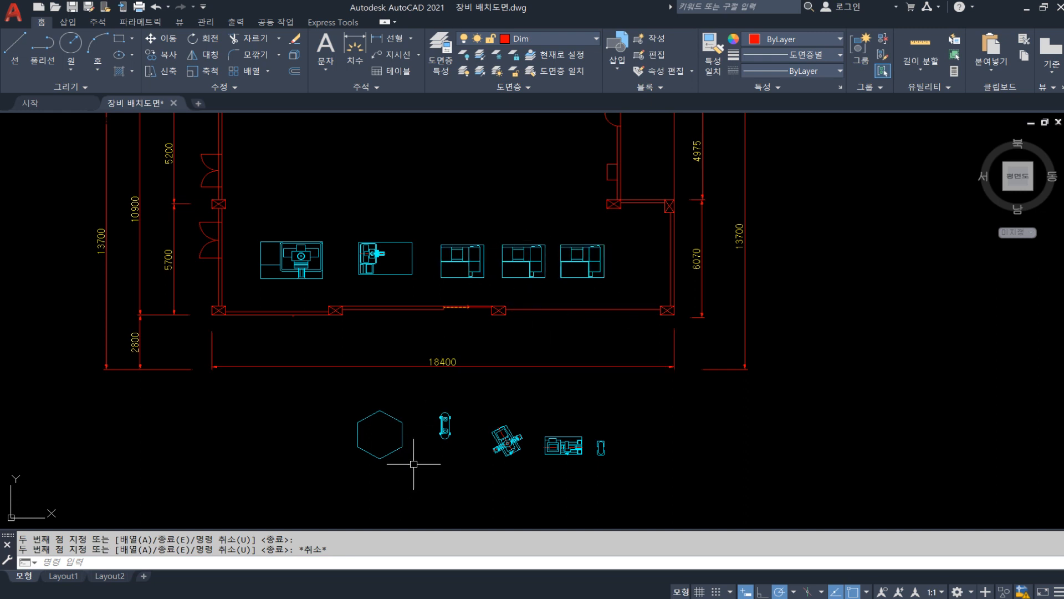
Move the hexagonal block into the floor plan, above and between the two leftmost machines
middle_drag(413, 463, 450, 479)
click(364, 427)
text(m)
key(space)
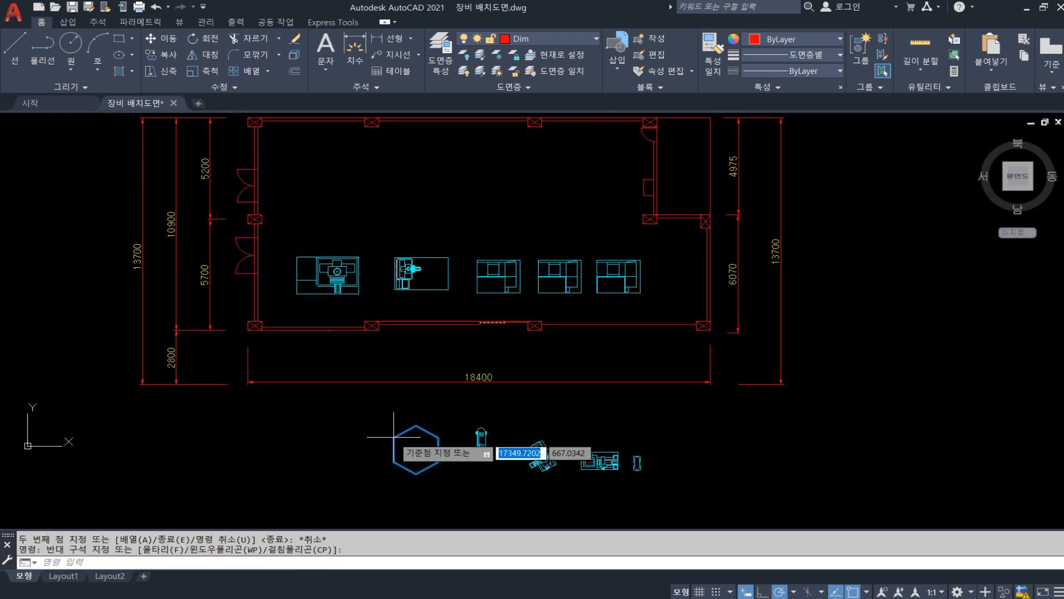
click(424, 448)
click(382, 211)
key(Escape)
Copy the hexagonal block horizontally to the right, placing the copy above the CNC row
click(423, 224)
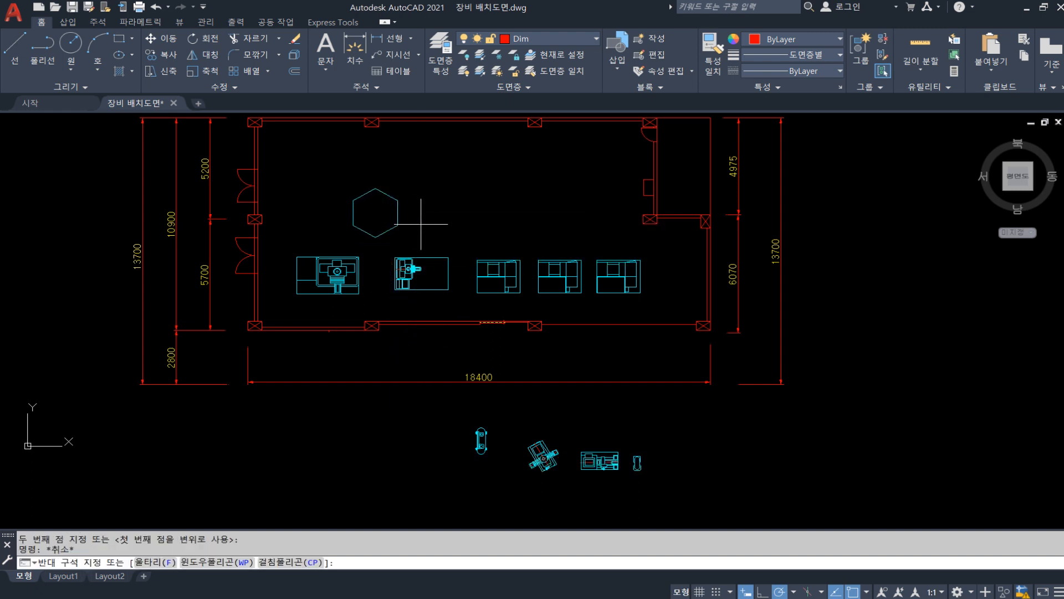
click(388, 213)
text(co)
key(space)
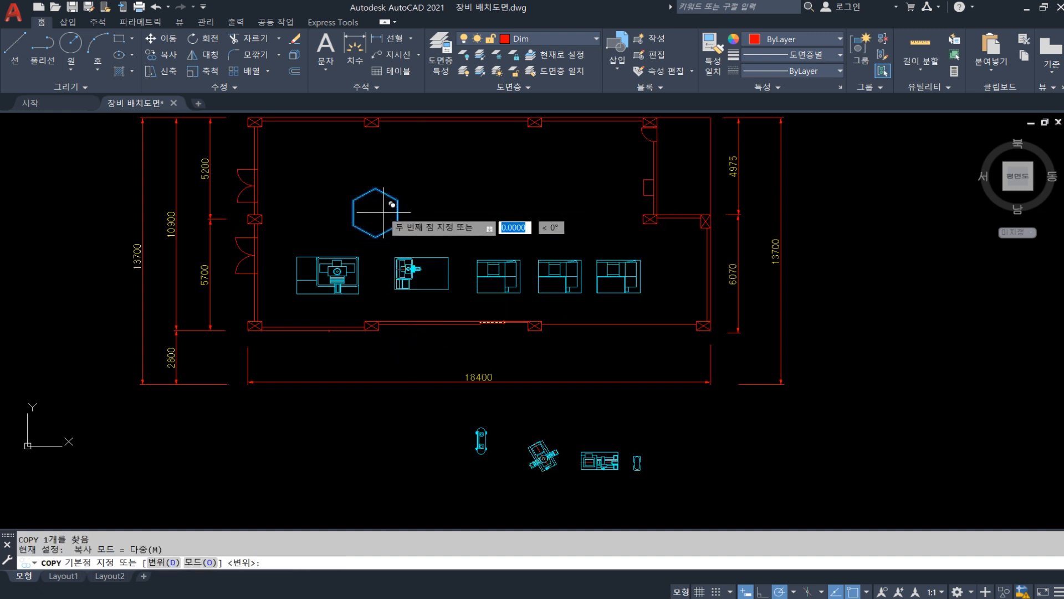
click(388, 212)
click(544, 212)
key(Escape)
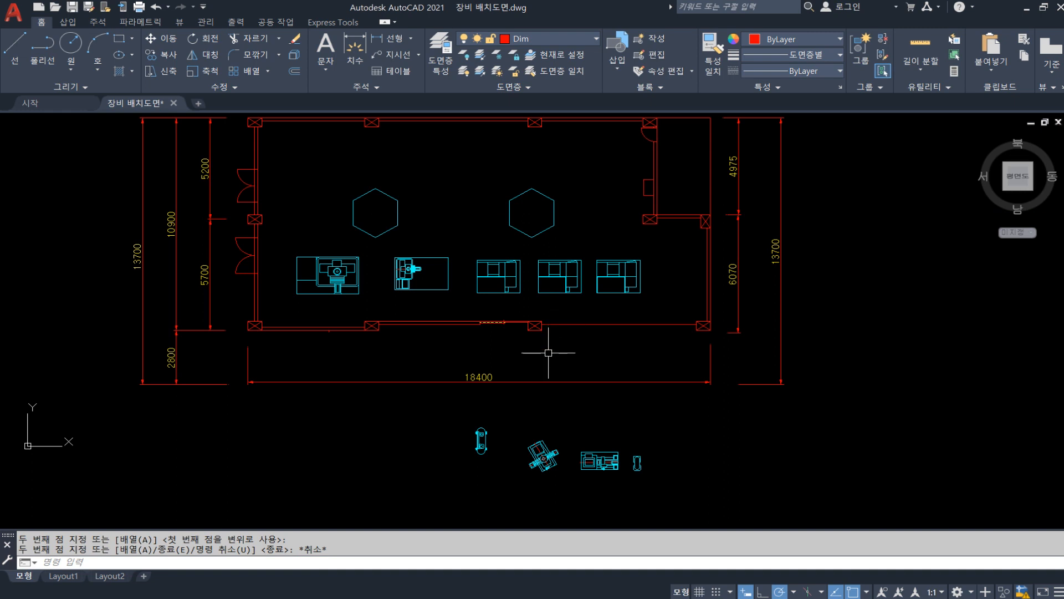
Move the capsule-shaped equipment block to the lower-right corner of the floor plan, beside the last CNC machine
middle_drag(540, 402, 556, 356)
click(514, 429)
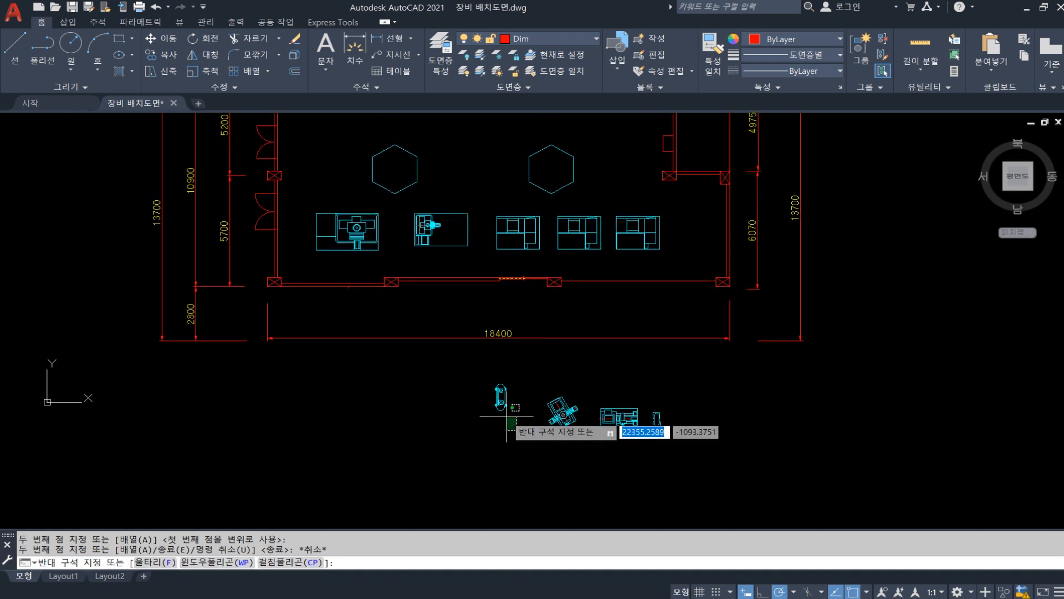
click(485, 378)
text(m)
key(space)
click(501, 395)
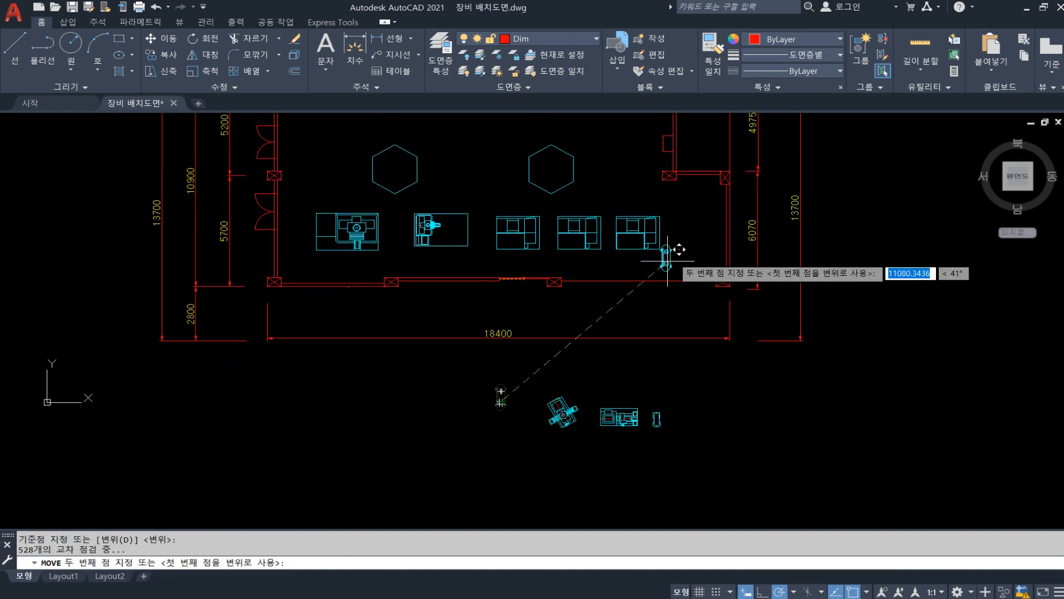
click(704, 254)
key(Escape)
scroll(583, 399, up, 2)
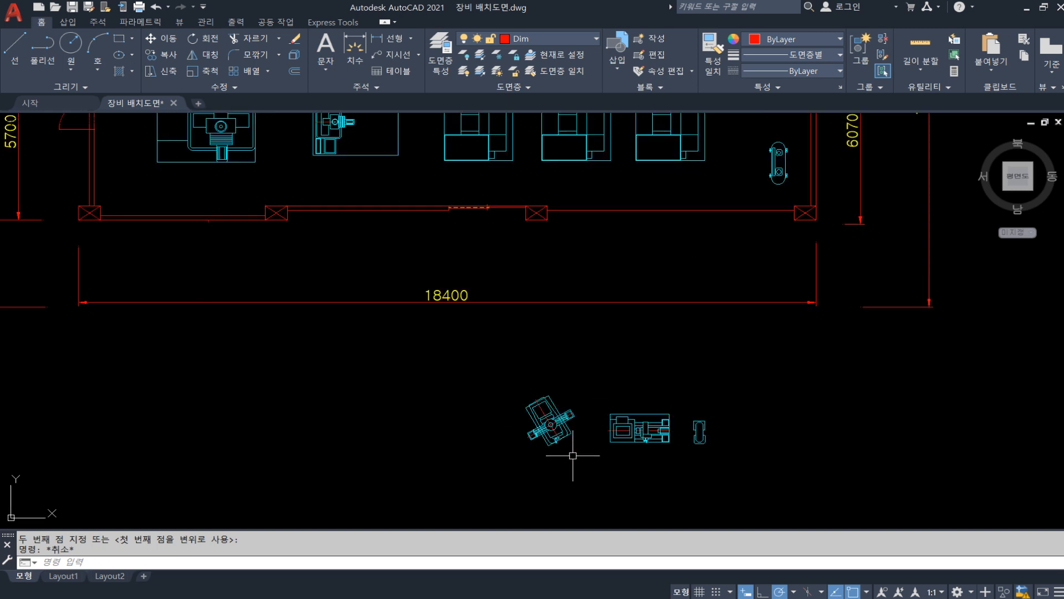
click(583, 483)
click(519, 389)
text(c)
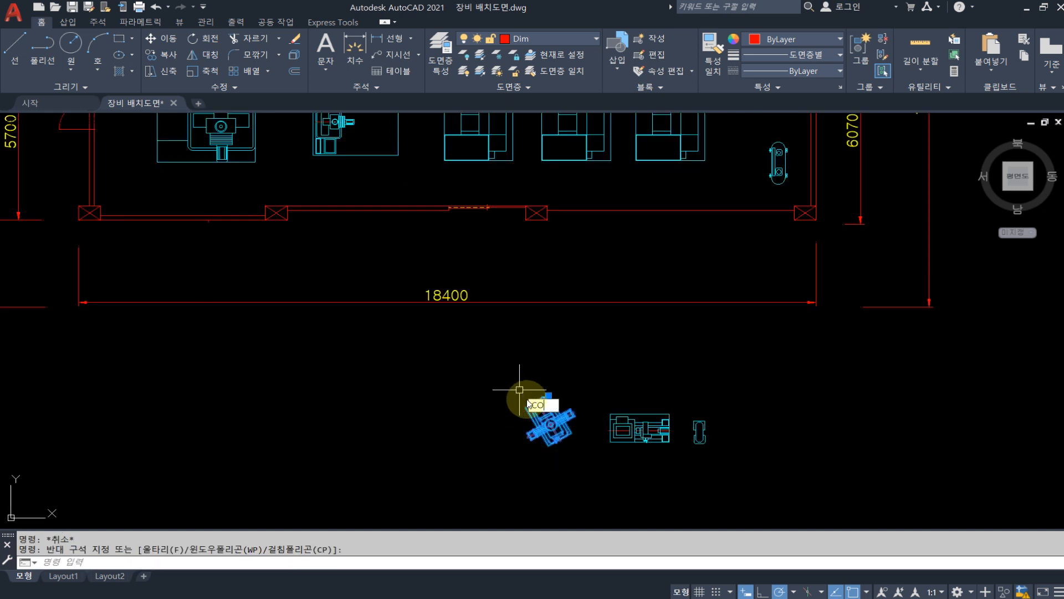
key(Escape)
Move the tilted MILL block, using a base point near its center, into the upper-left corner of the floor plan
text(m)
key(space)
click(582, 486)
click(527, 406)
key(space)
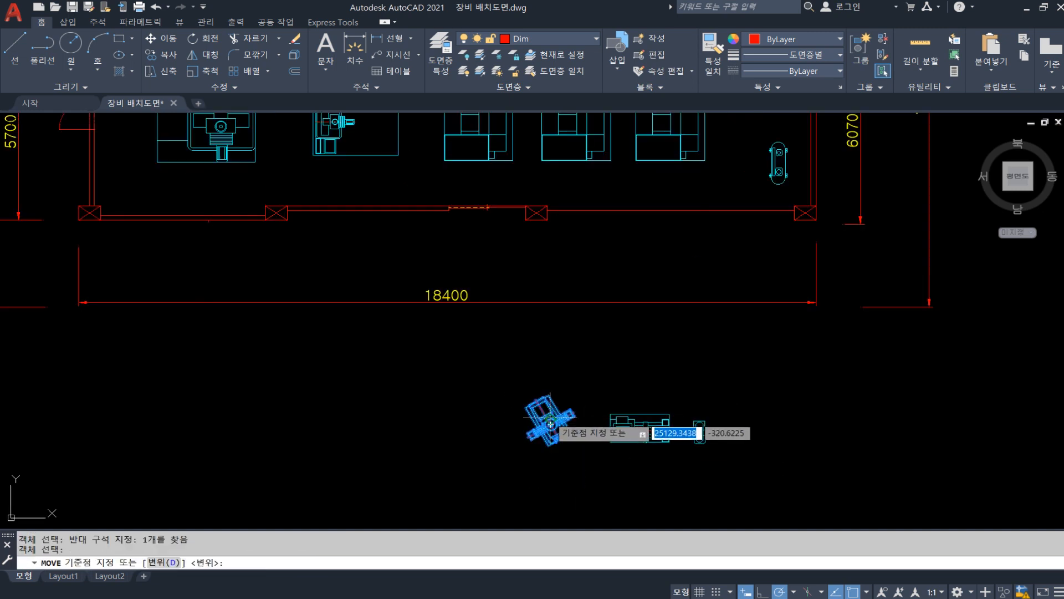
click(549, 423)
scroll(542, 364, down, 3)
scroll(375, 302, up, 2)
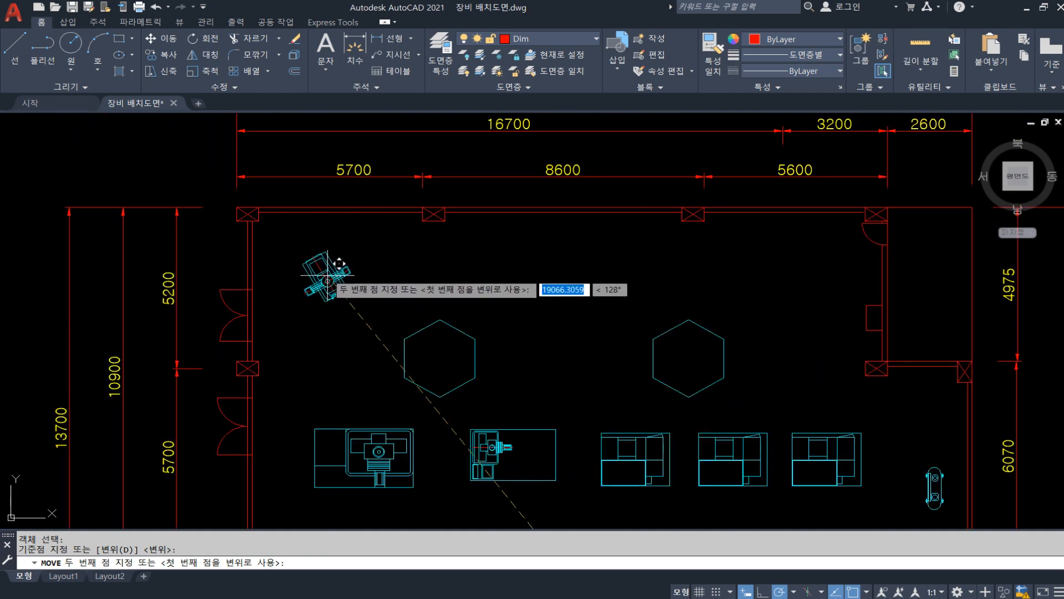
click(316, 263)
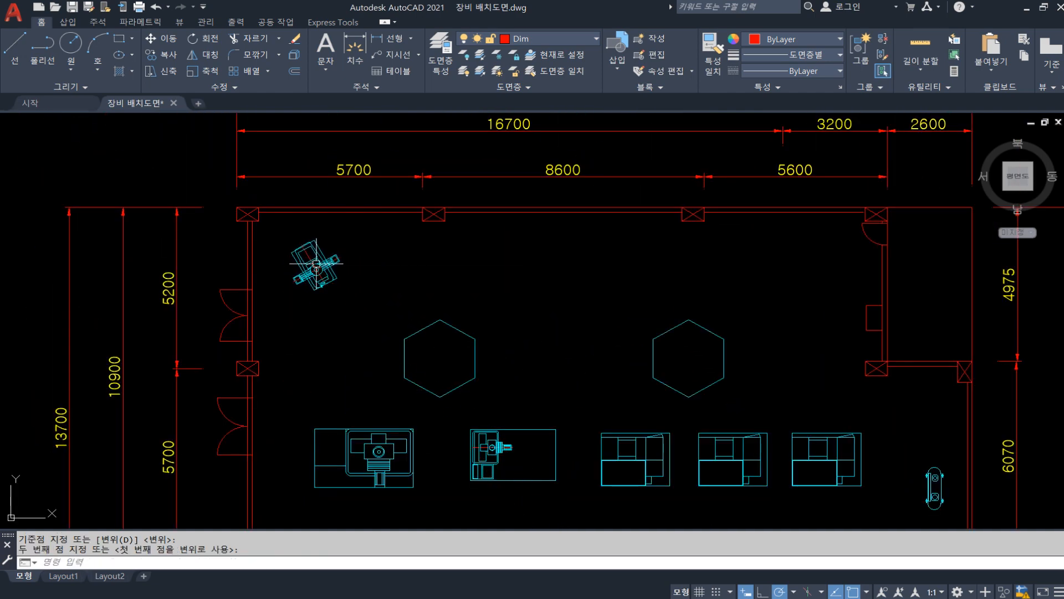
key(Escape)
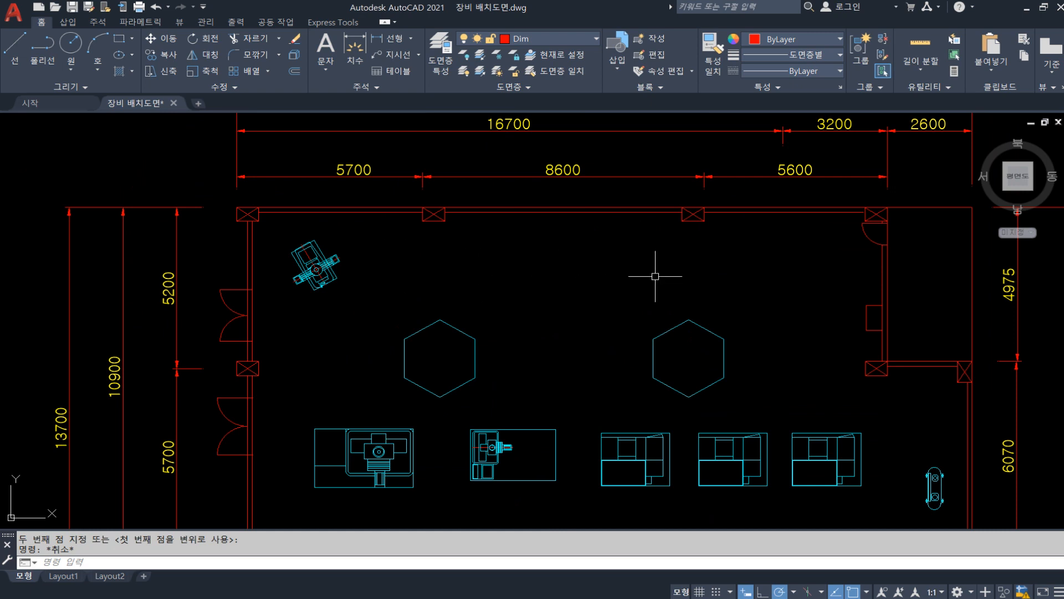
Create a rectangular array of the tilted MILL block in the floor plan's upper-left corner, with the row count set to 1
text(AR)
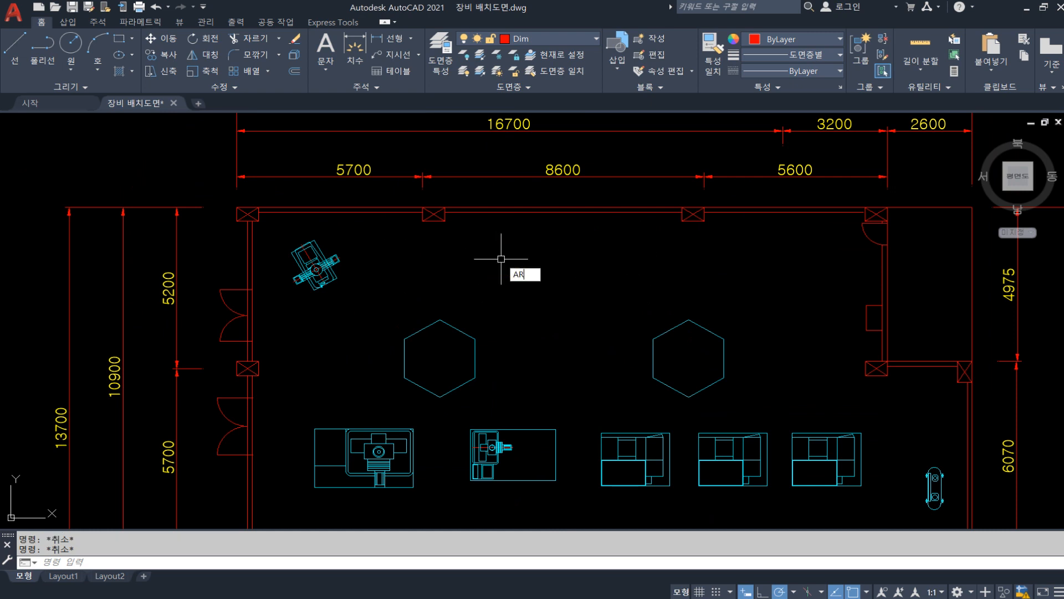
key(Return)
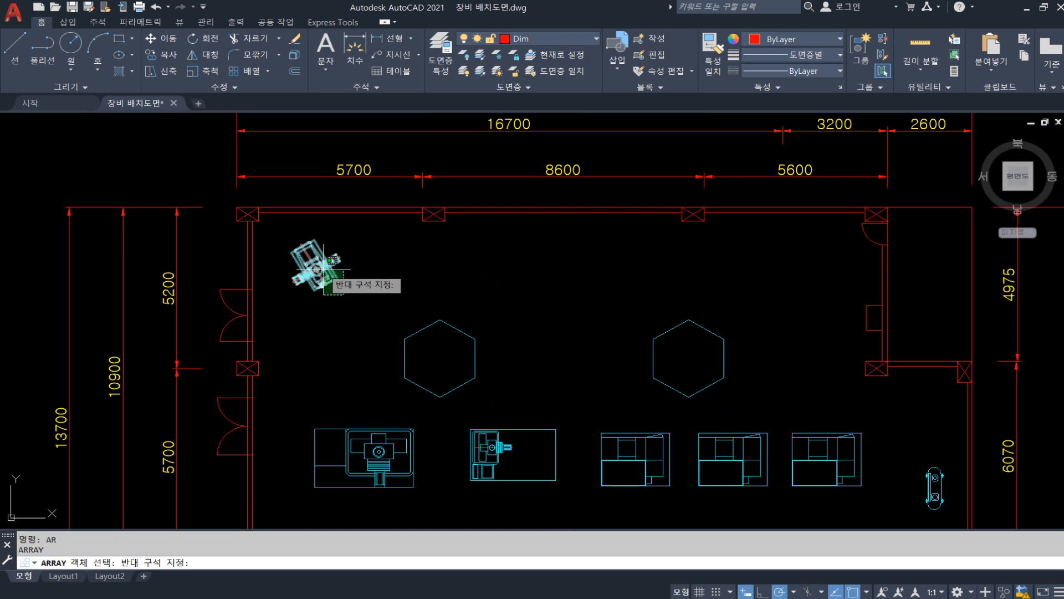
click(316, 270)
key(Return)
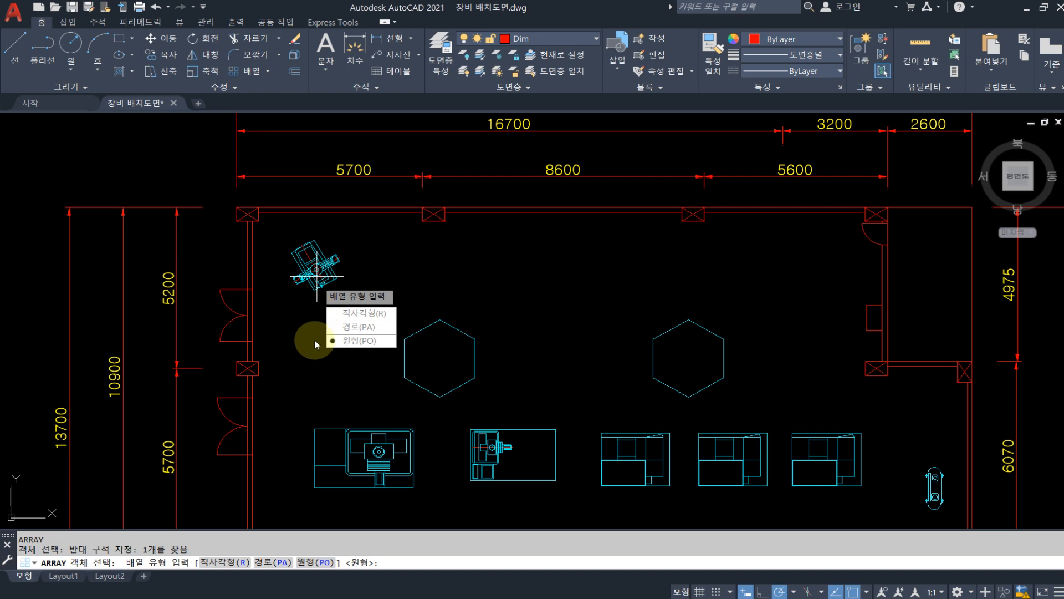
click(360, 313)
scroll(324, 285, down, 3)
scroll(333, 263, up, 2)
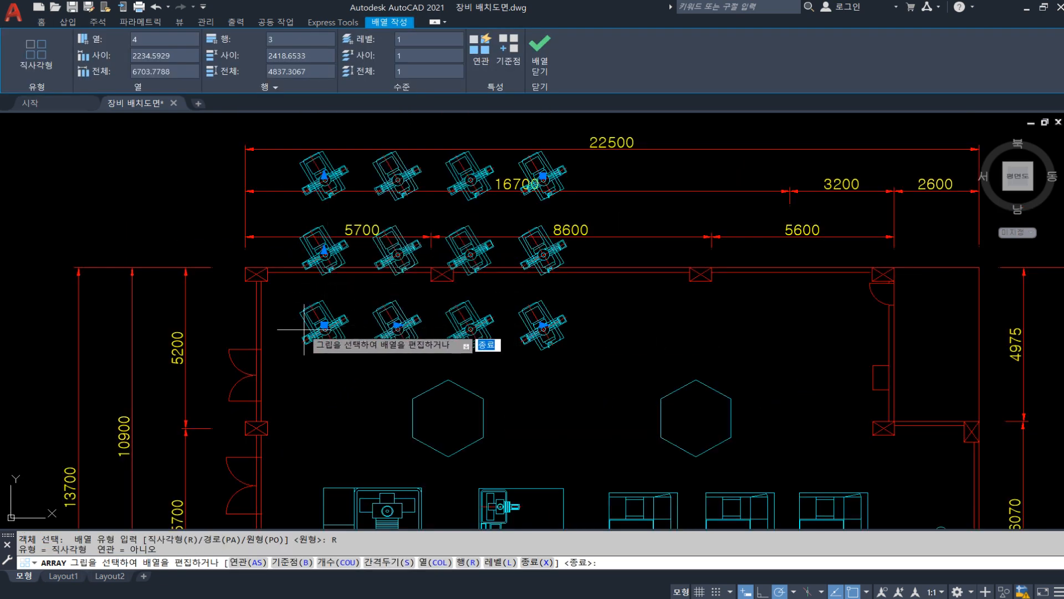
click(285, 67)
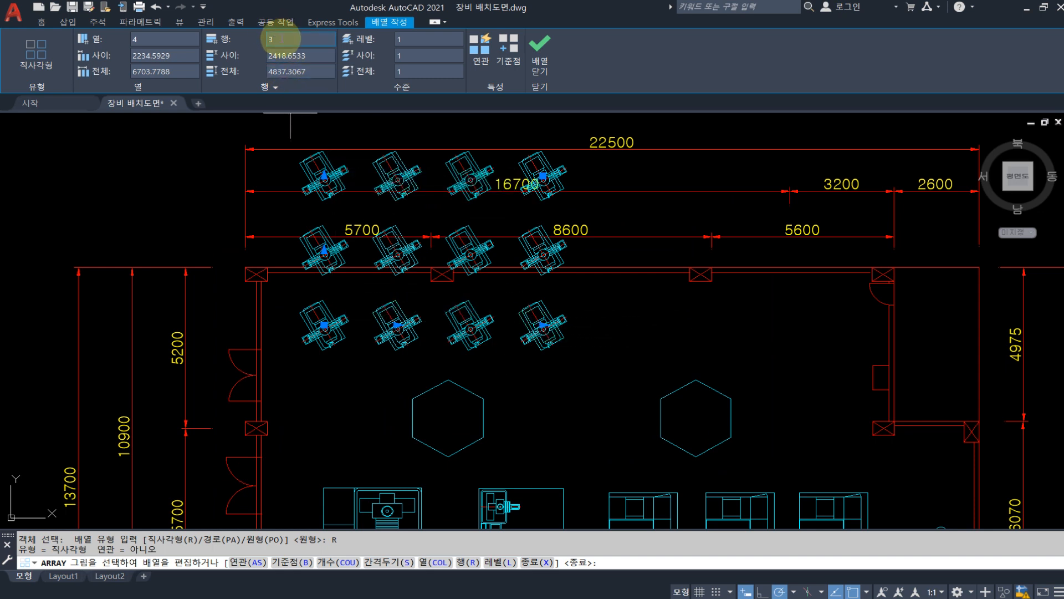
drag(283, 40, 268, 39)
text(1)
click(329, 71)
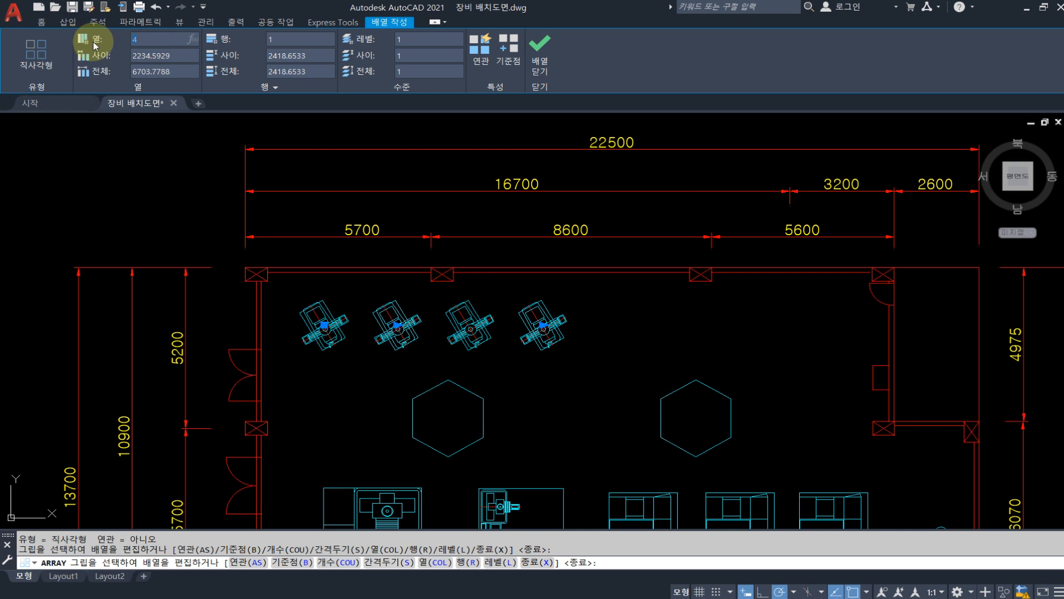
Set the MILL array's column count to 5 and finish the array
text(5)
key(Return)
click(151, 64)
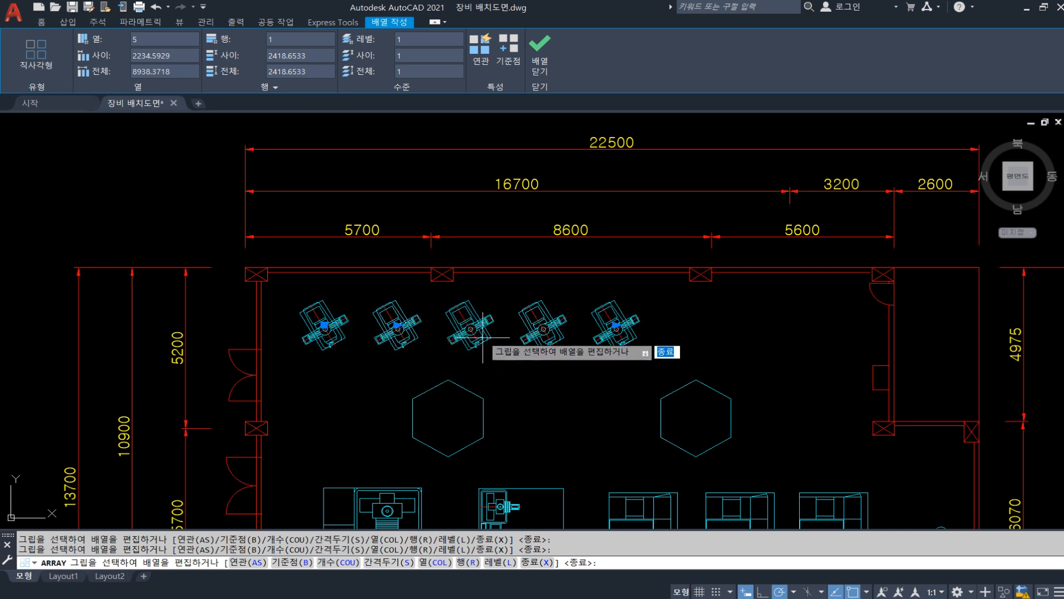
click(540, 56)
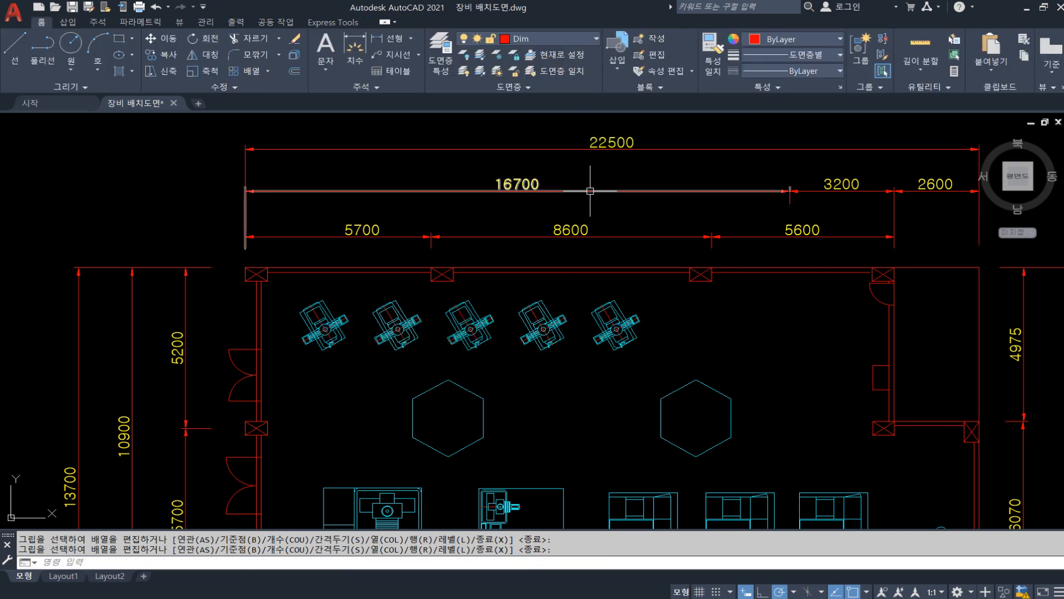
Select the hexagonal blocks and the arrayed MILL blocks to check whether each one is a separate object
middle_drag(537, 375, 526, 253)
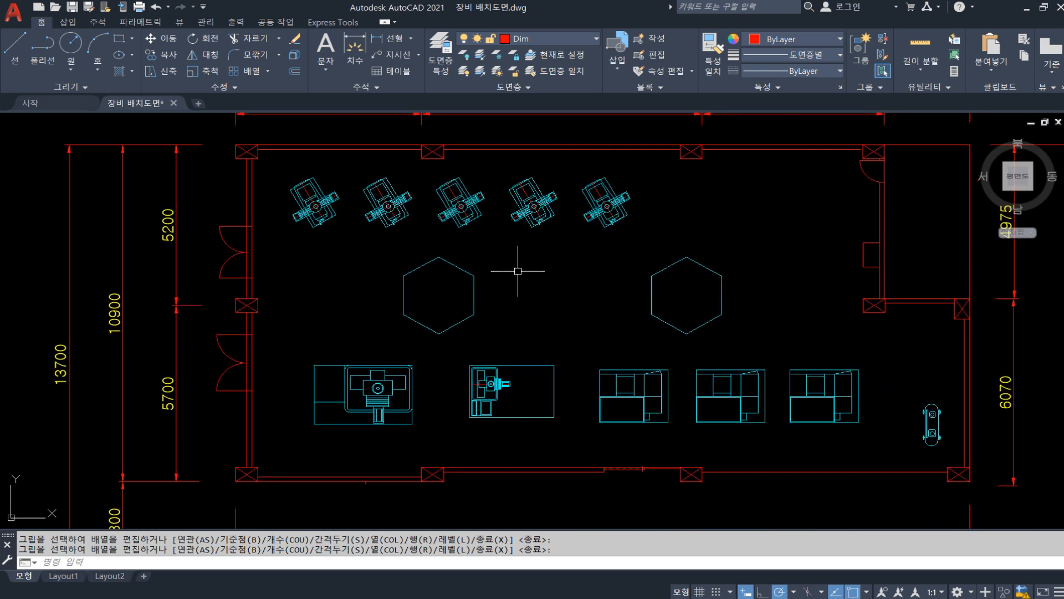
click(526, 317)
click(459, 293)
key(Escape)
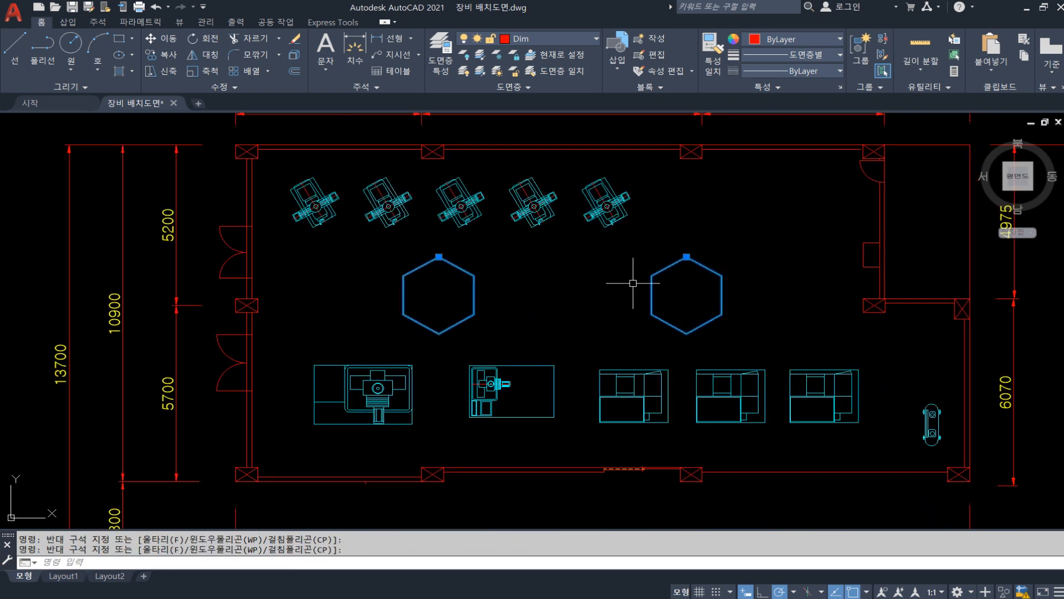
click(527, 382)
key(Escape)
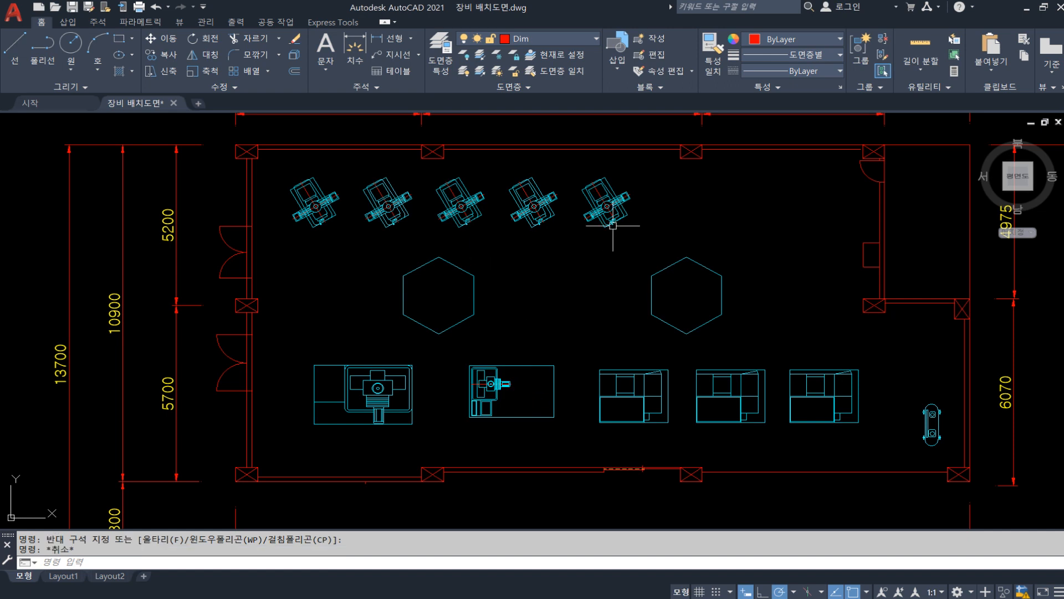
click(649, 236)
click(310, 166)
key(Escape)
click(335, 240)
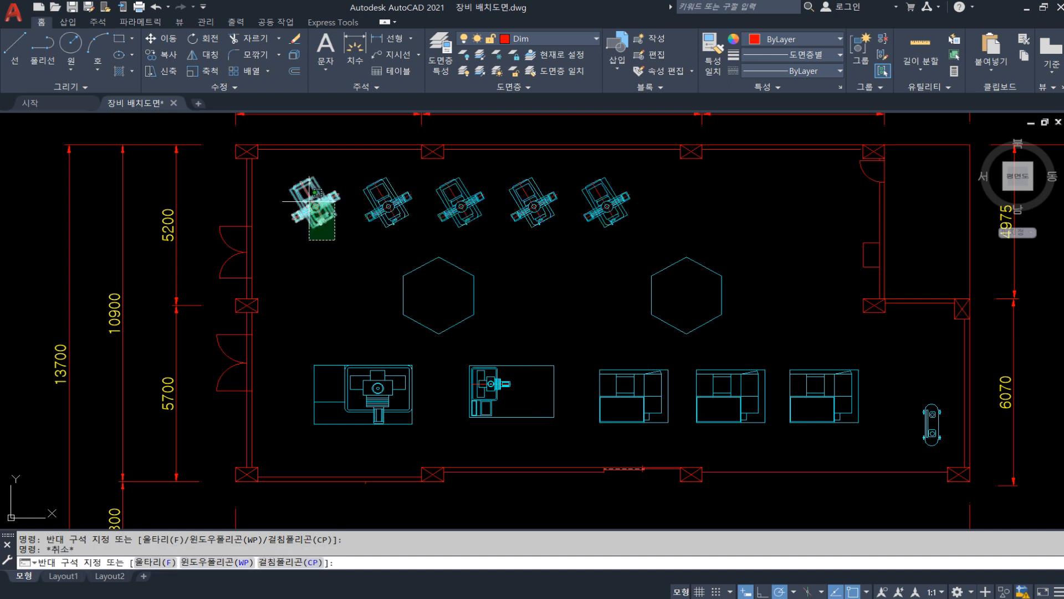
click(308, 204)
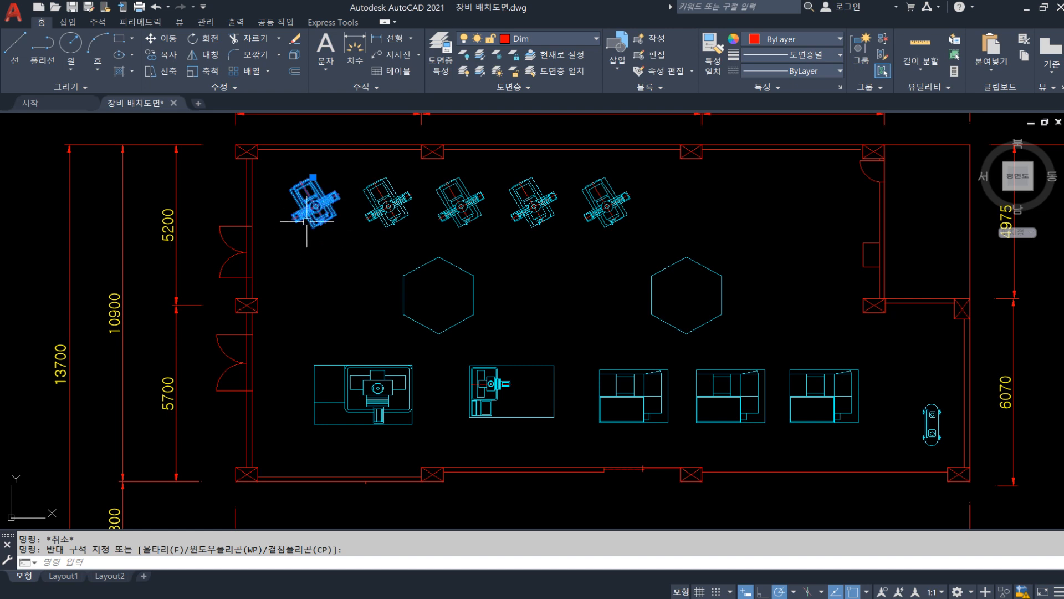
key(Escape)
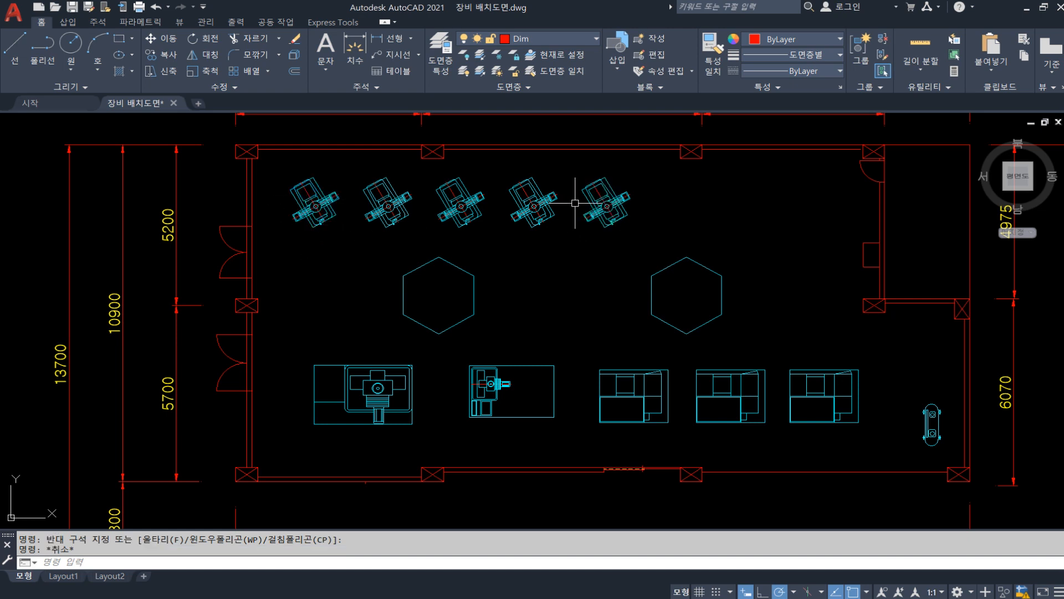
Rotate the rightmost tilted MILL block about its center circle until it stands upright
middle_drag(612, 218, 571, 228)
text(ro)
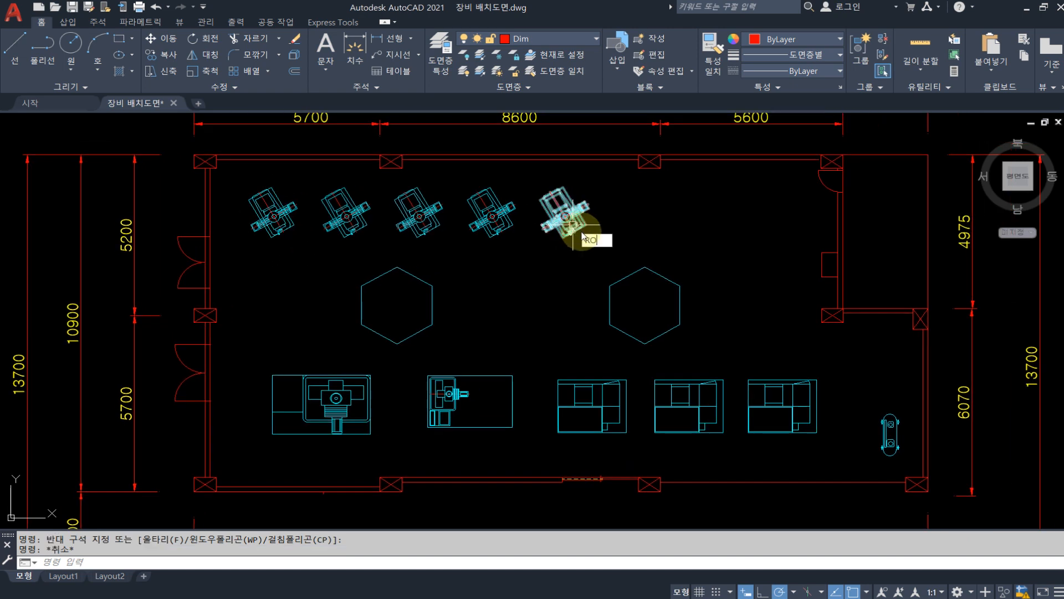
key(space)
scroll(585, 230, up, 2)
click(530, 219)
key(space)
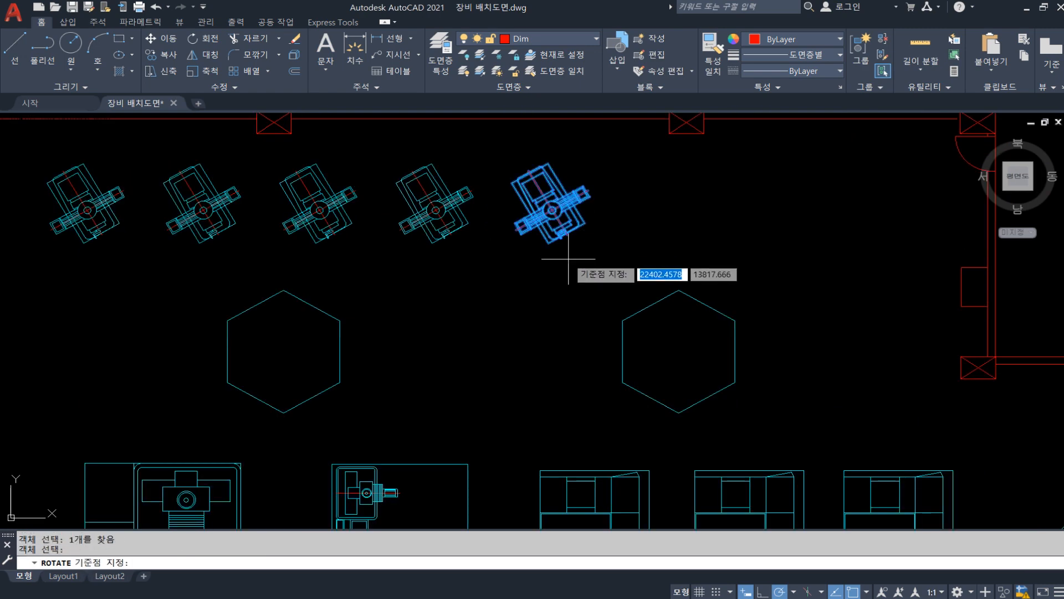
scroll(548, 220, up, 3)
click(554, 209)
scroll(554, 208, down, 2)
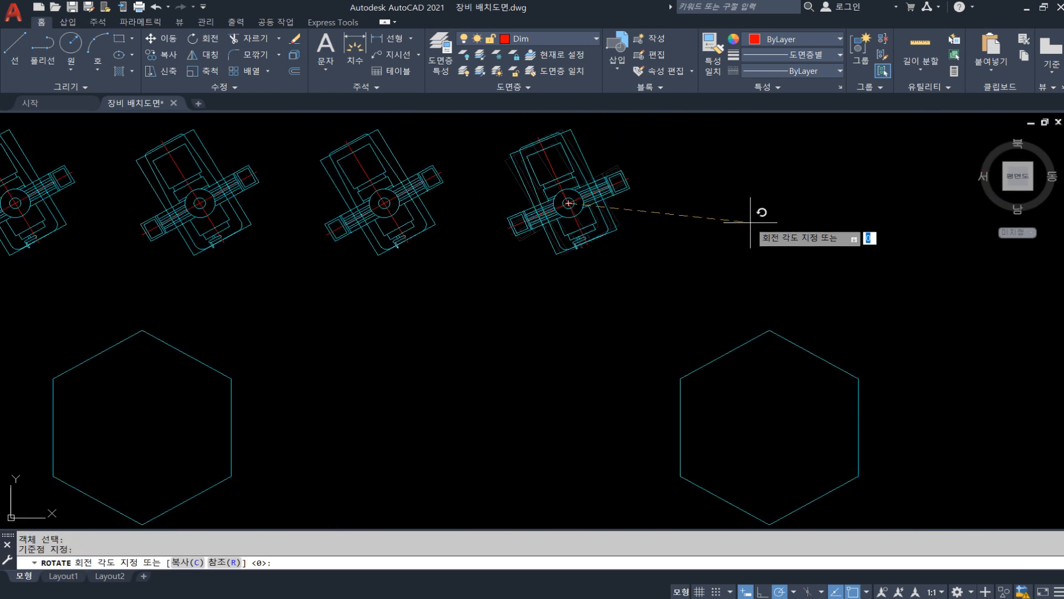
click(733, 269)
scroll(542, 307, down, 4)
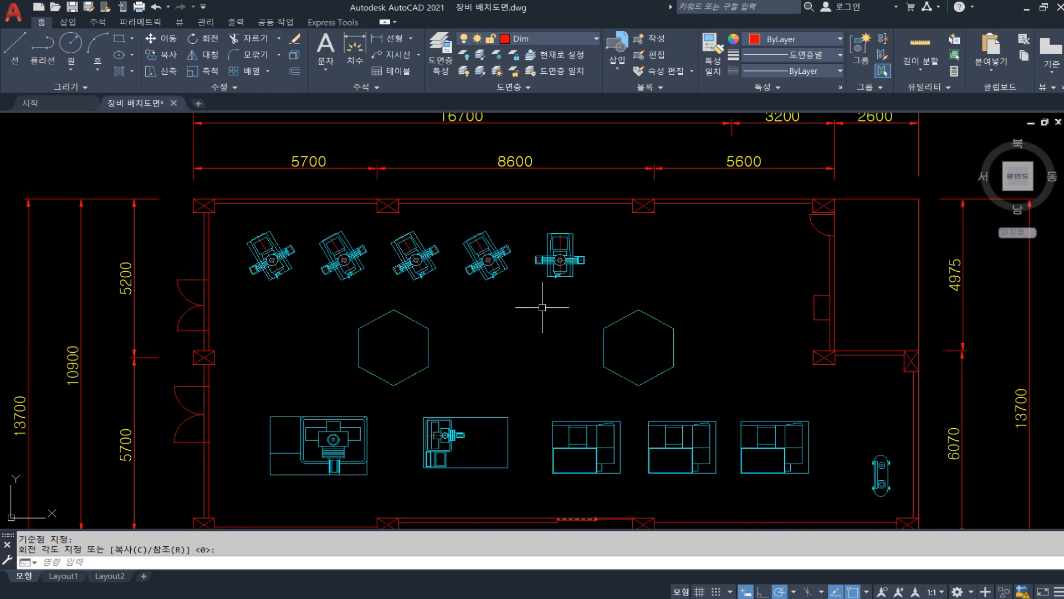
middle_drag(549, 363, 507, 293)
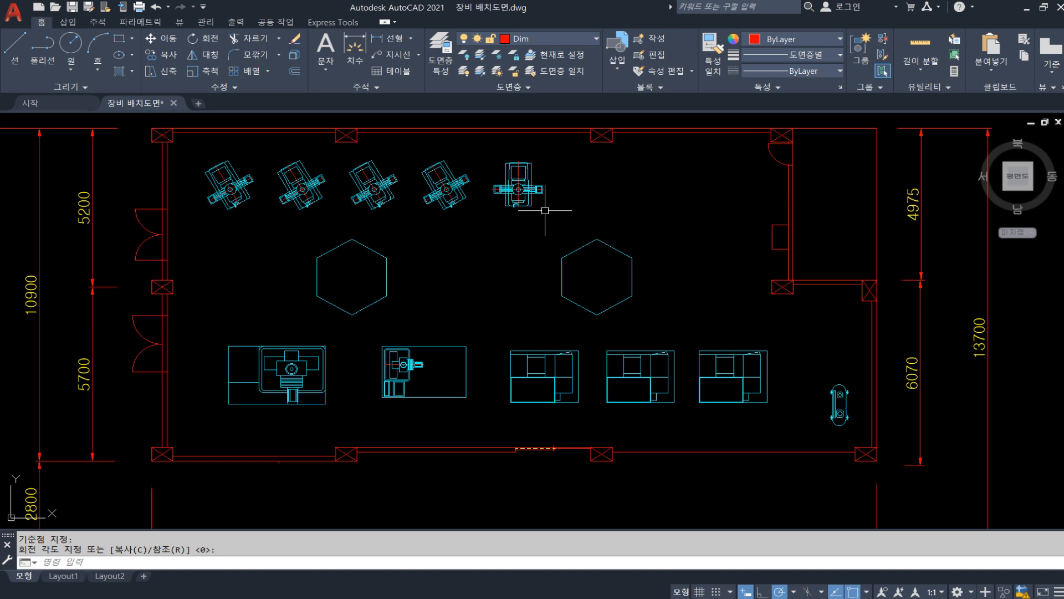
key(Escape)
key(Escape)
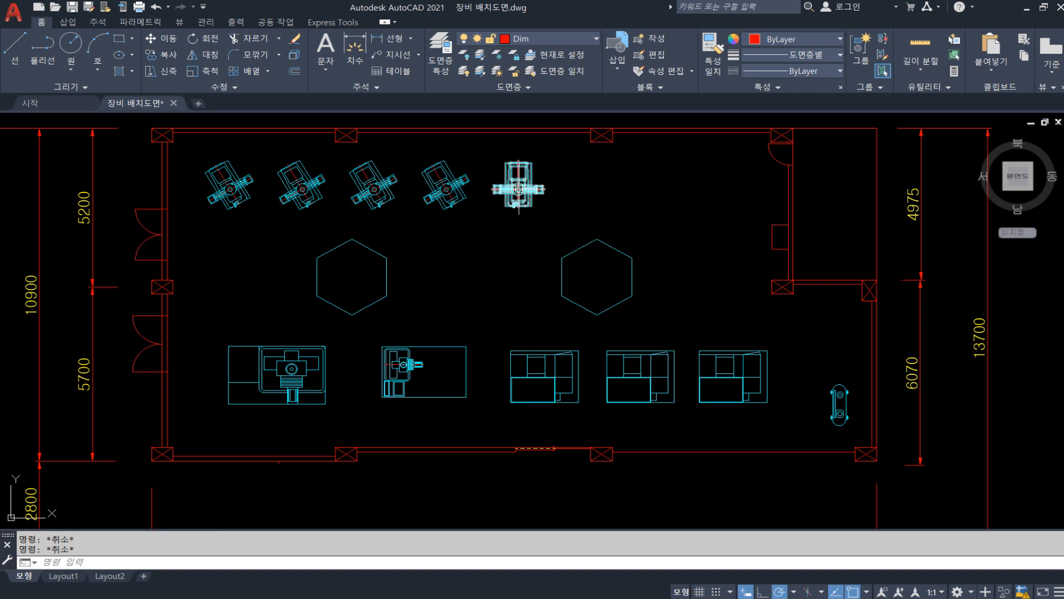
middle_drag(527, 228, 520, 247)
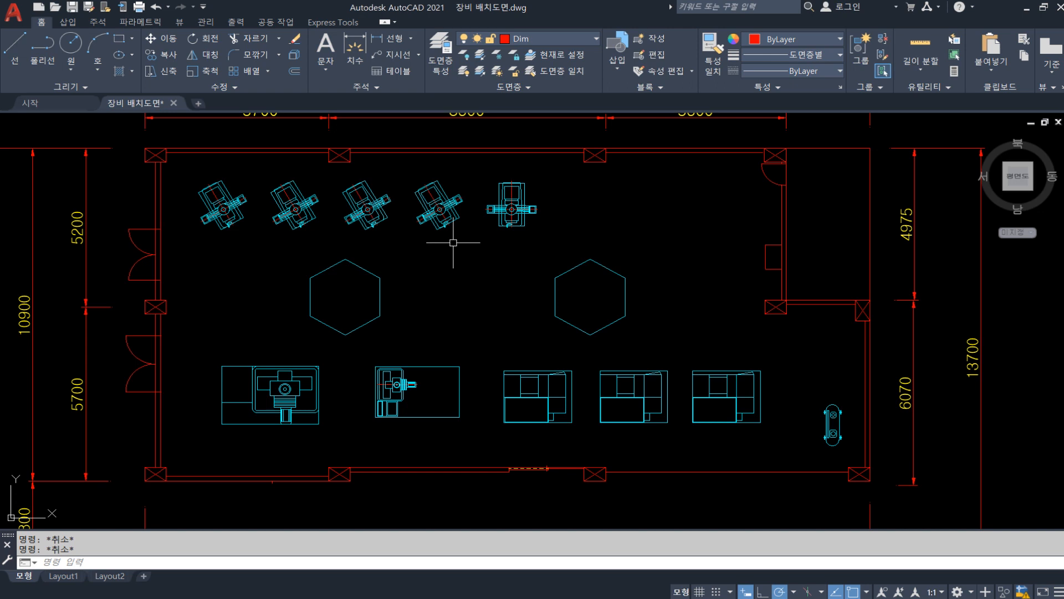
middle_drag(470, 240, 463, 246)
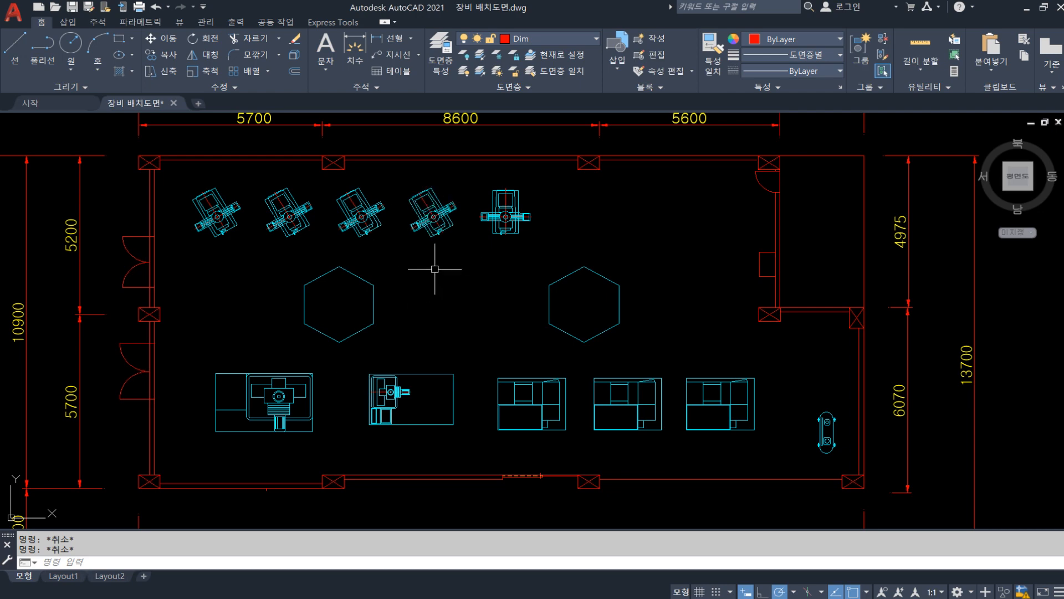
Move the rectangular lathe-shaped block from below the plan into the floor plan's upper row, beside the upright MILL block
scroll(443, 272, down, 3)
scroll(558, 447, up, 6)
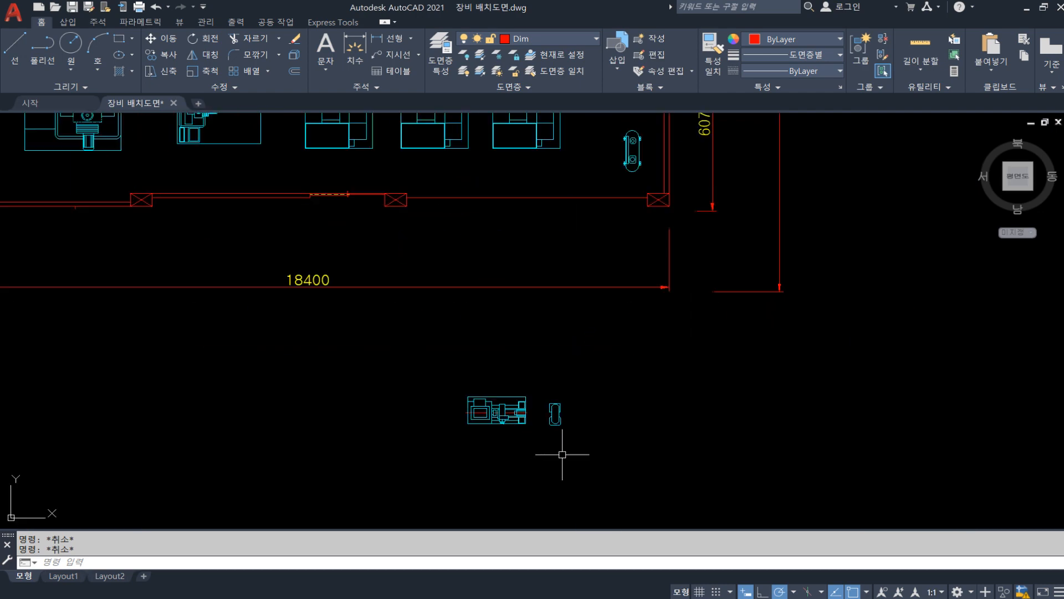
click(517, 447)
click(325, 261)
text(m)
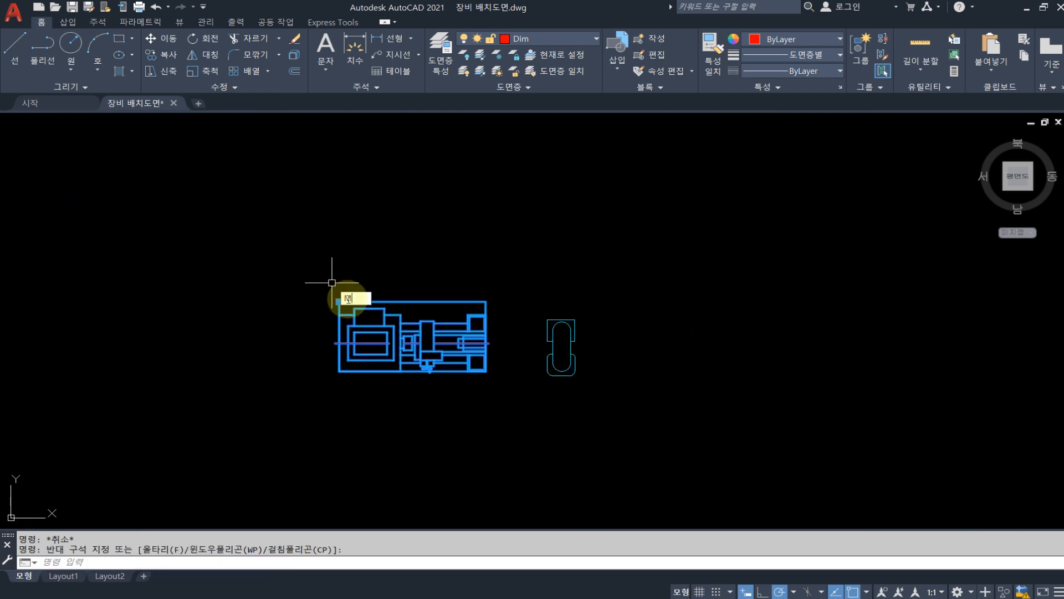
key(Return)
click(439, 332)
scroll(439, 332, down, 5)
scroll(404, 333, up, 6)
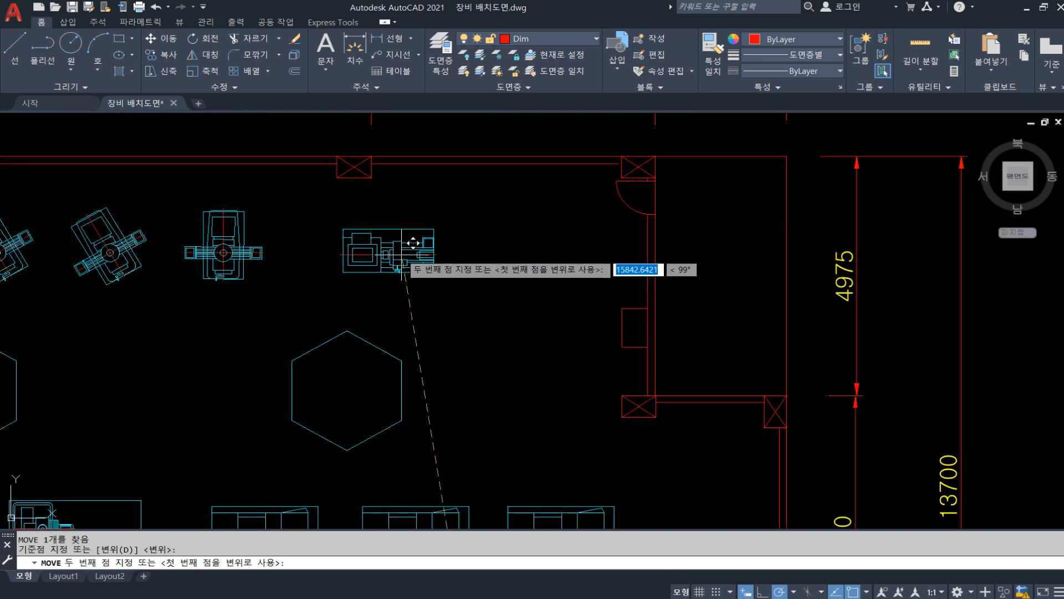
key(Escape)
Copy the lathe-shaped block horizontally to the right, placing one copy beside the original in the upper row
text(ci)
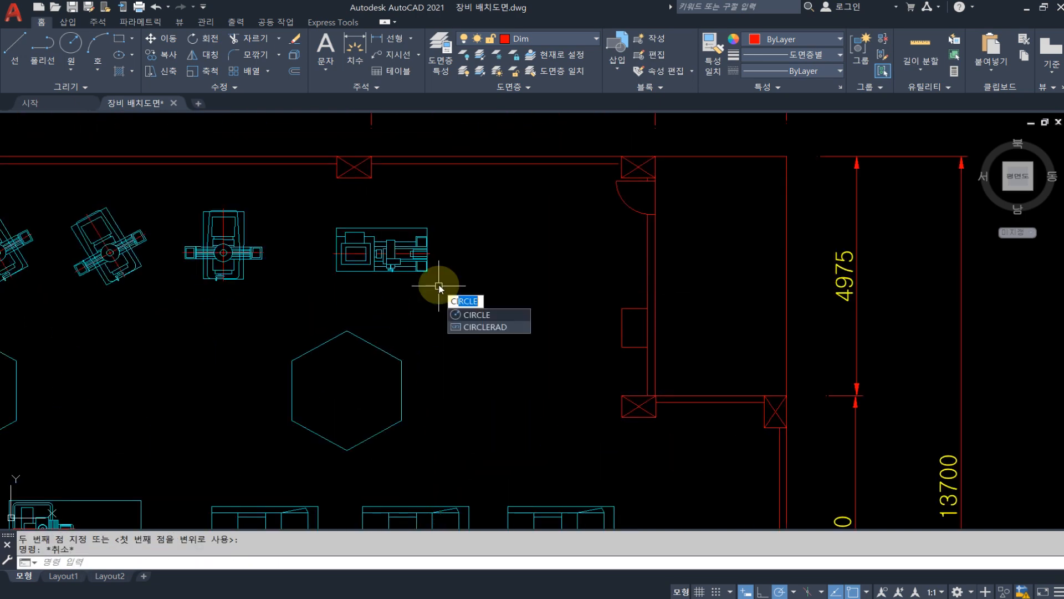
key(Escape)
text(co)
key(Return)
click(438, 286)
click(390, 248)
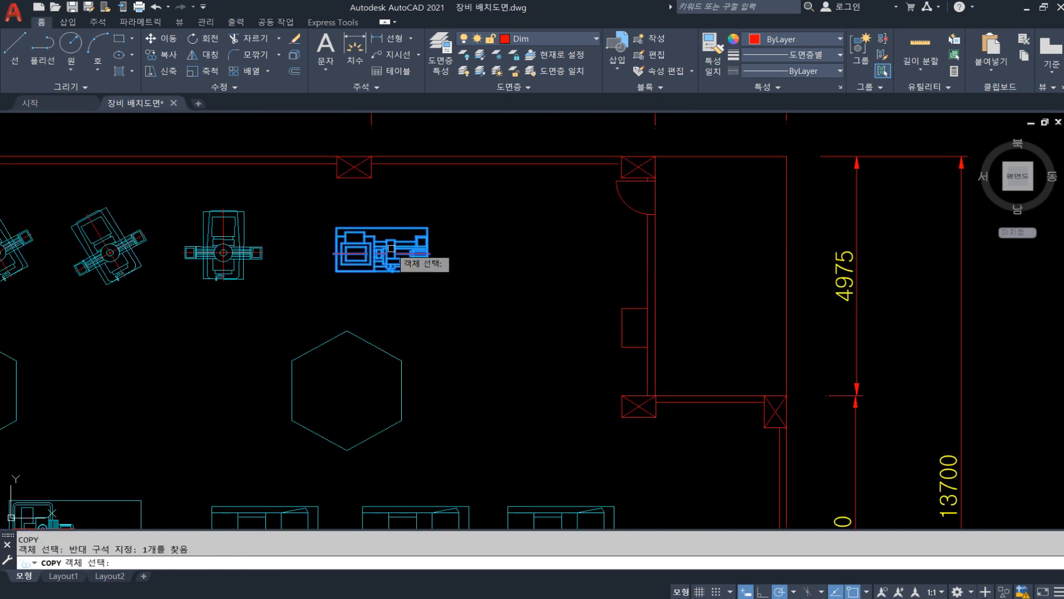
key(Return)
click(399, 296)
click(515, 299)
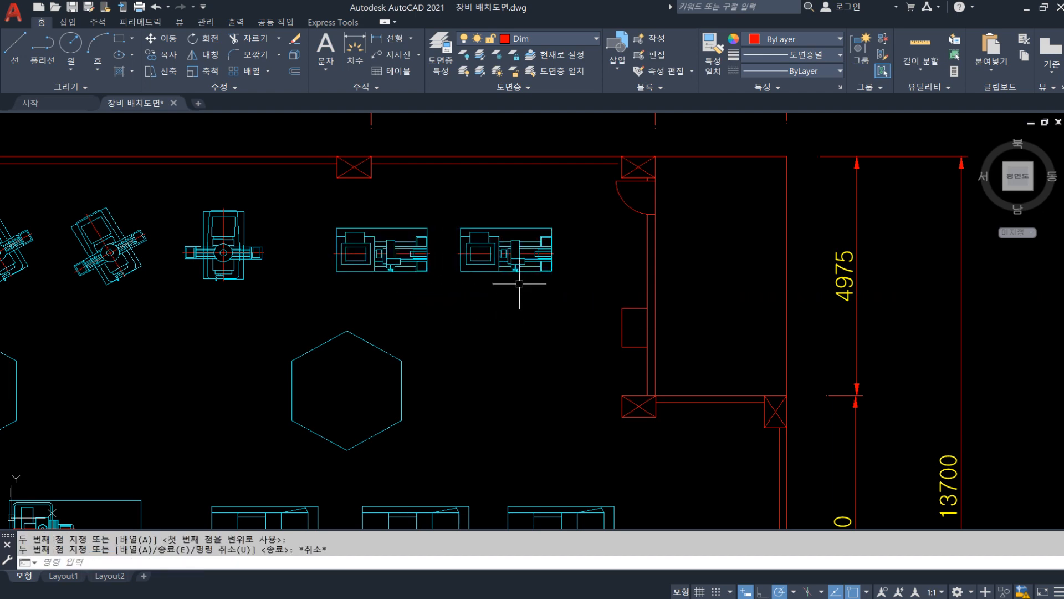
key(Escape)
Copy the small chair-shaped block from below the plan, using a base point near its center, to just below the two leftmost MILL blocks
scroll(495, 186, down, 4)
scroll(487, 368, up, 2)
click(506, 442)
key(Escape)
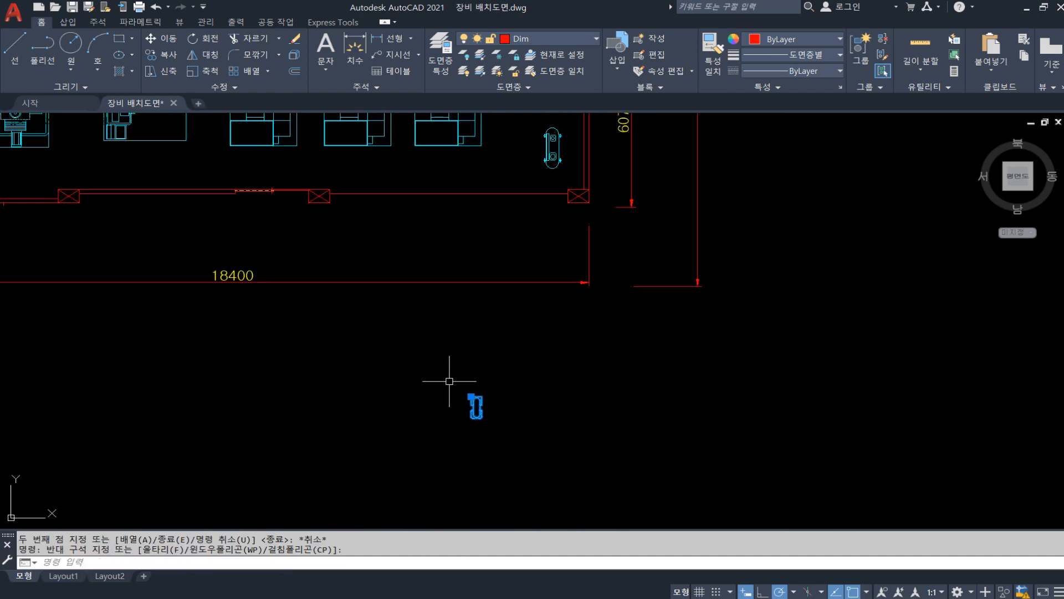
click(499, 443)
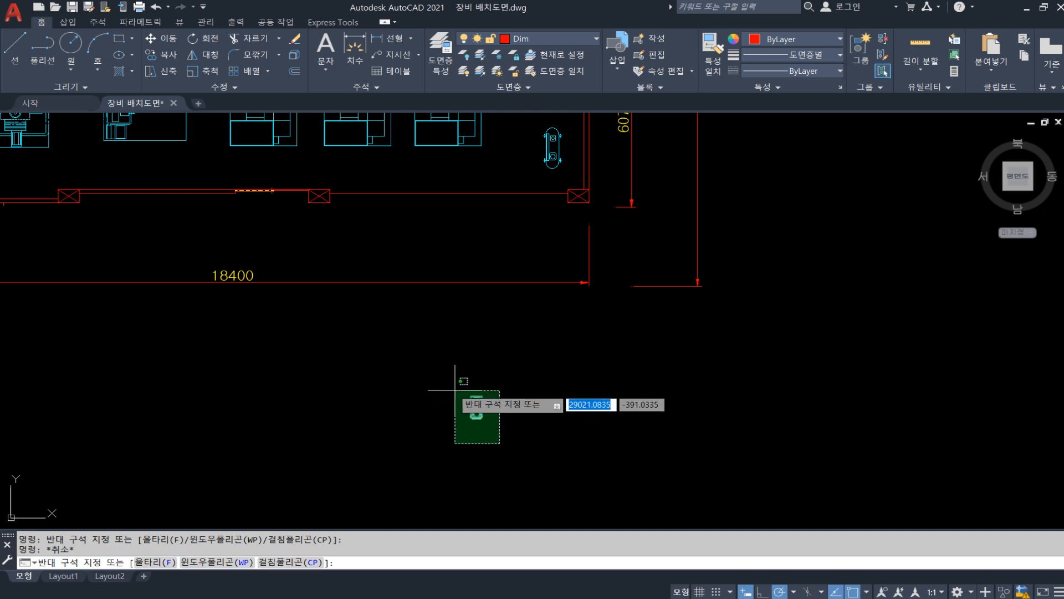
click(444, 381)
text(co)
key(Return)
scroll(491, 428, up, 6)
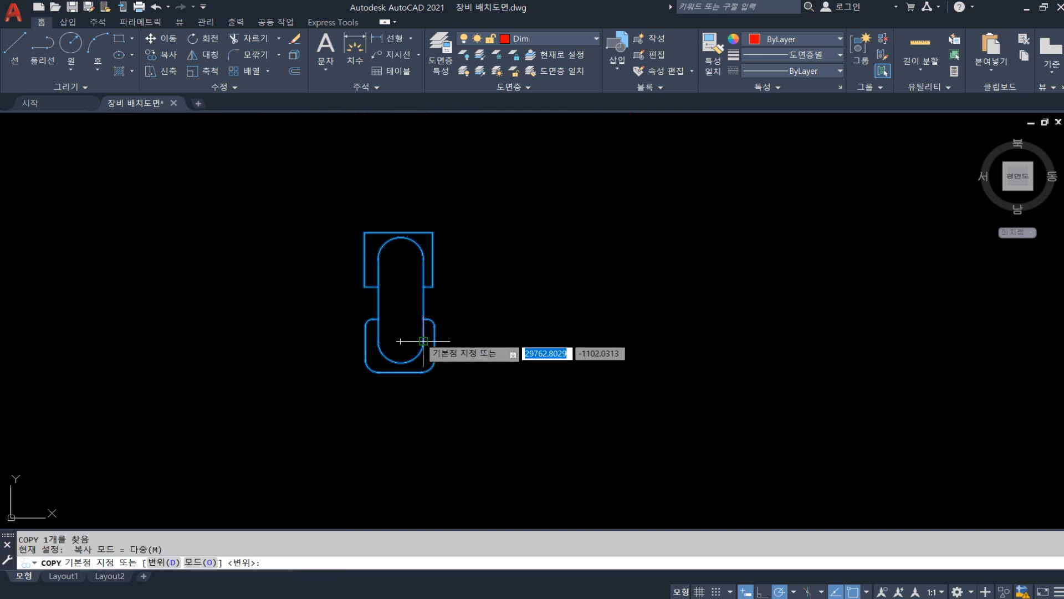
click(400, 305)
scroll(399, 304, down, 6)
scroll(247, 303, down, 5)
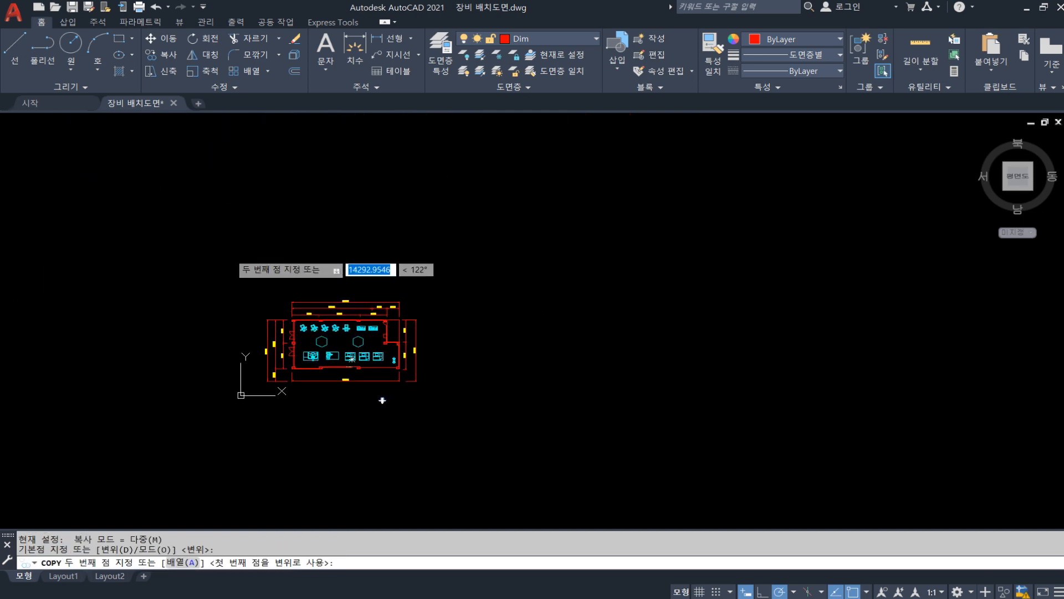
scroll(300, 349, up, 5)
click(206, 284)
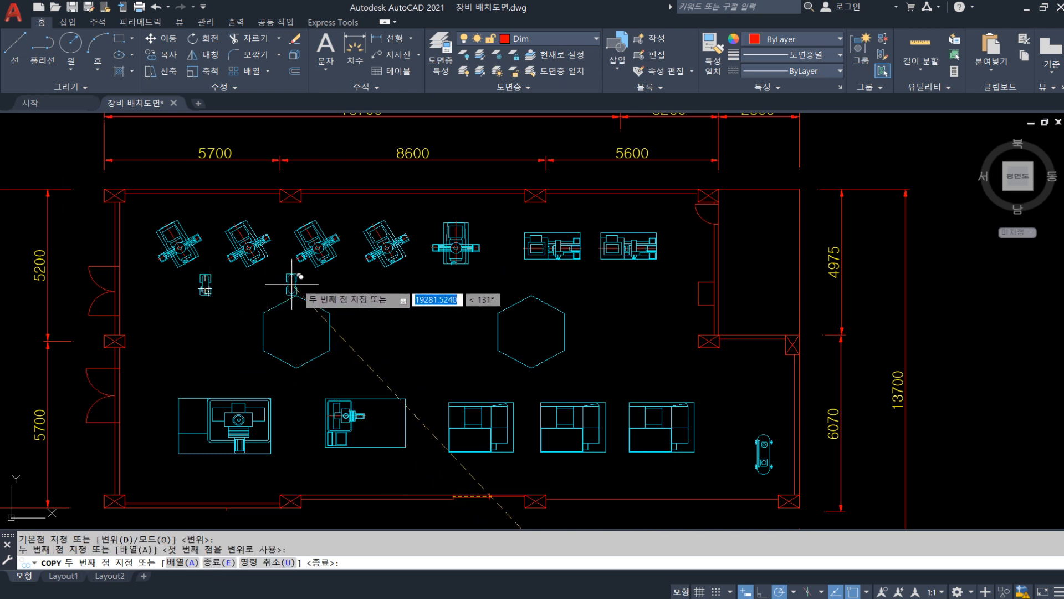
Place five more copies of the chair block: two below the upper equipment row and three beside the lower-row machines
click(351, 288)
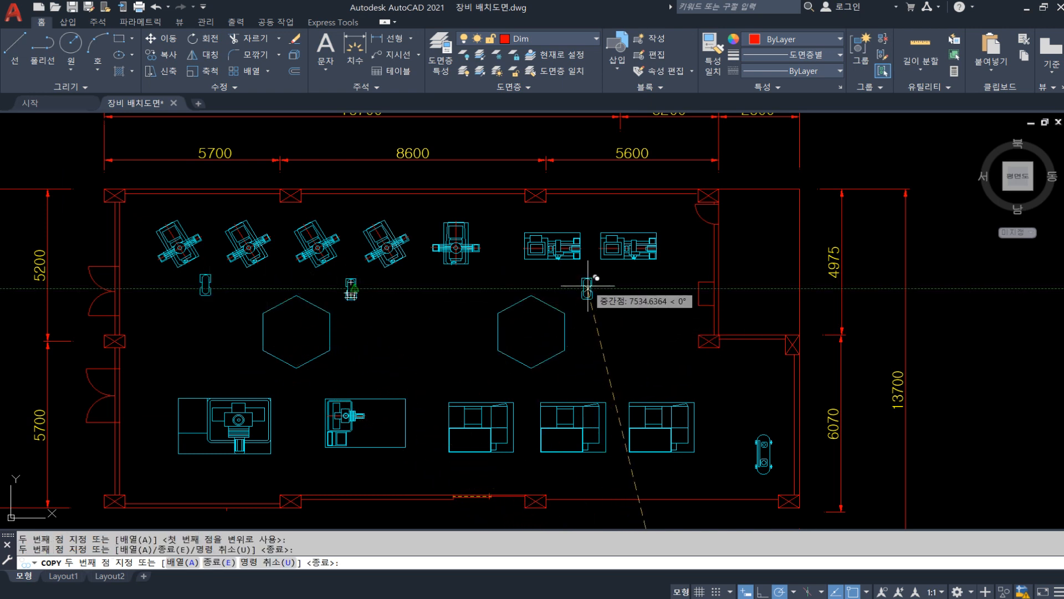
click(588, 288)
click(431, 400)
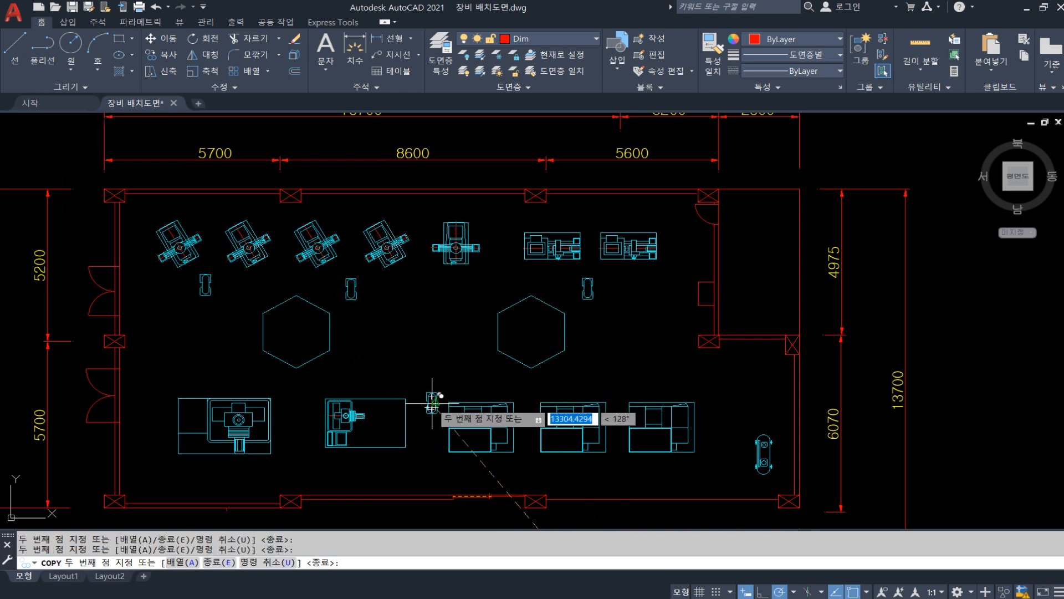
click(296, 401)
click(715, 404)
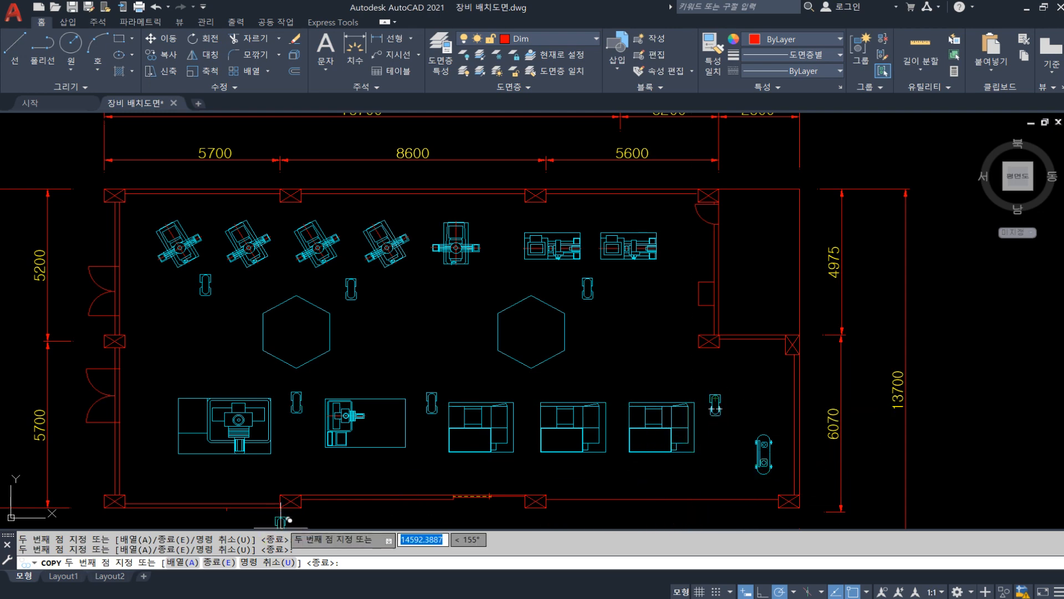
key(Escape)
Erase the leftover original chair block below the floor plan
scroll(436, 318, down, 4)
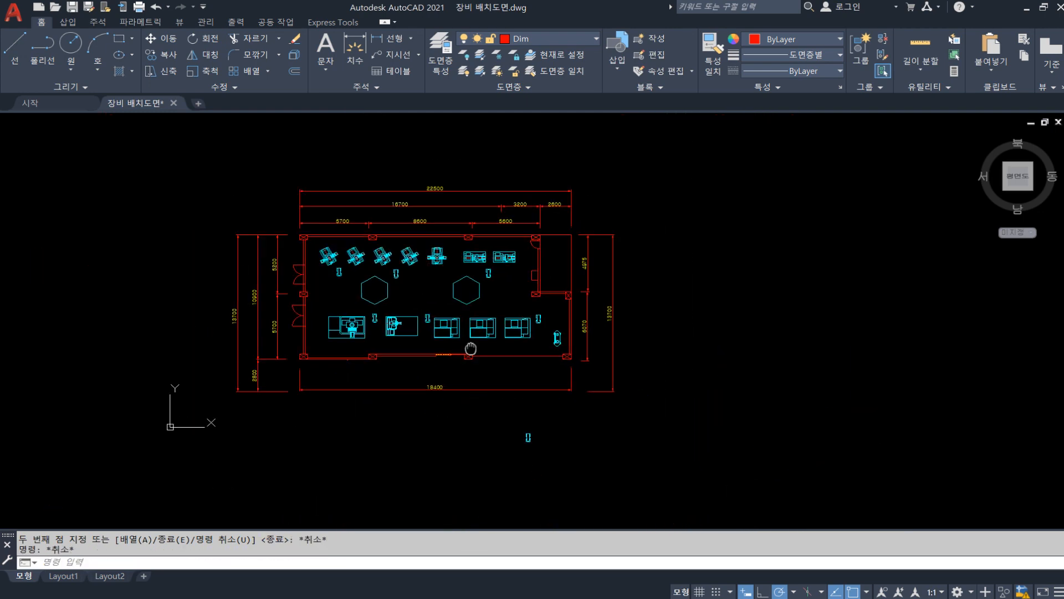
scroll(523, 399, up, 5)
click(464, 358)
text(E)
key(space)
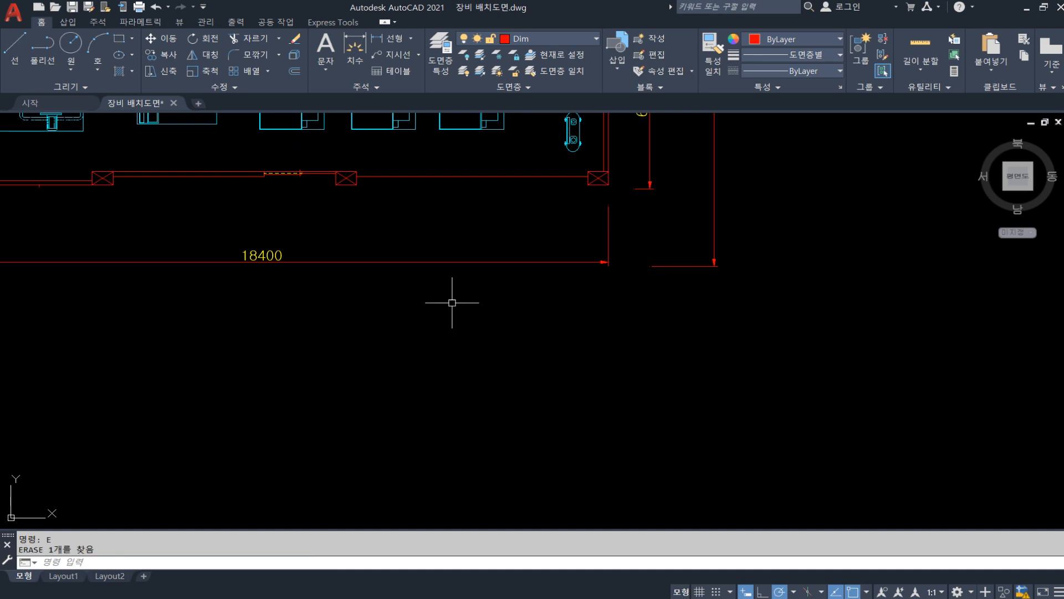
middle_drag(378, 215, 492, 444)
middle_drag(428, 264, 446, 306)
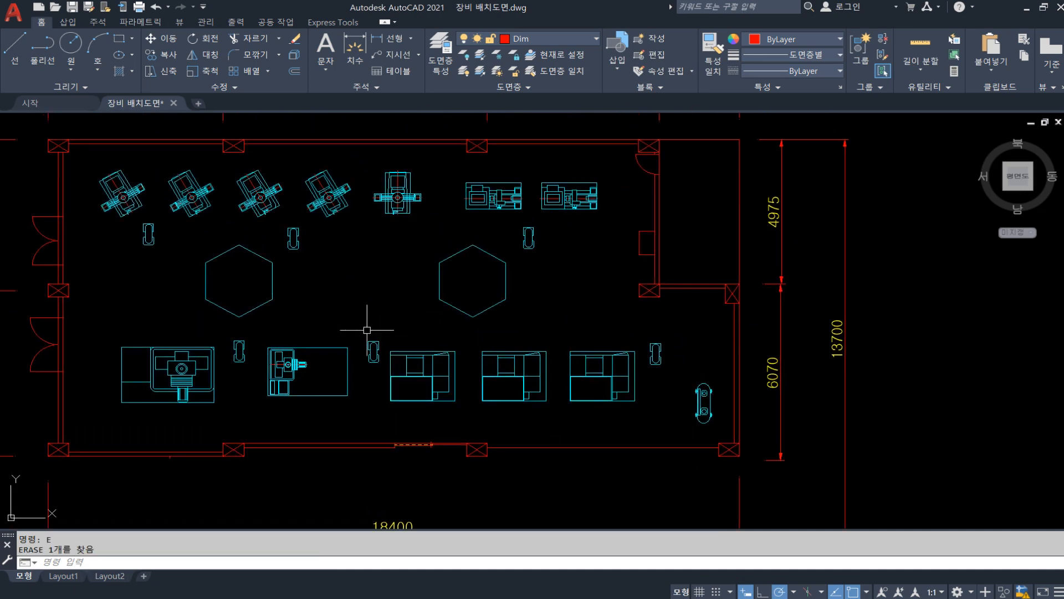
Examine the arranged equipment blocks, both close up and across the whole floor plan
scroll(388, 354, up, 4)
key(Escape)
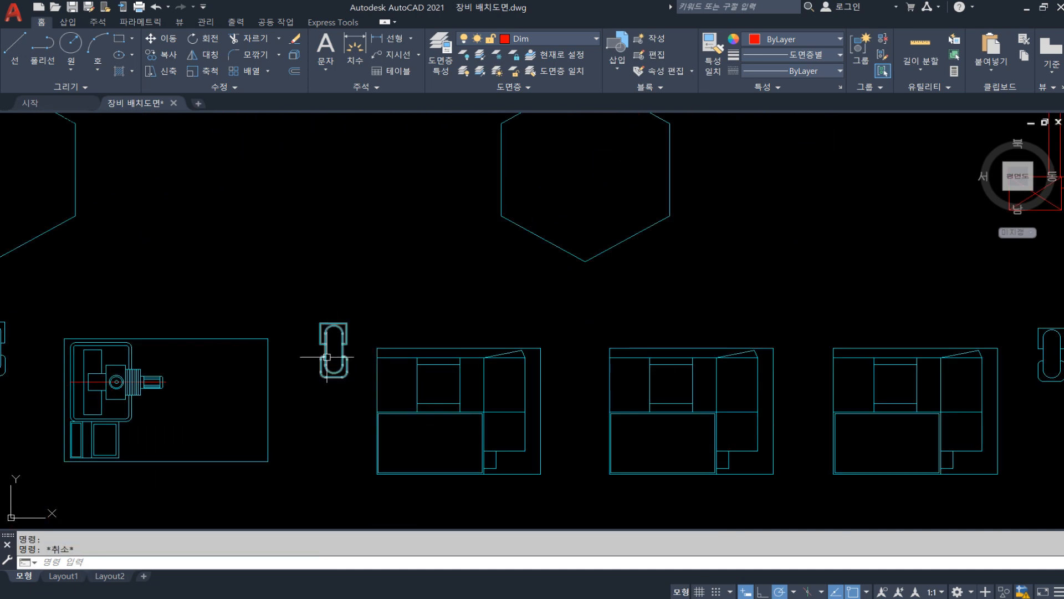
key(Escape)
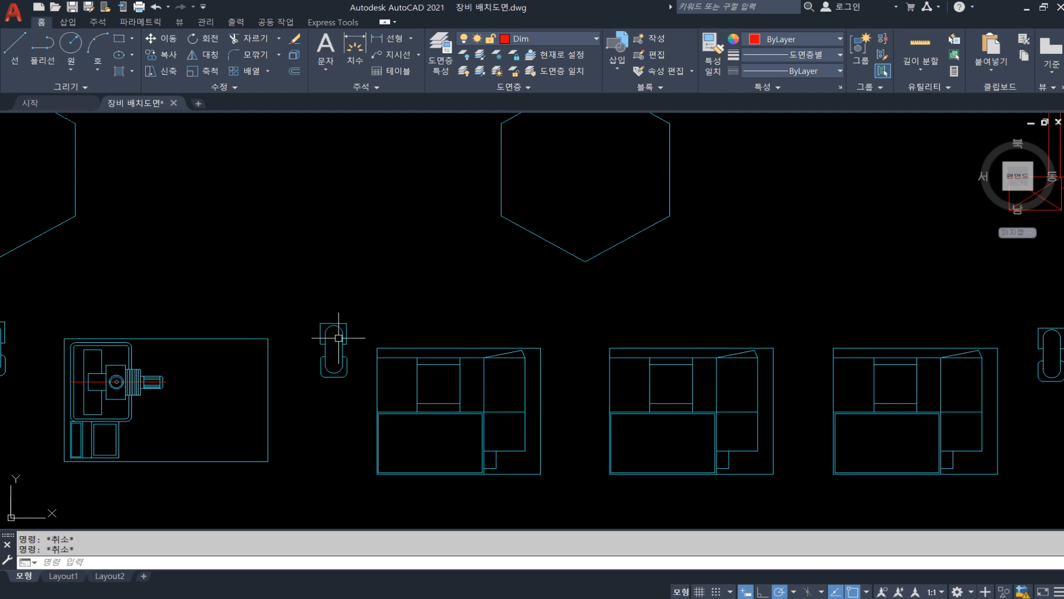
scroll(341, 332, down, 6)
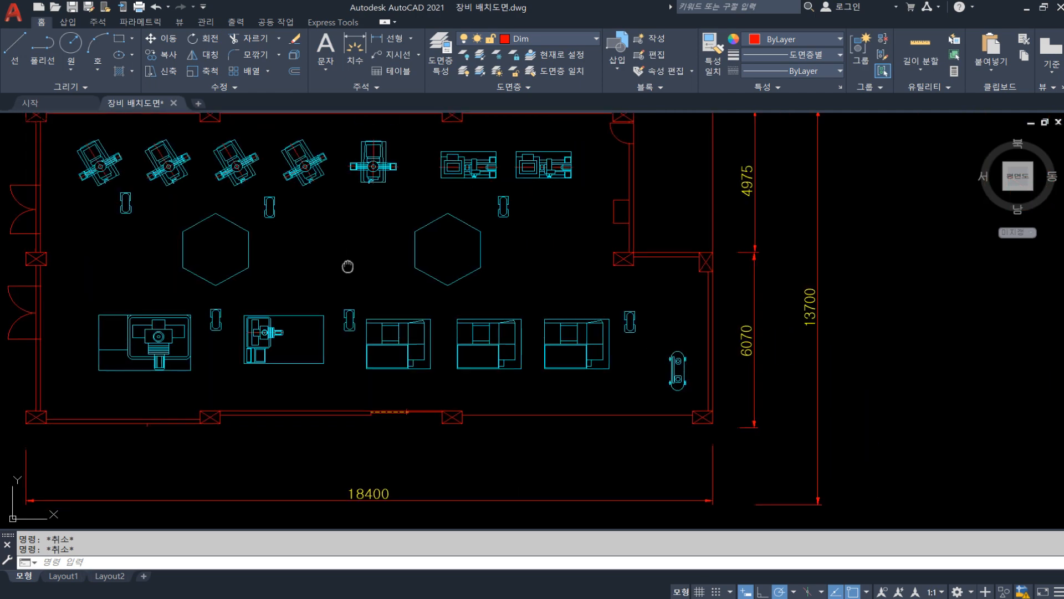
scroll(425, 327, up, 3)
scroll(425, 327, down, 3)
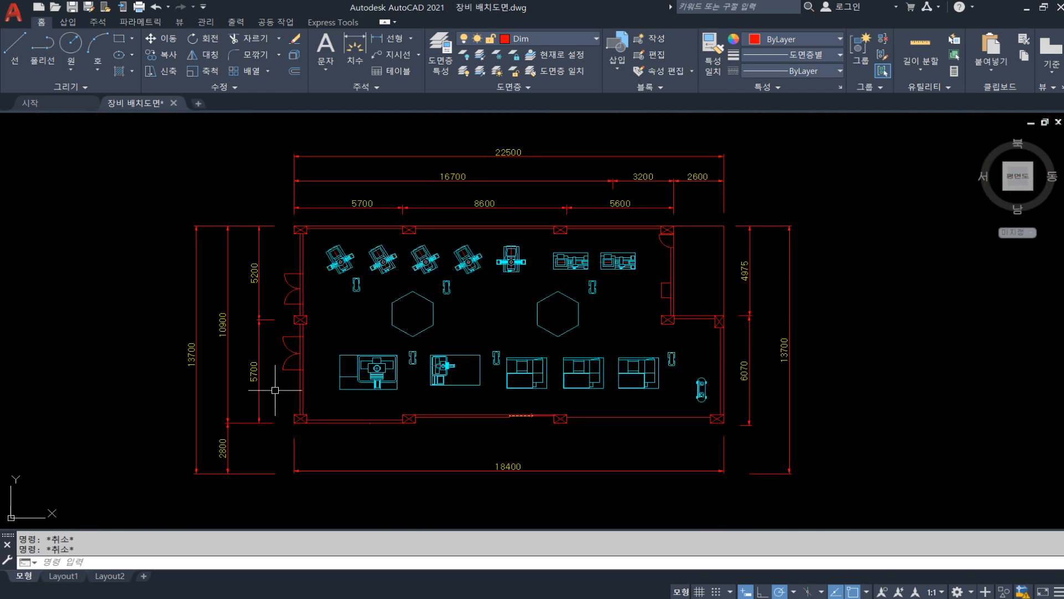
scroll(366, 336, up, 3)
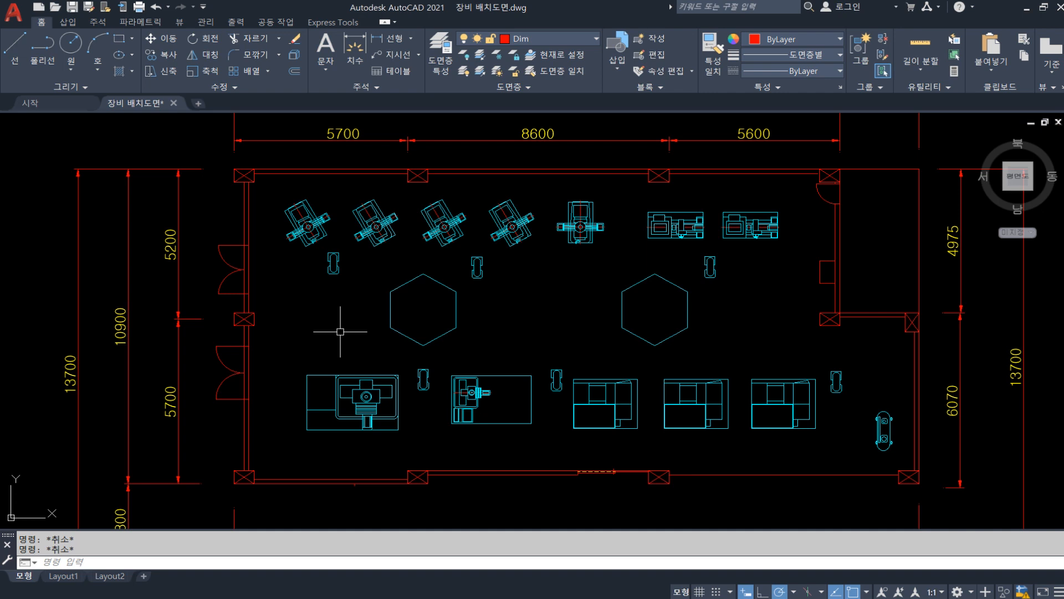
scroll(388, 328, up, 2)
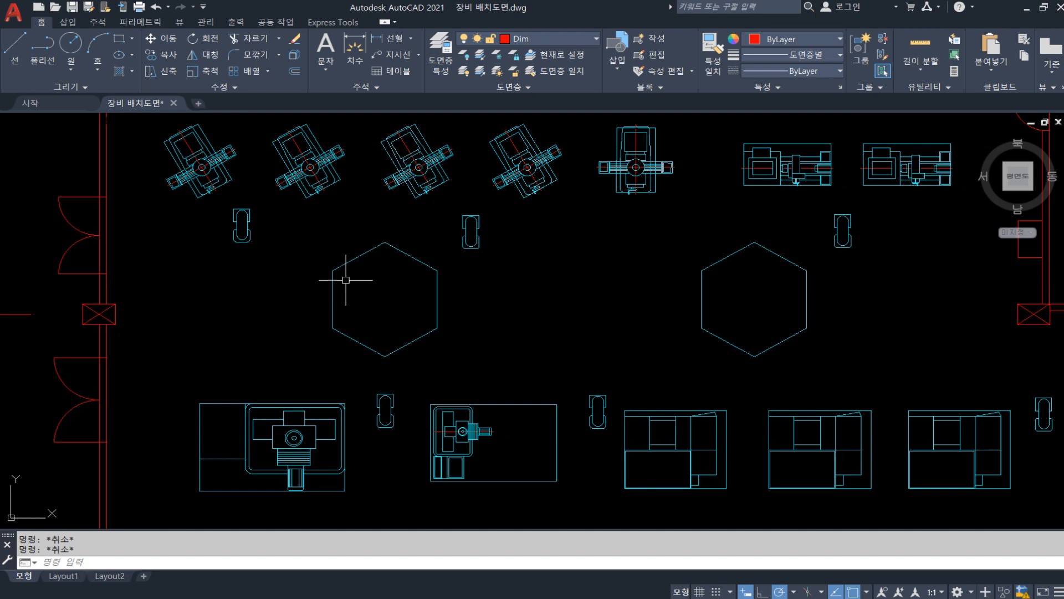
scroll(349, 283, down, 2)
middle_drag(419, 317, 383, 313)
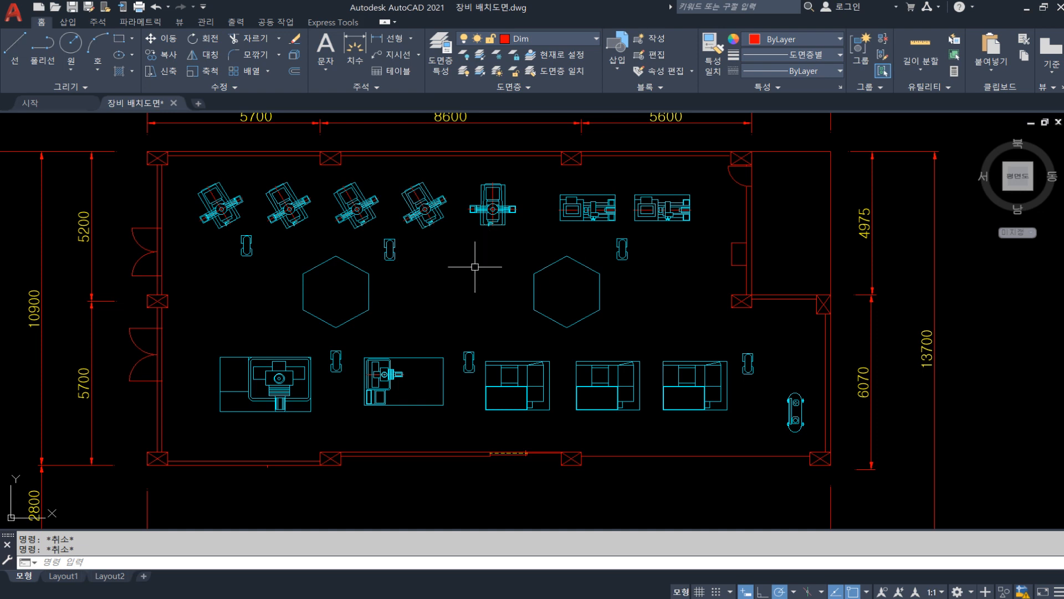
middle_drag(472, 267, 466, 279)
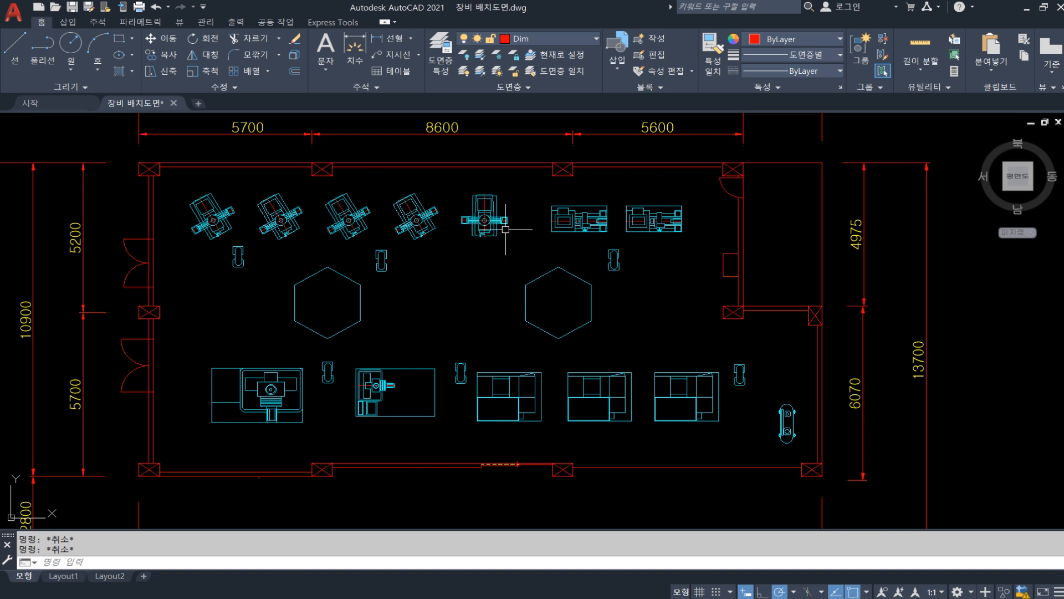
mouse_move(475, 218)
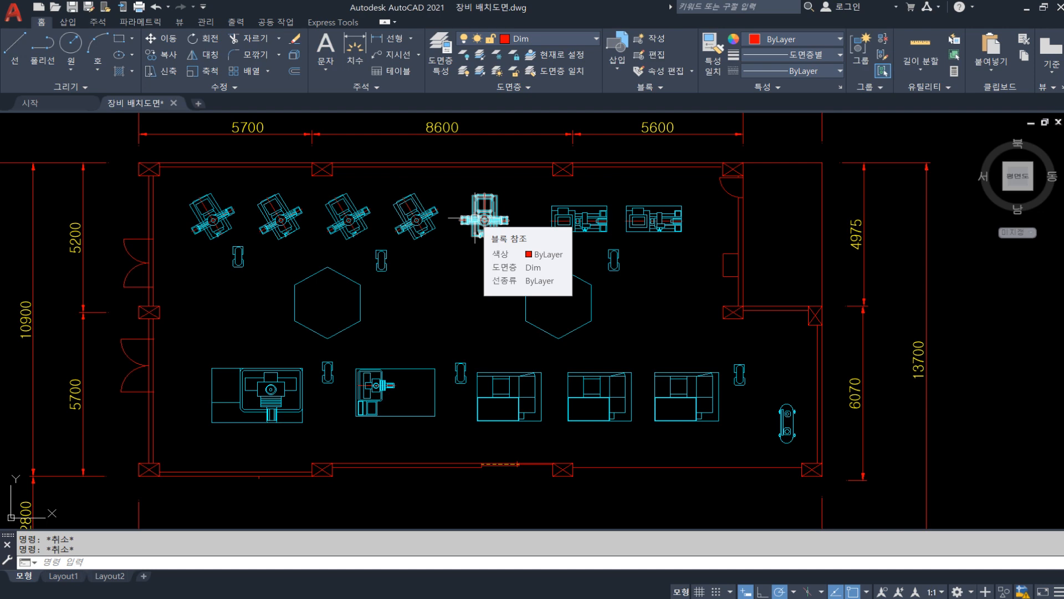
Try to write the upright MILL block to a drawing file with WBLOCK, selecting the block and picking its insertion base point
scroll(504, 245, up, 4)
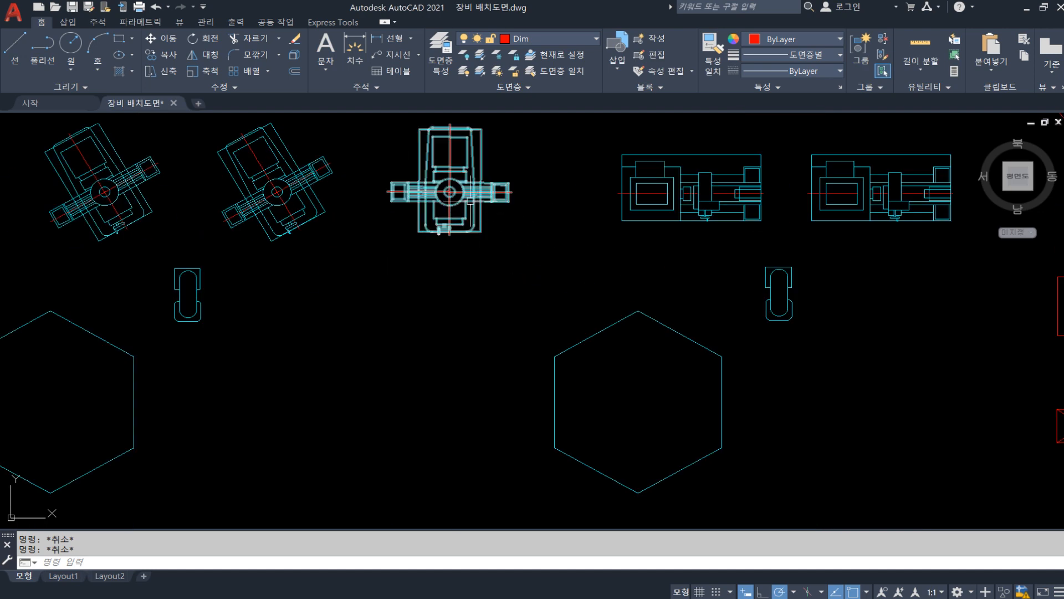
middle_drag(475, 197, 483, 266)
text(w)
key(Return)
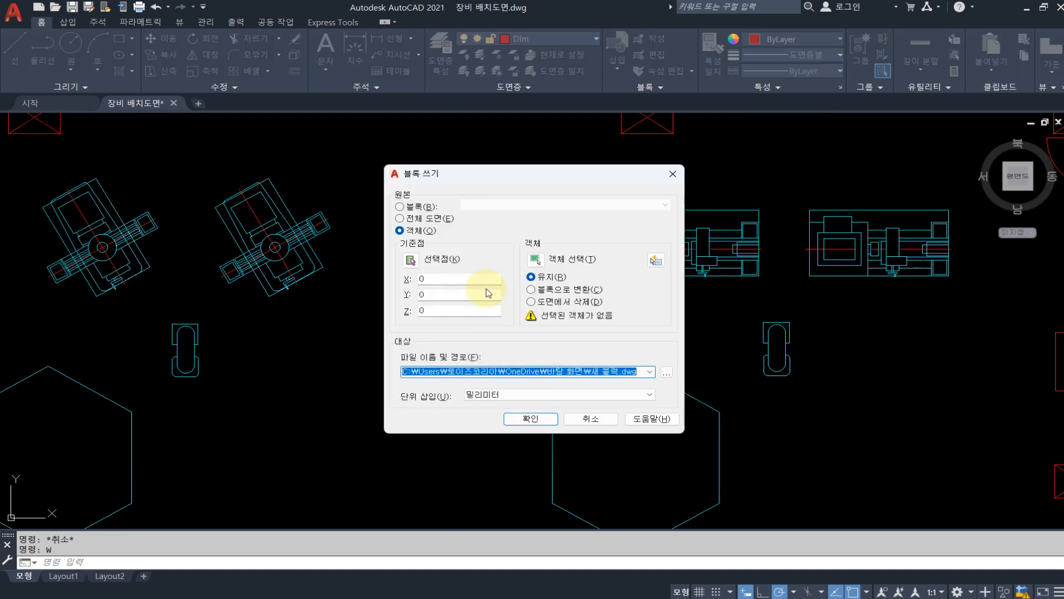
click(535, 258)
click(537, 326)
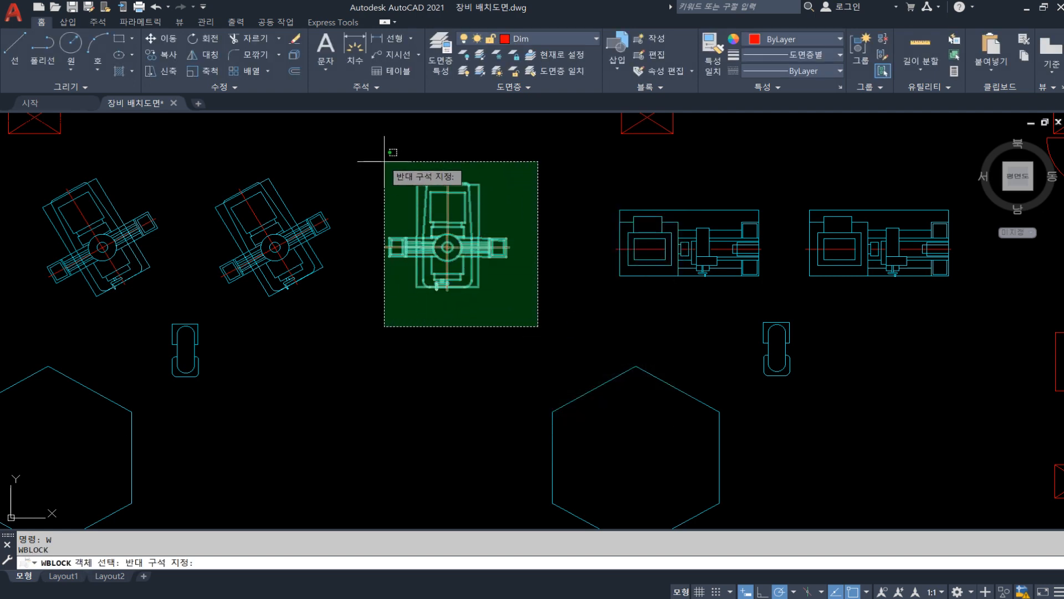
click(382, 158)
key(Return)
click(413, 261)
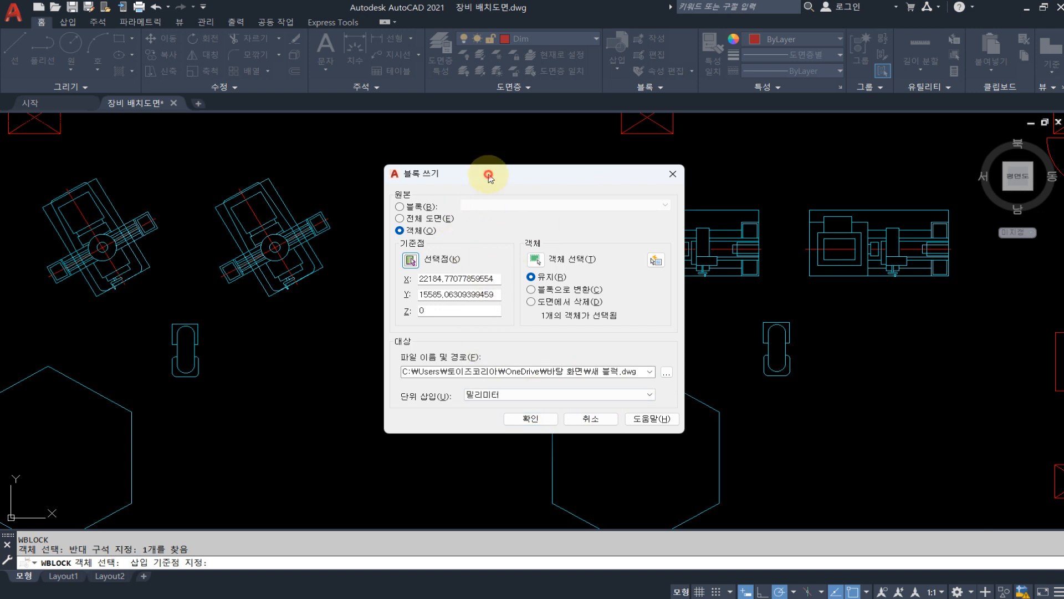
drag(486, 174, 659, 253)
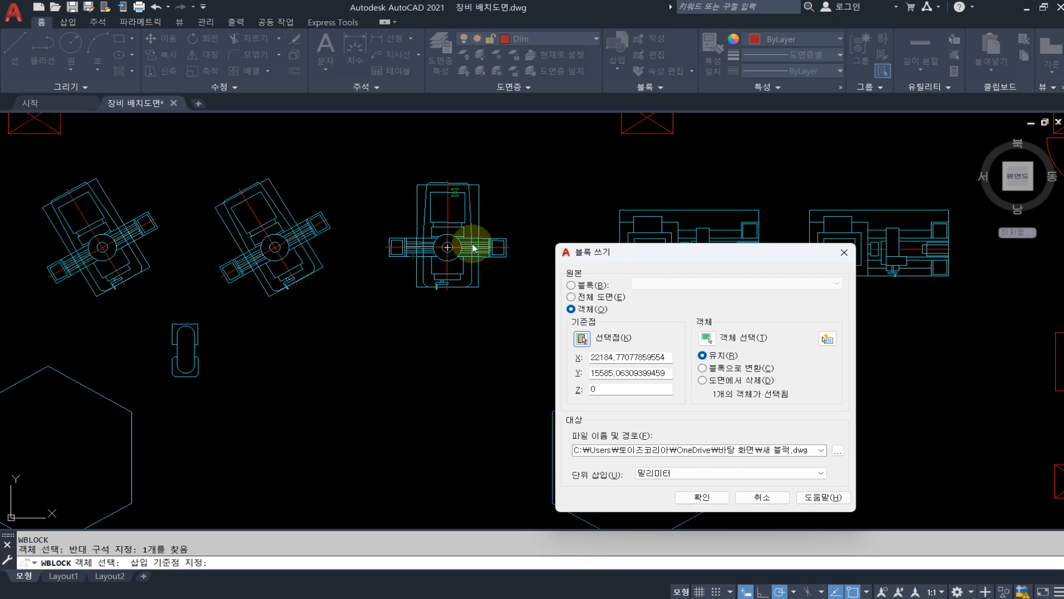
key(Escape)
key(Escape)
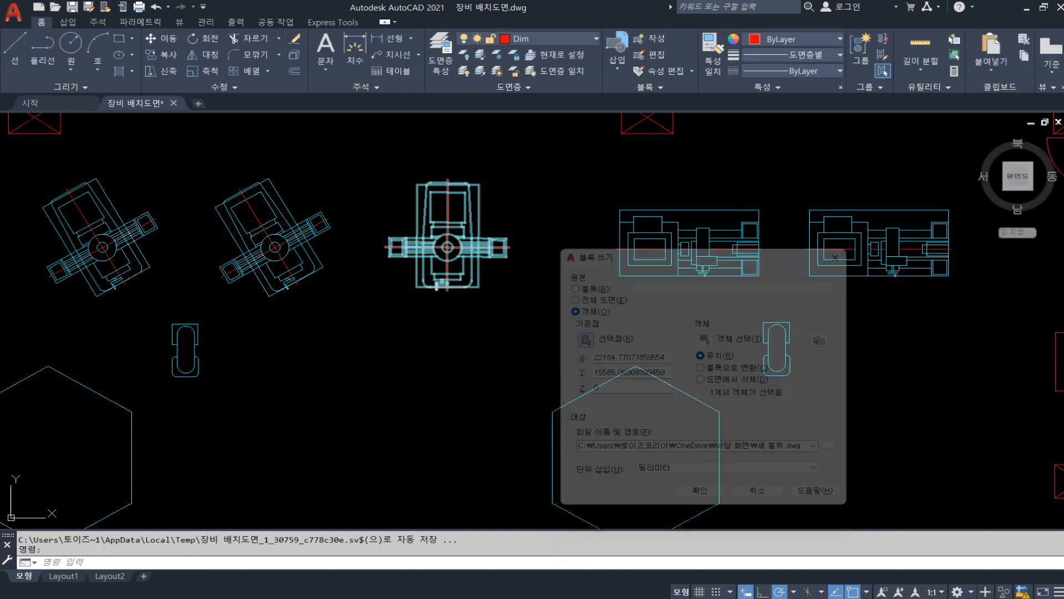
scroll(473, 245, down, 5)
middle_drag(450, 287, 512, 275)
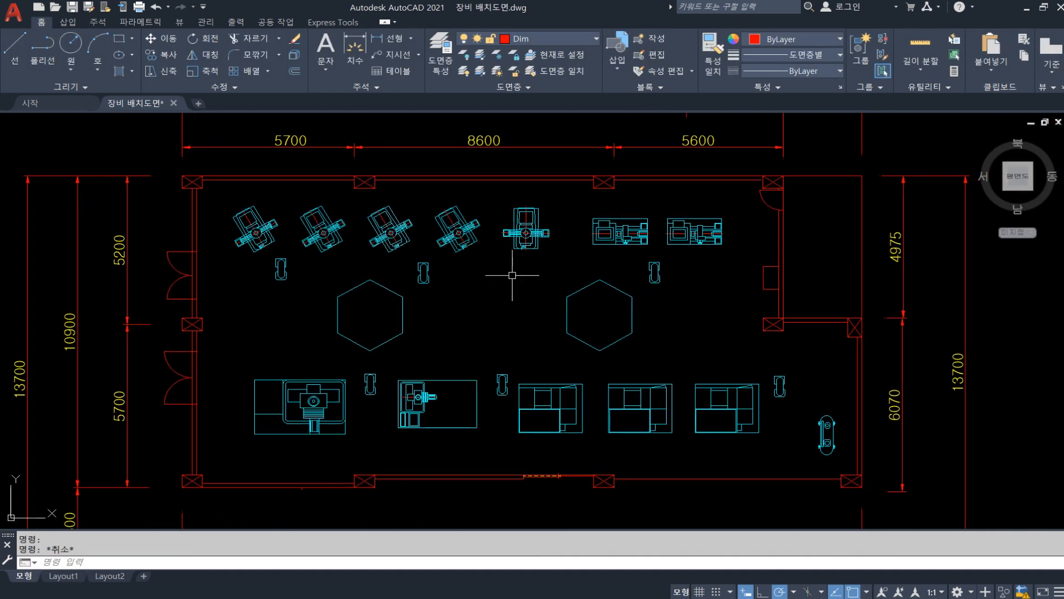